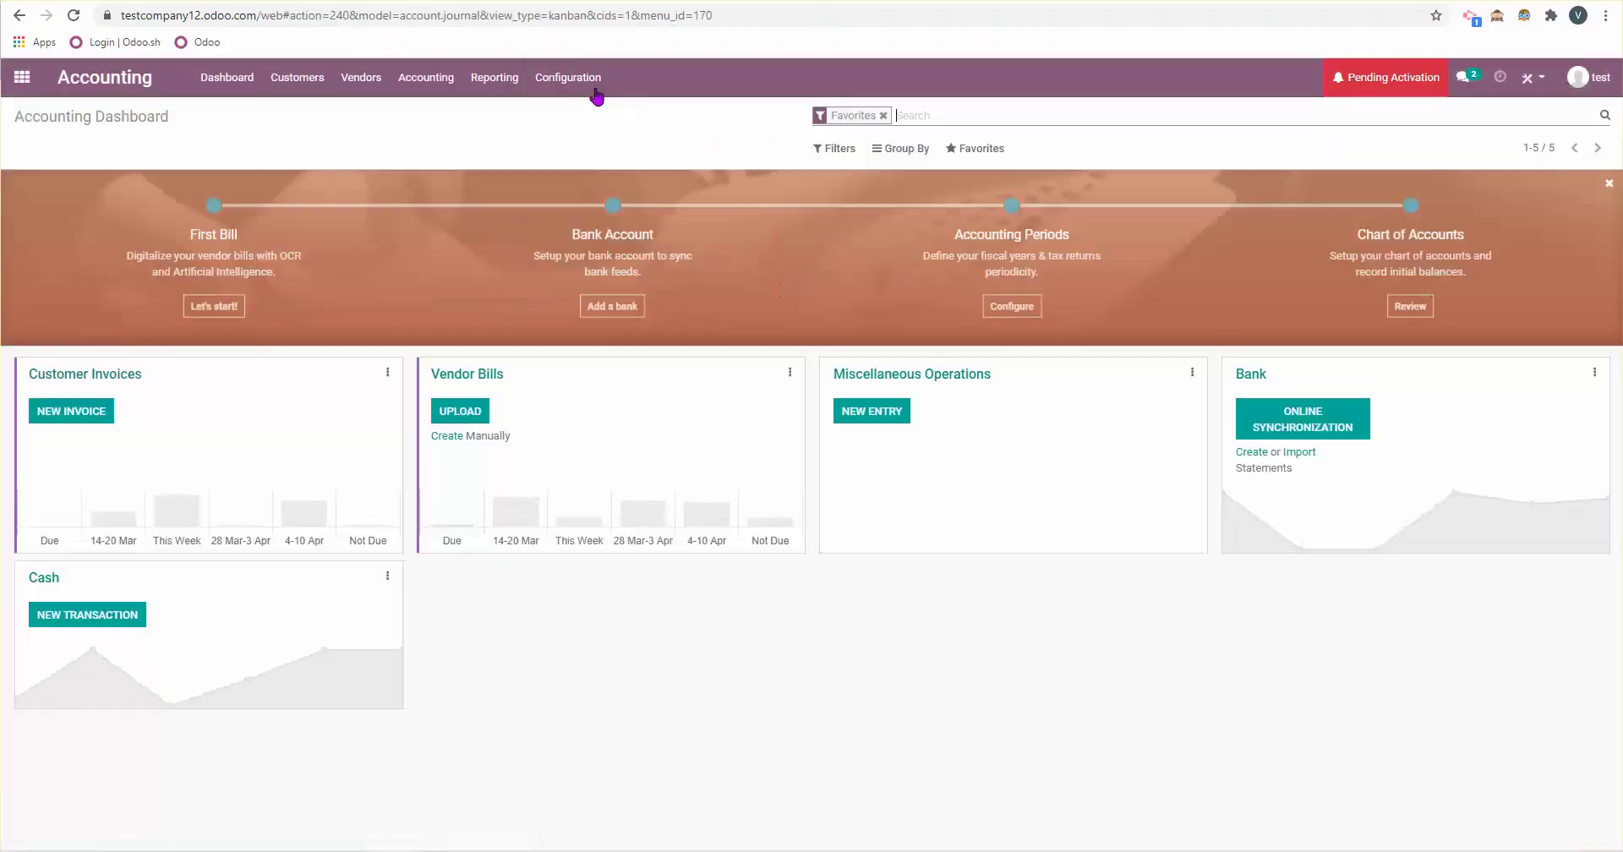
Step: Create account 2222 named 'loan' with type Current Liabilities in the Chart of Accounts
left_click(568, 77)
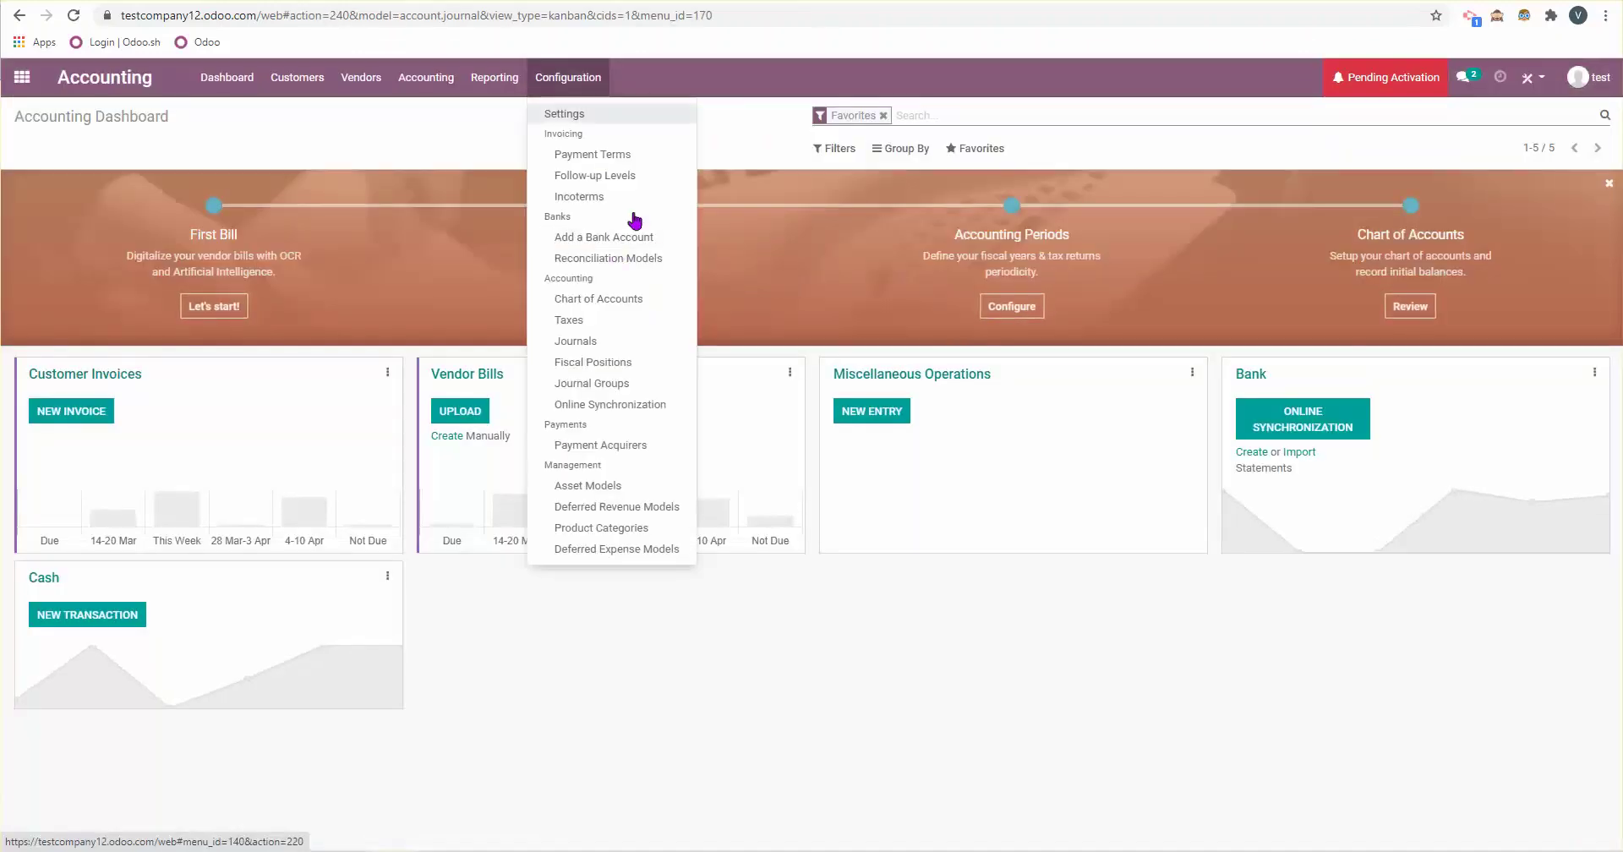
left_click(640, 292)
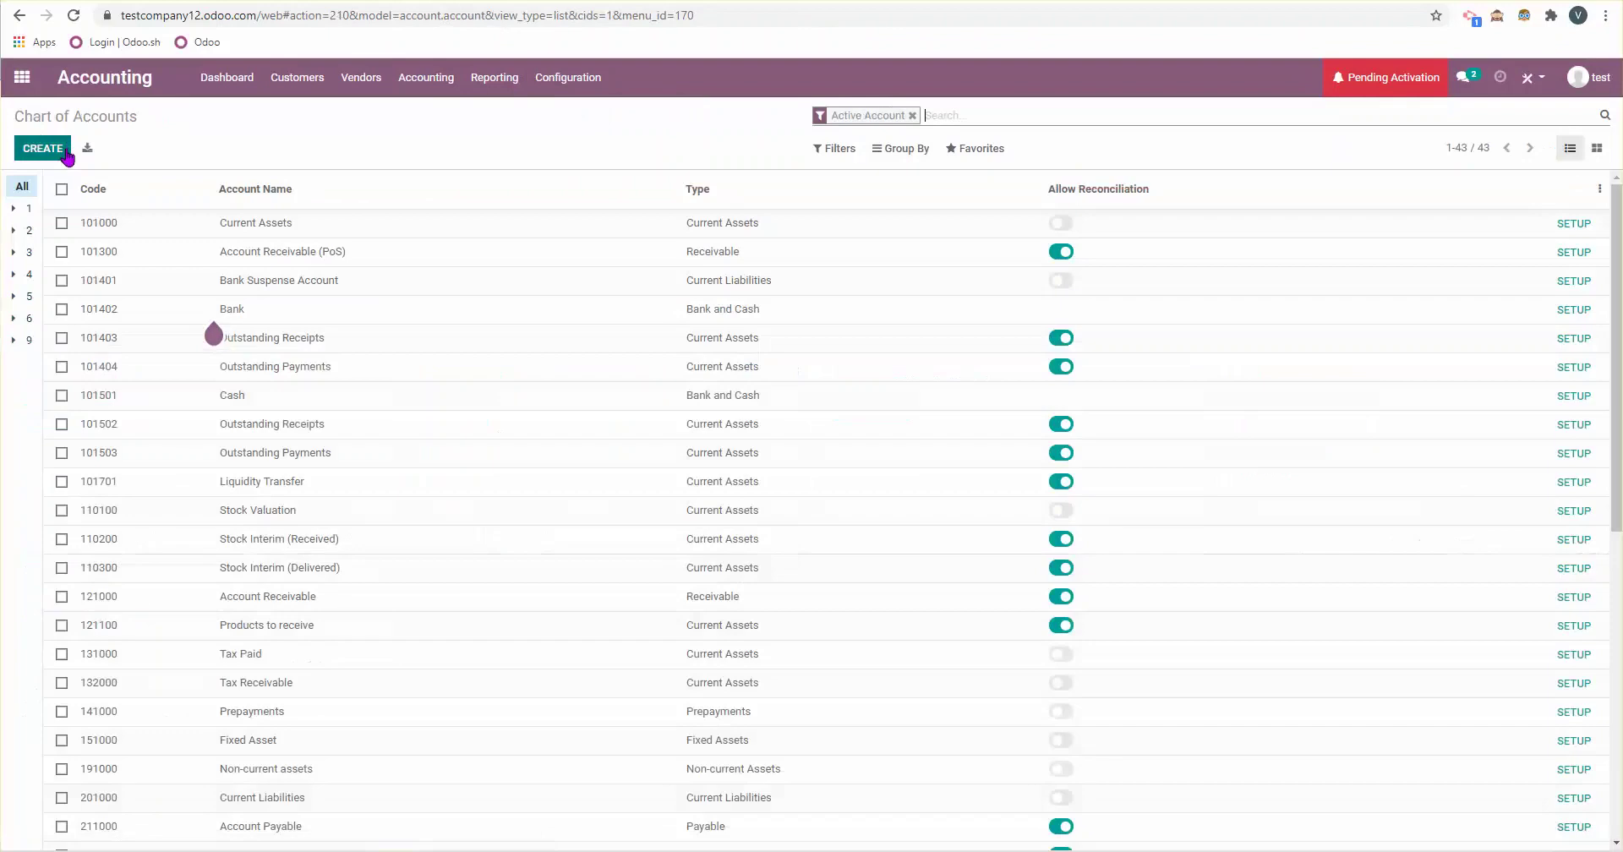
left_click(65, 150)
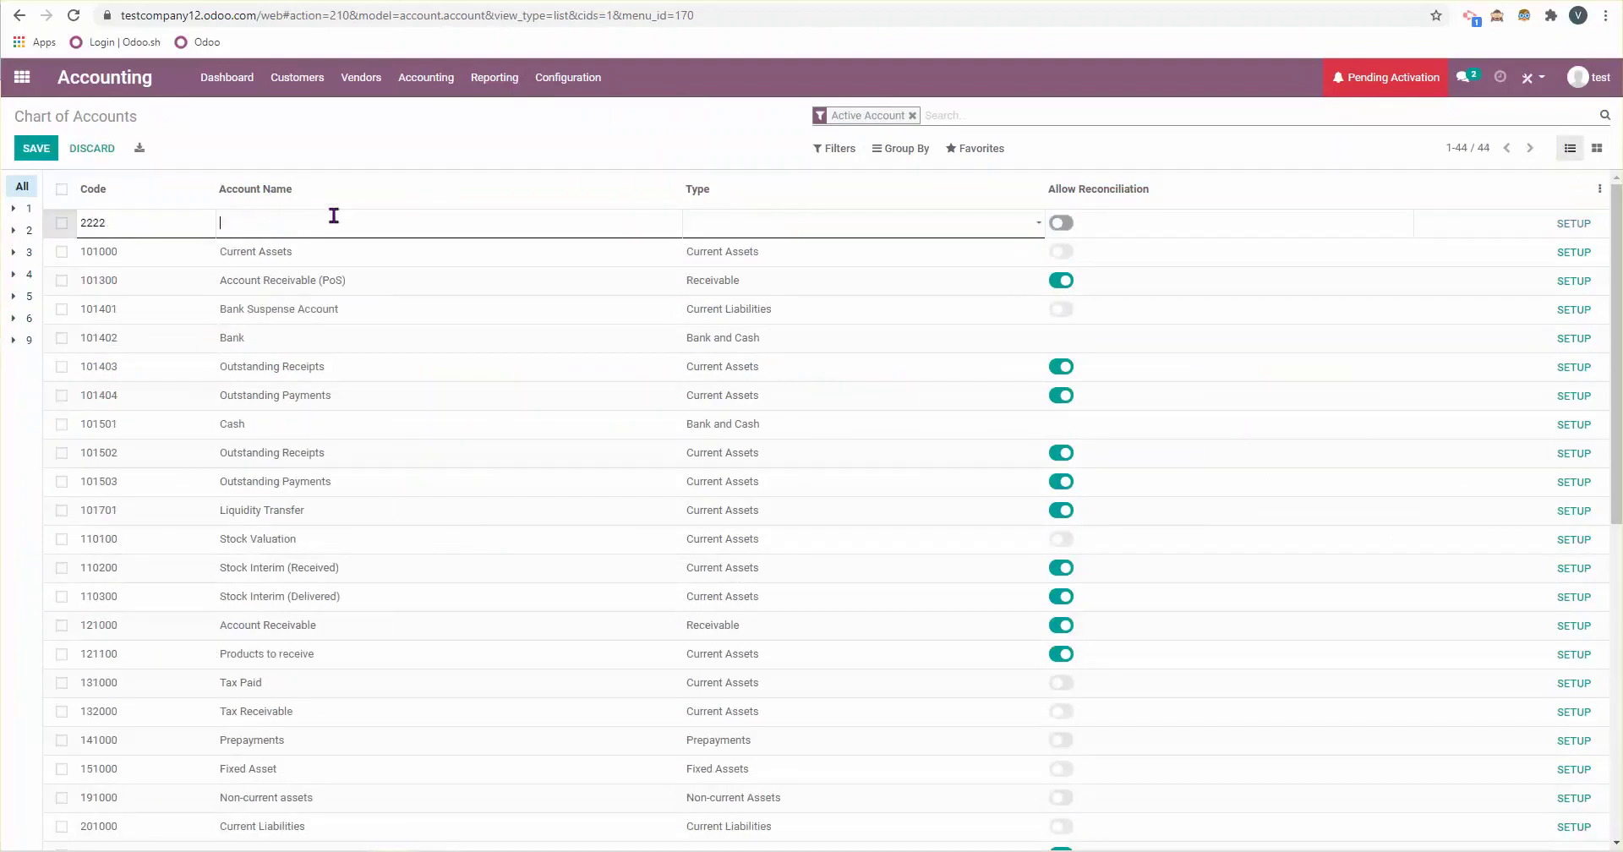
left_click(769, 222)
left_click(772, 227)
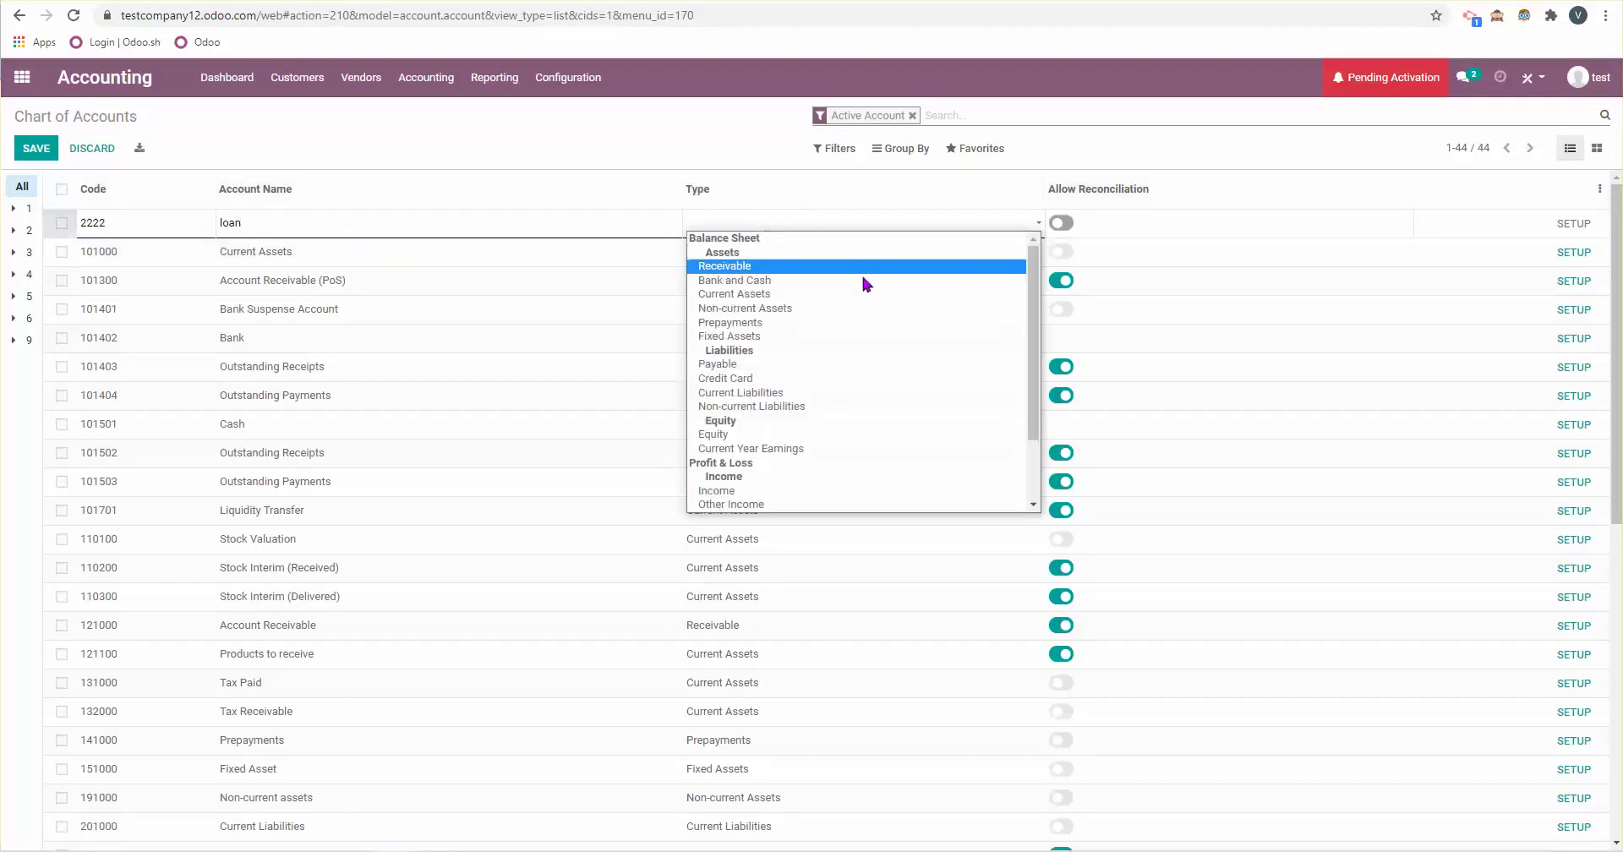
left_click(860, 394)
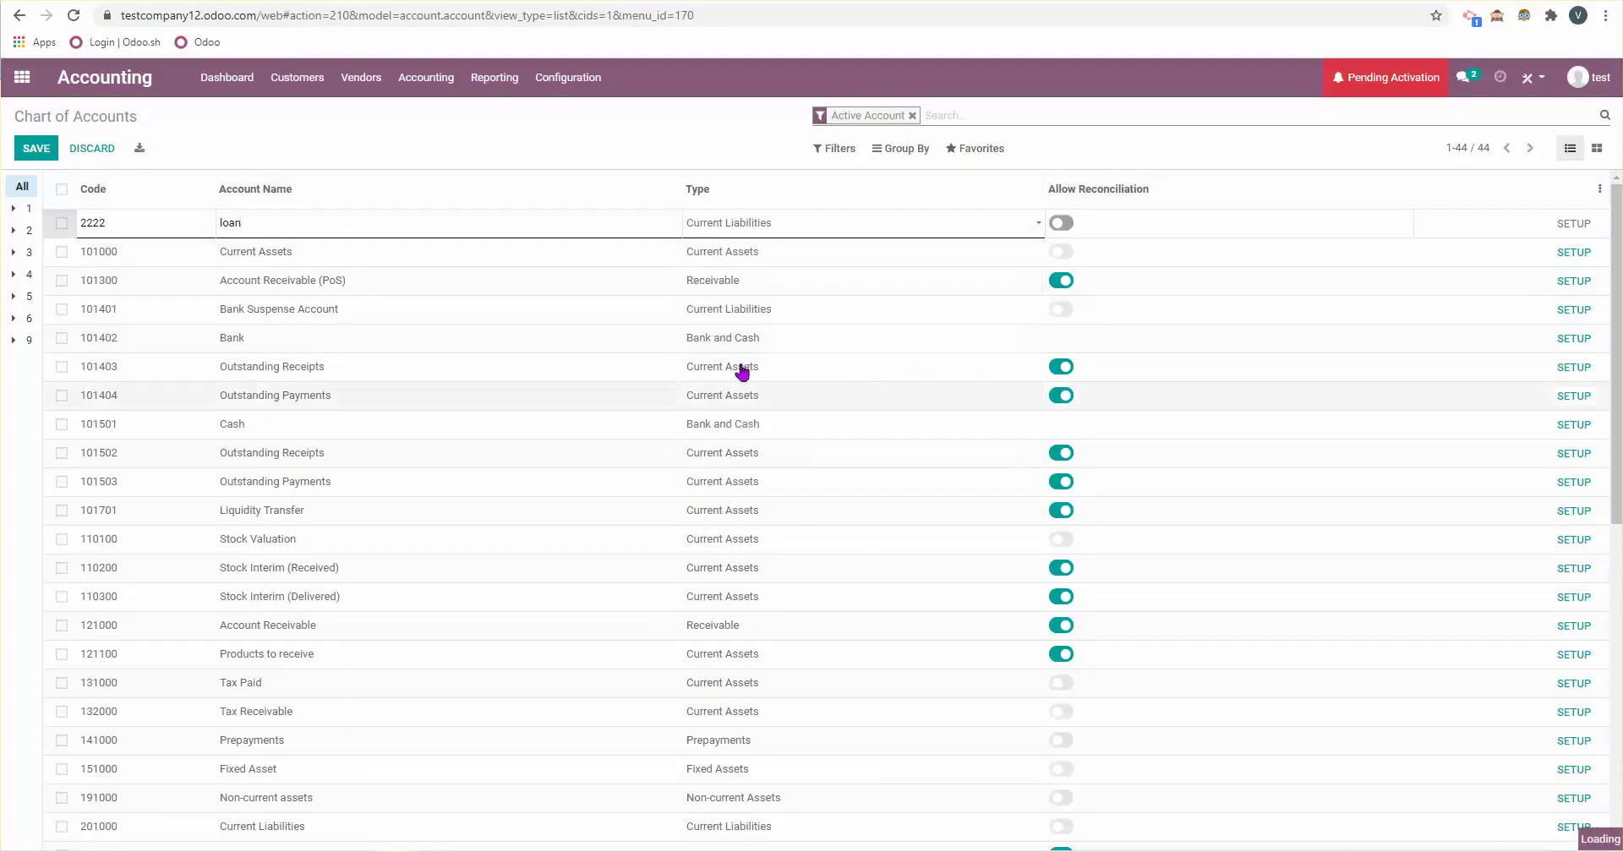
left_click(44, 144)
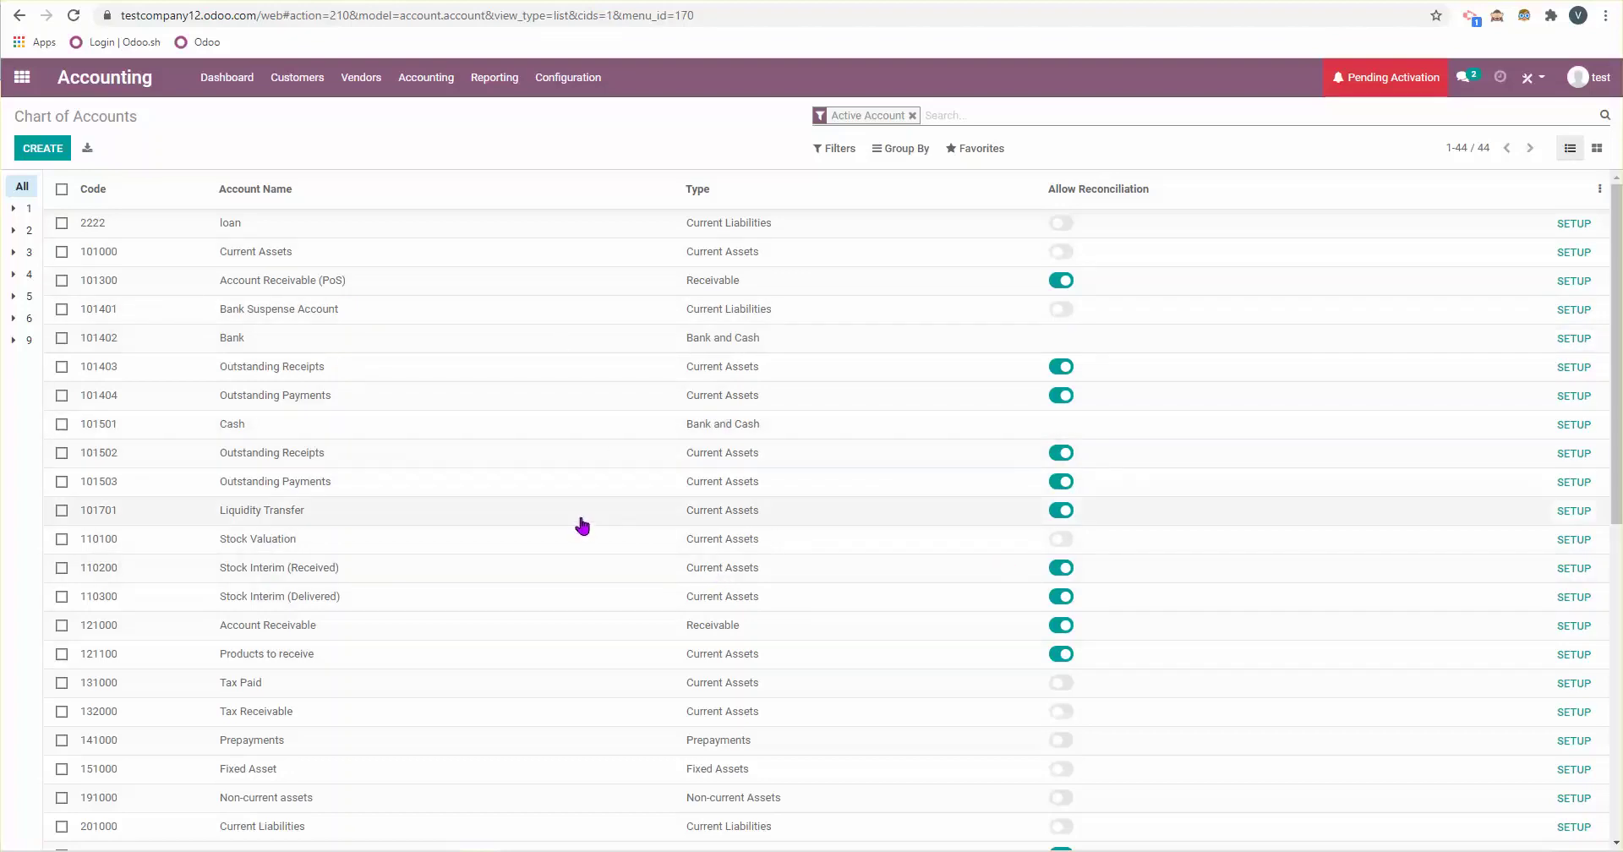
scroll(592, 532, "down", 4)
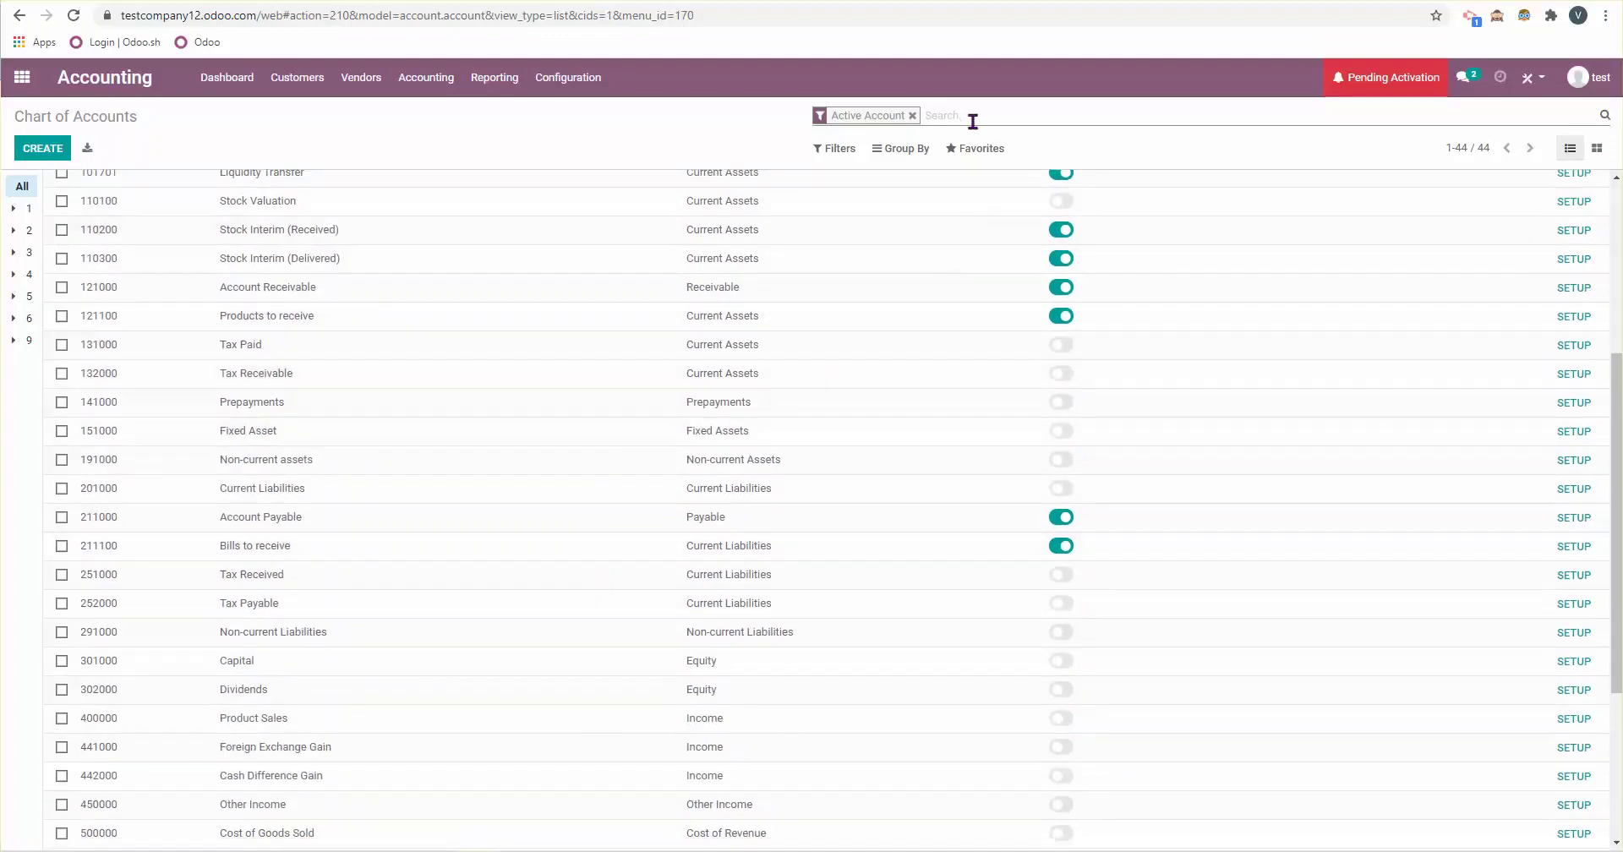
left_click(972, 119)
type("expense")
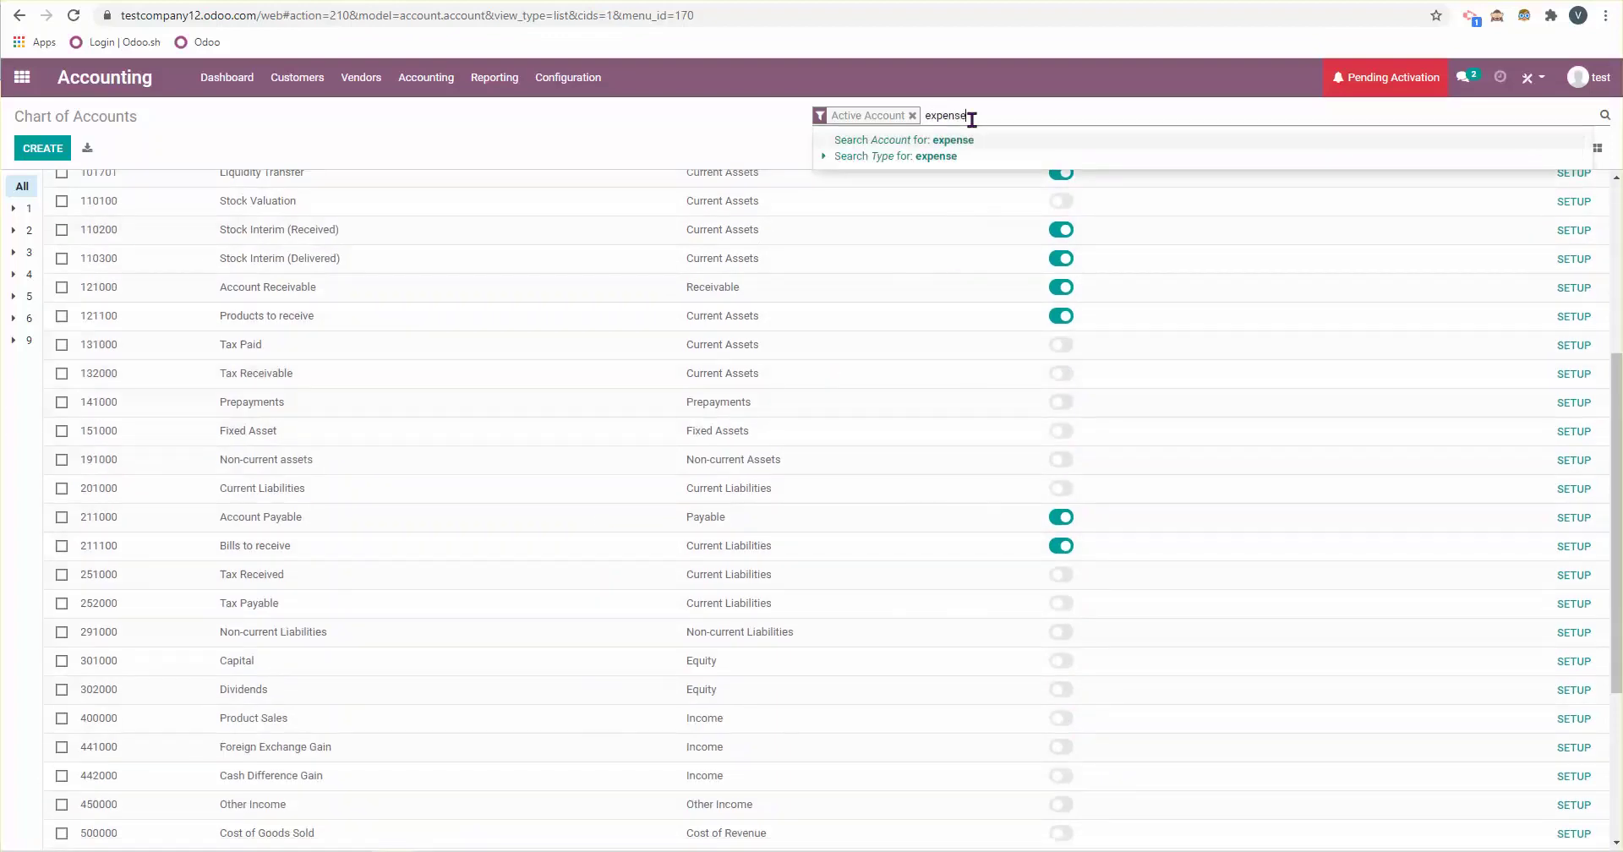
key("Return")
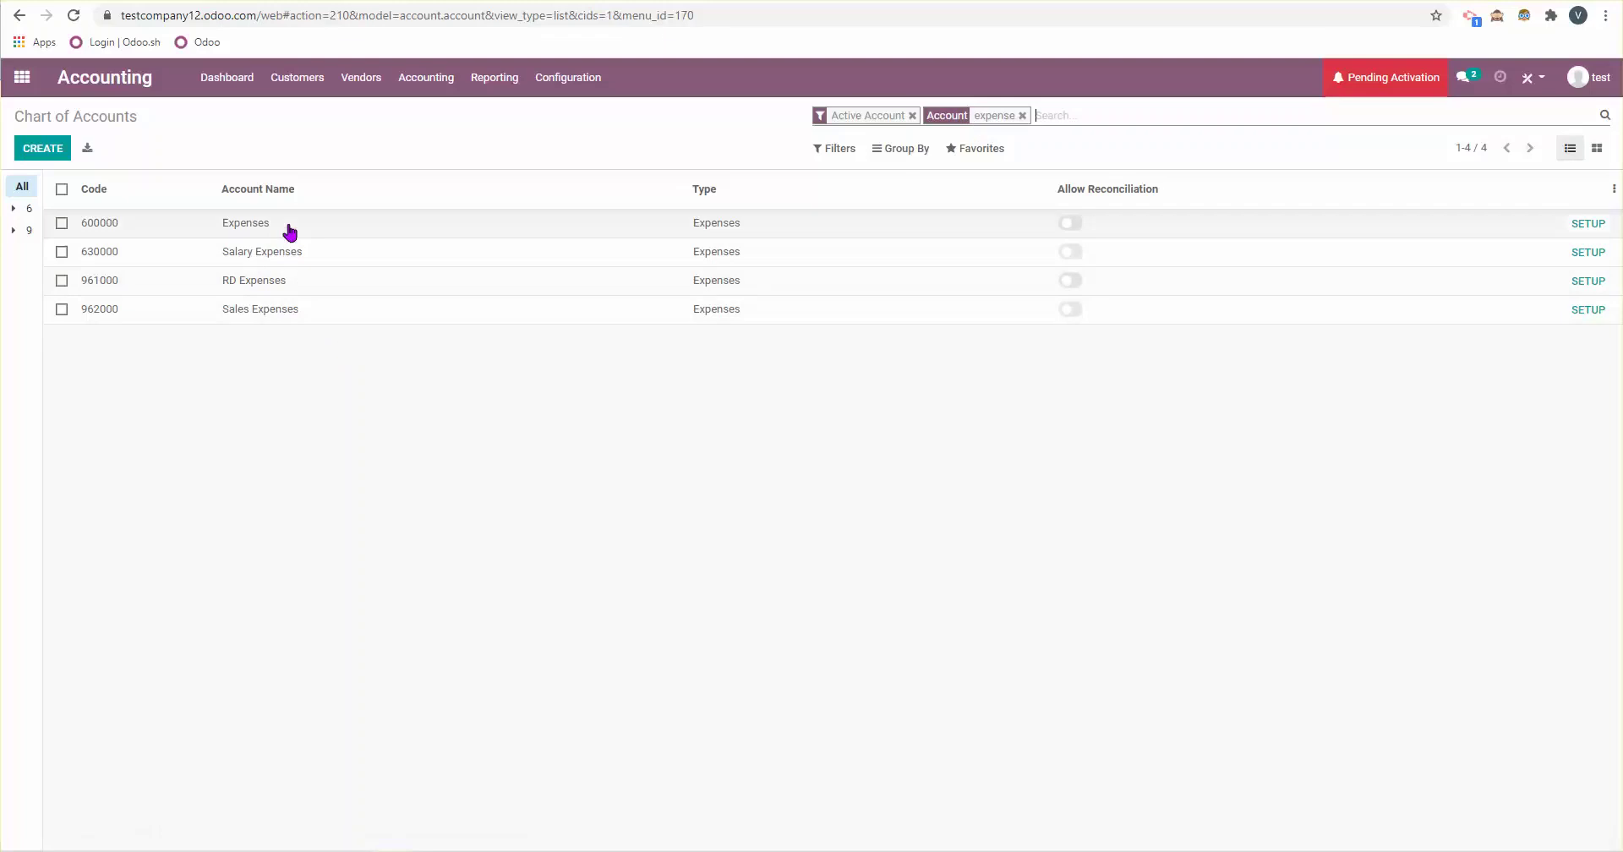
left_click(1022, 115)
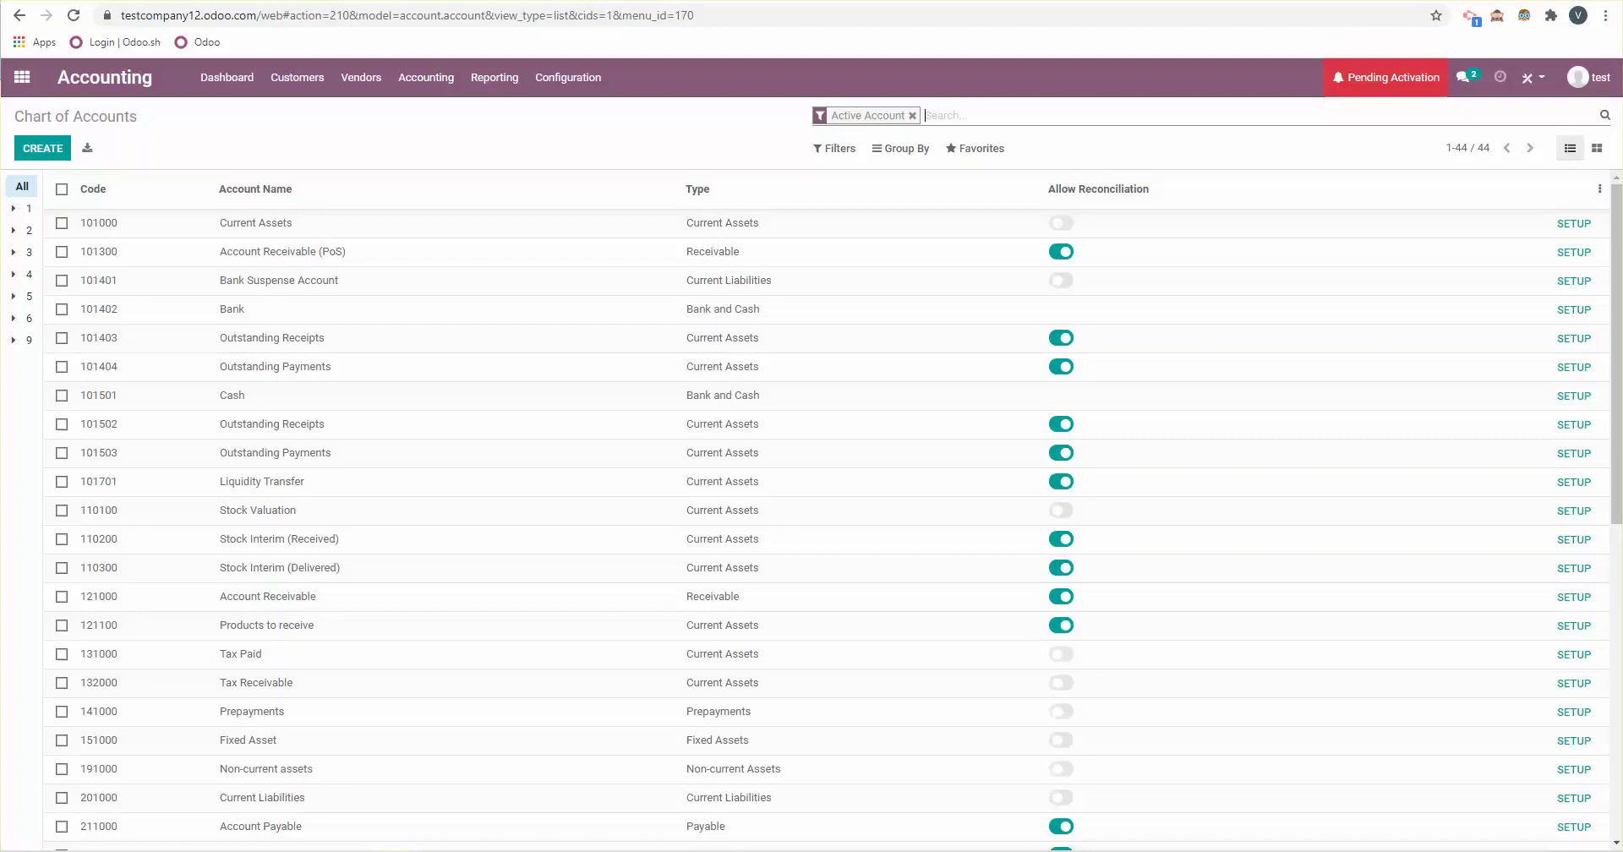
Step: Start a new Bank journal statement with the reference 'bank statement'
left_click(227, 77)
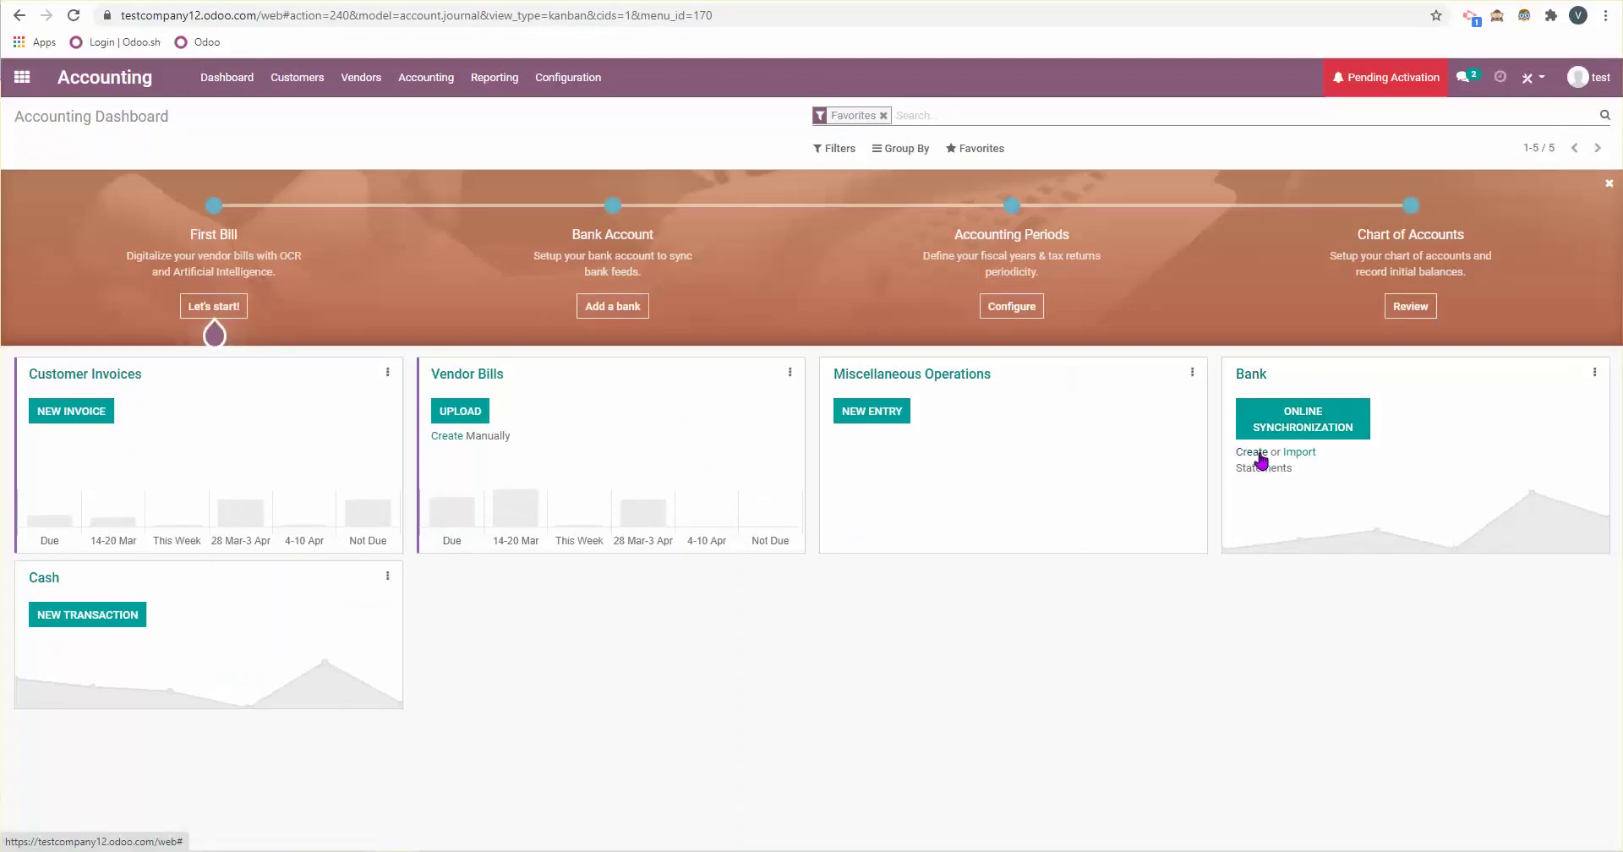
left_click(1421, 507)
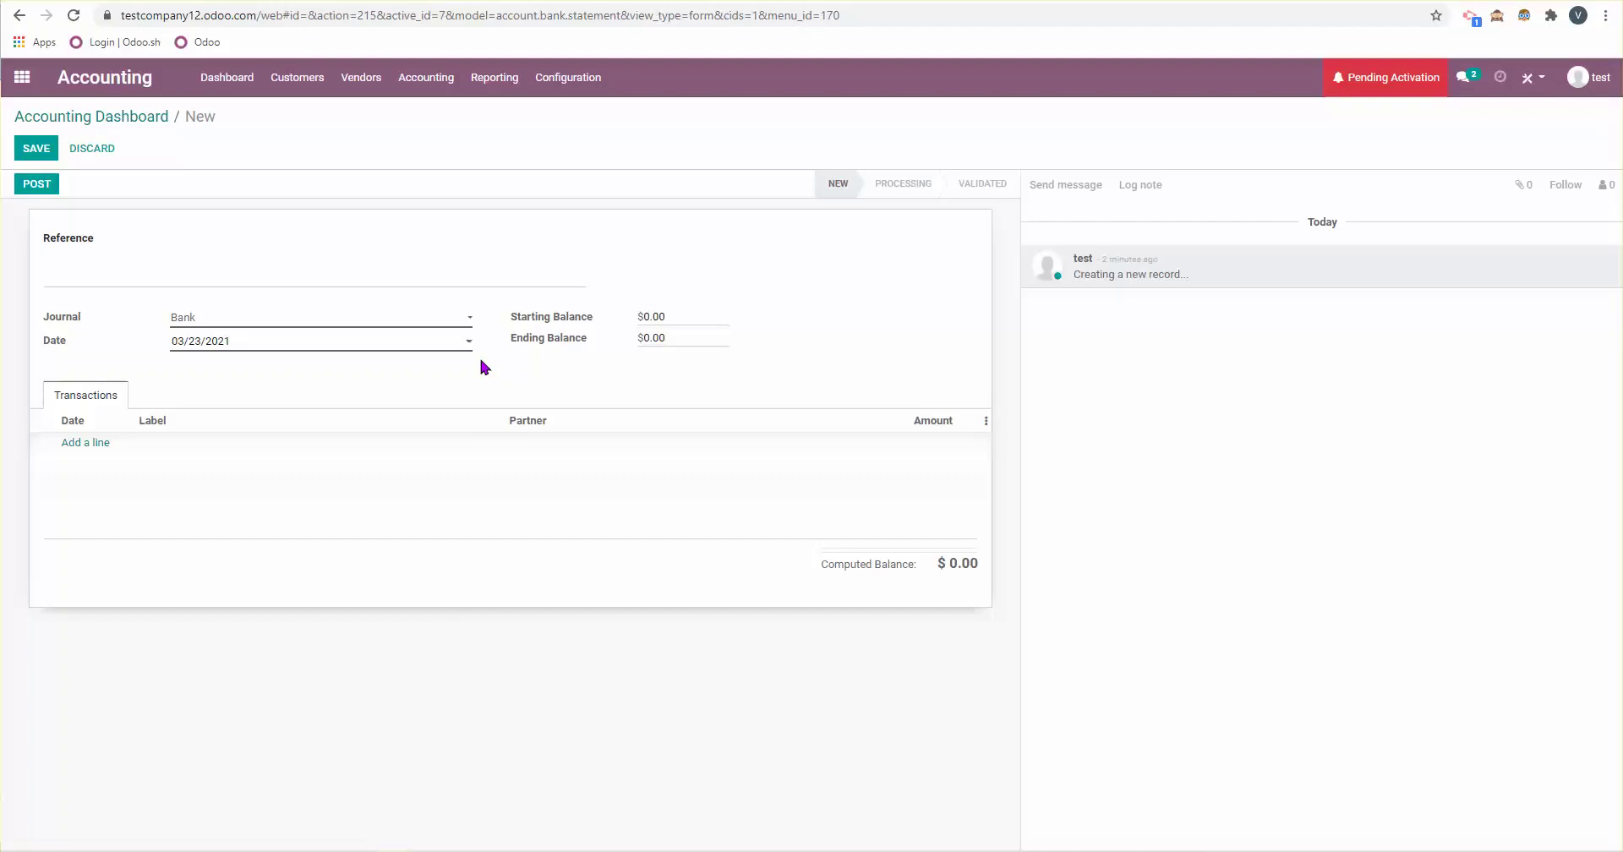
type("bank sta")
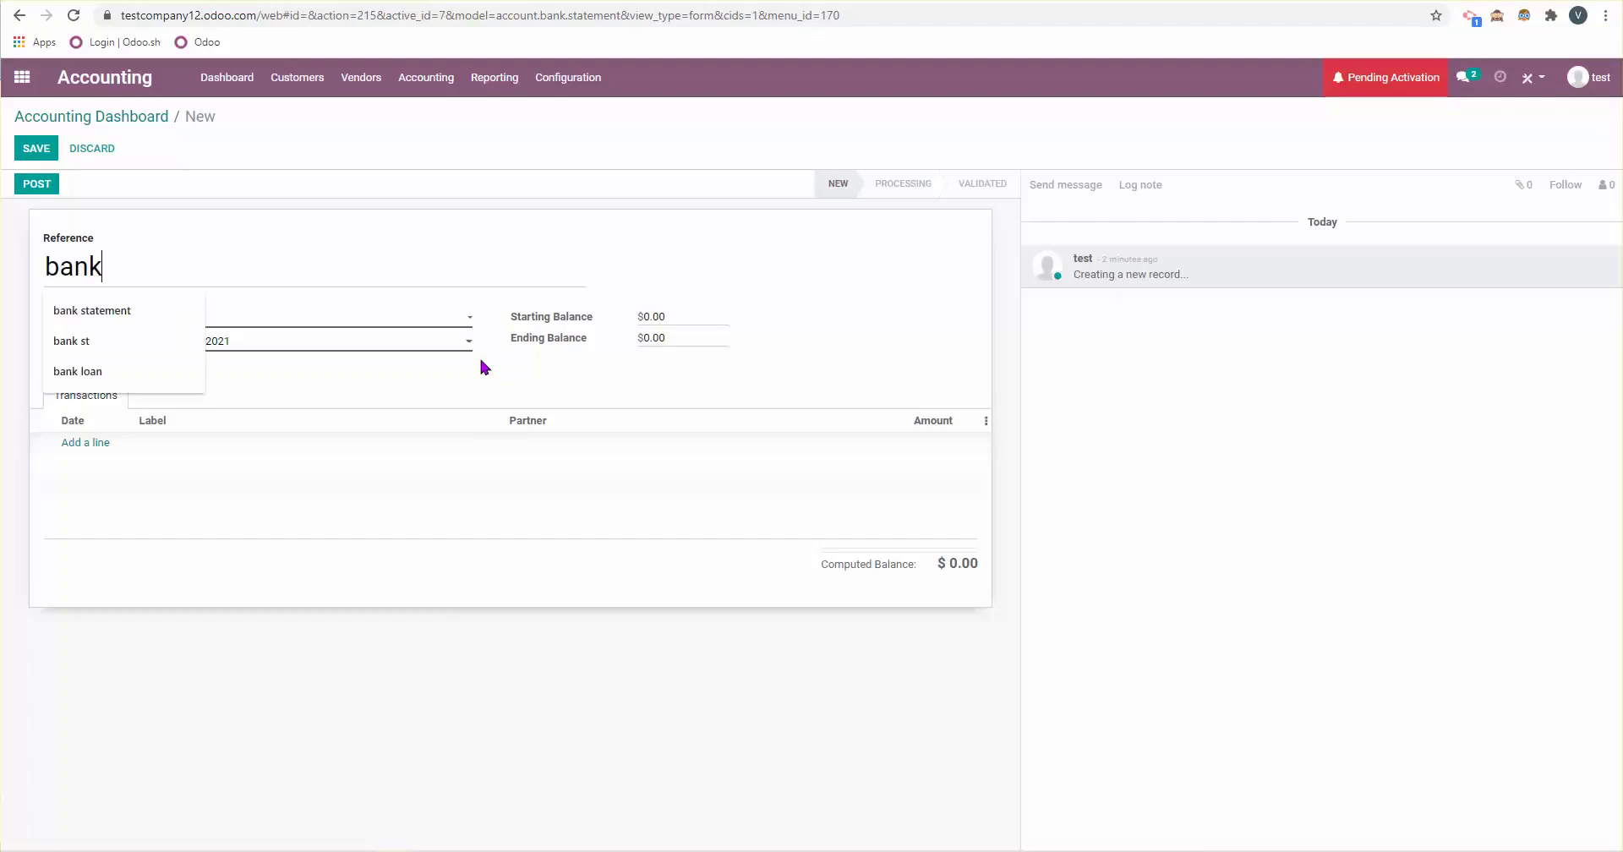
left_click(212, 313)
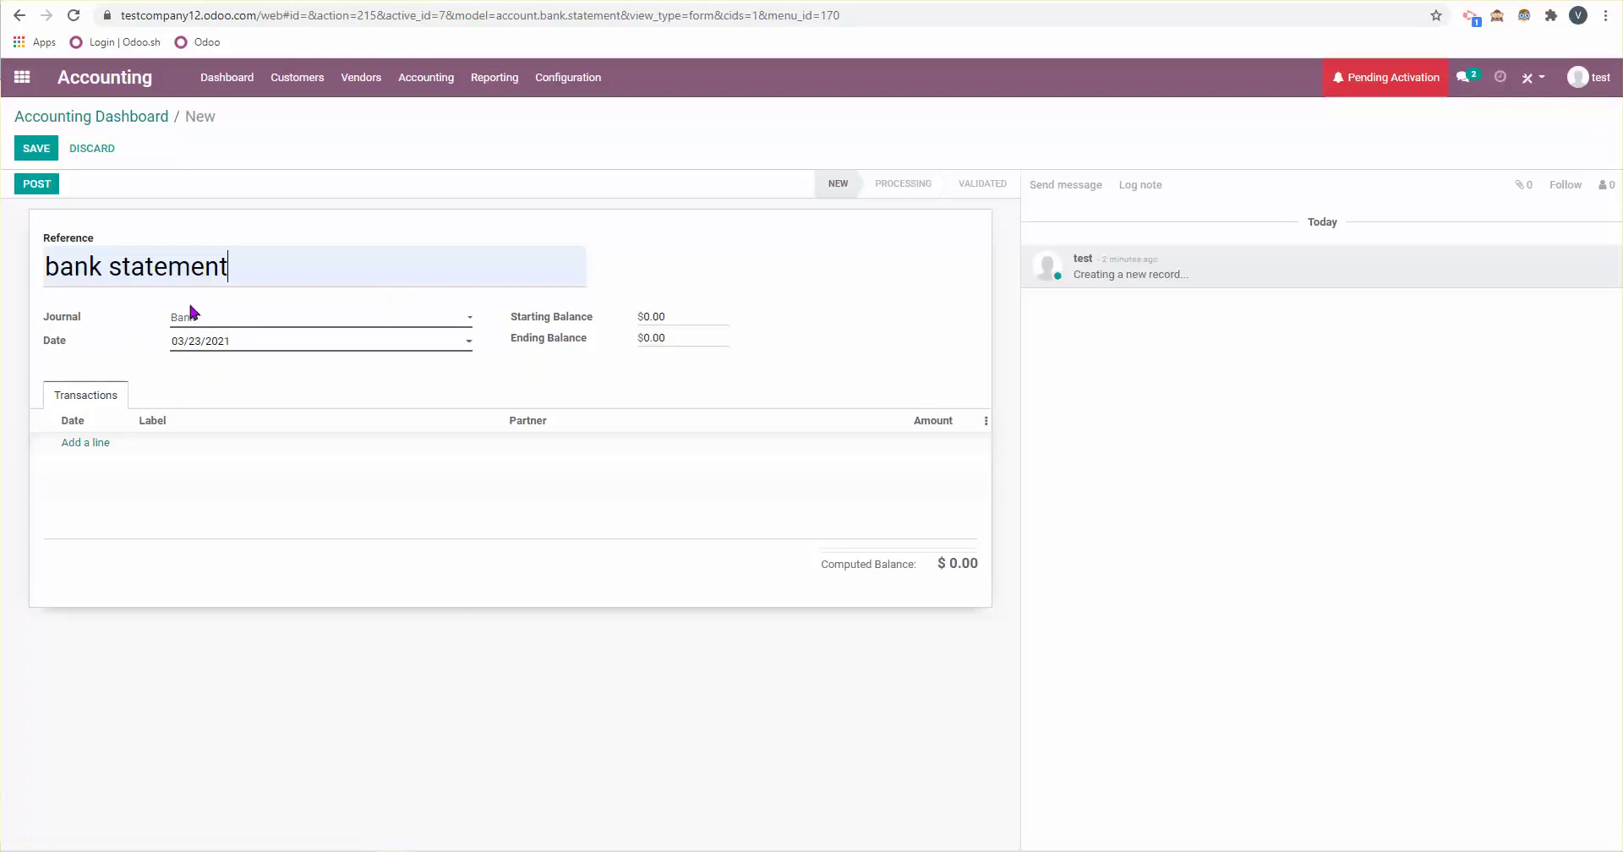
Step: Add a 'loan' line of 100, set the ending balance to 100, then save and post
left_click(88, 442)
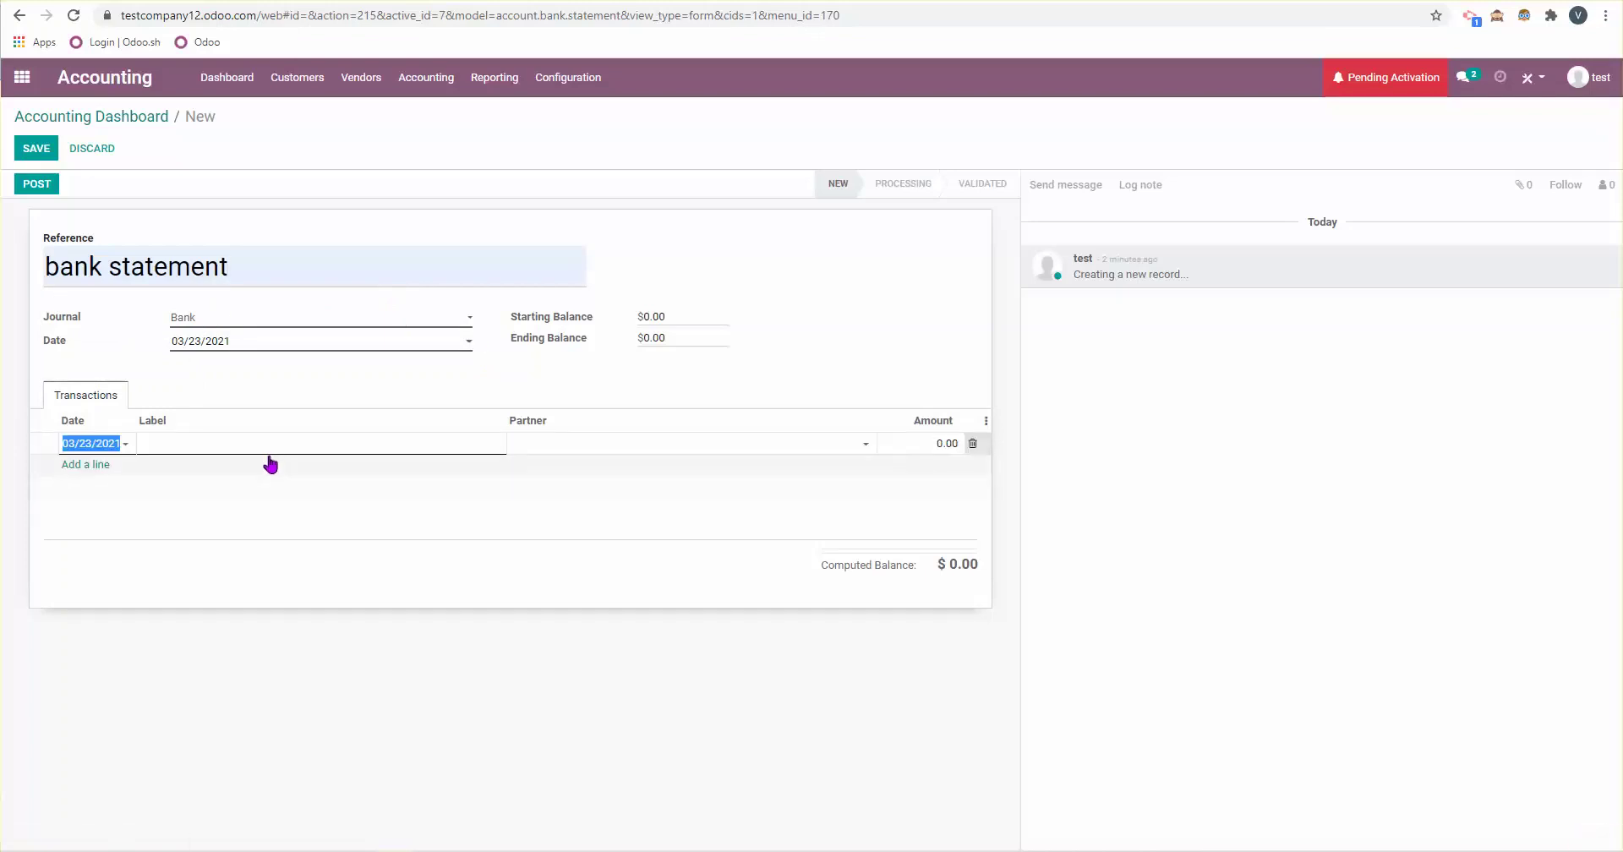
left_click(271, 441)
type("loan")
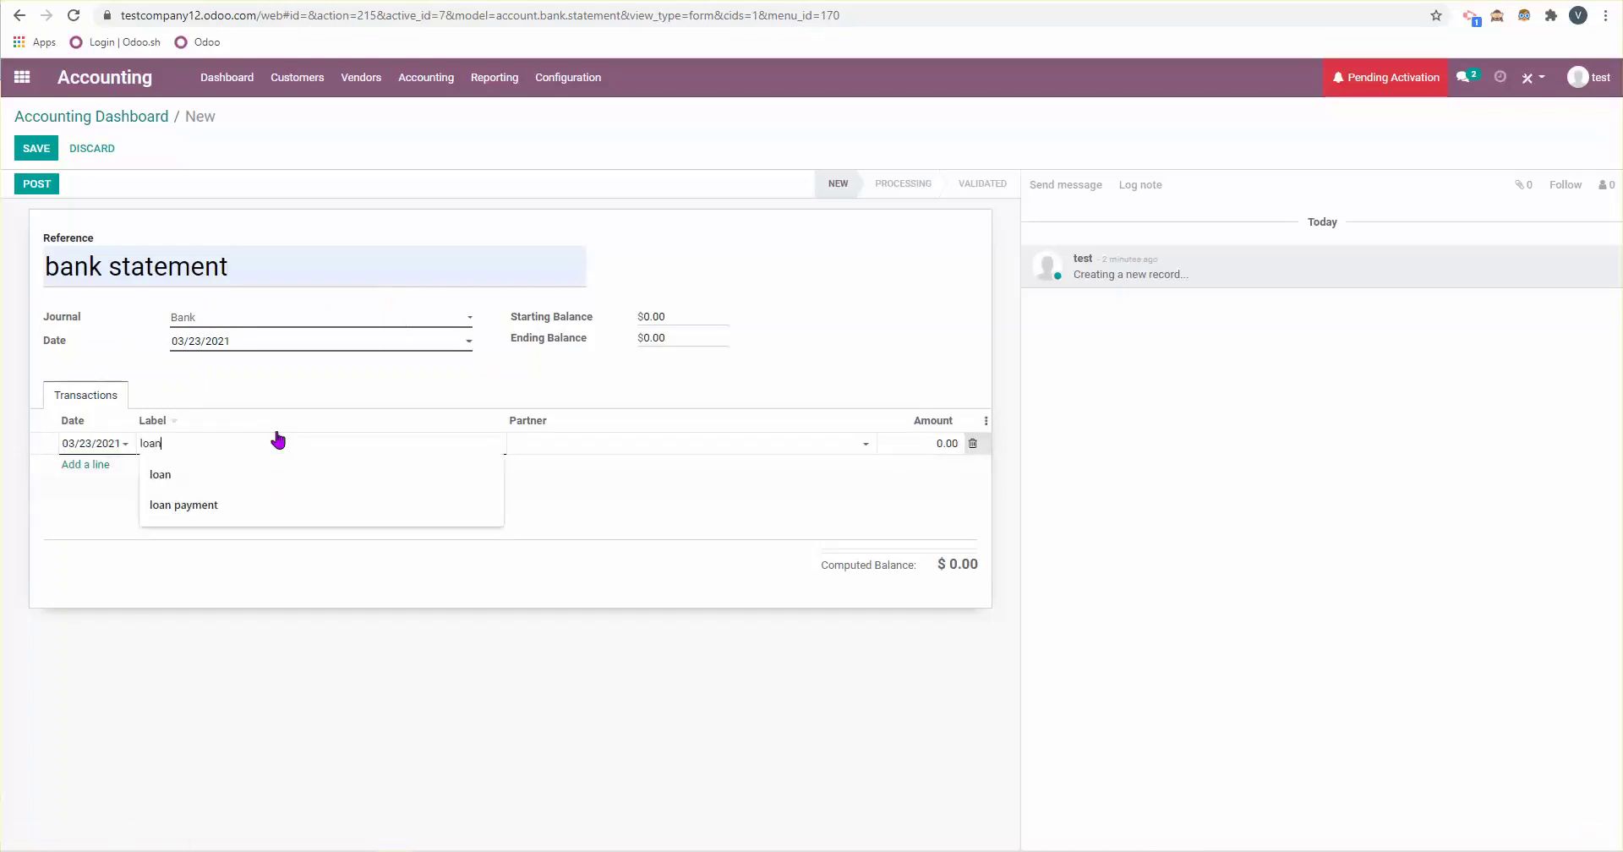
left_click(945, 443)
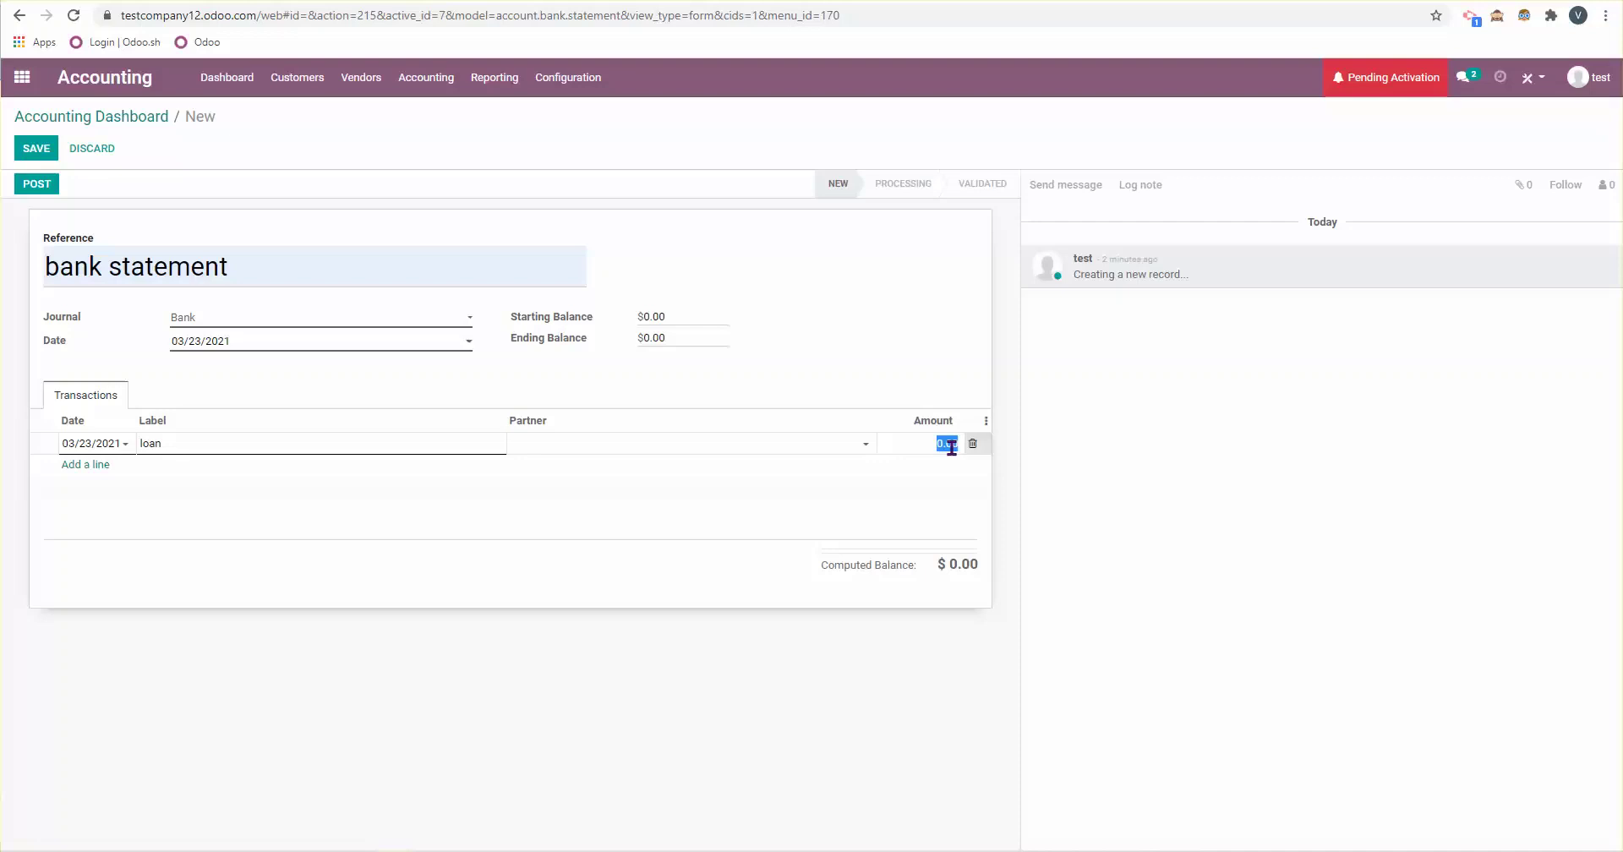
type("100")
left_click(652, 337)
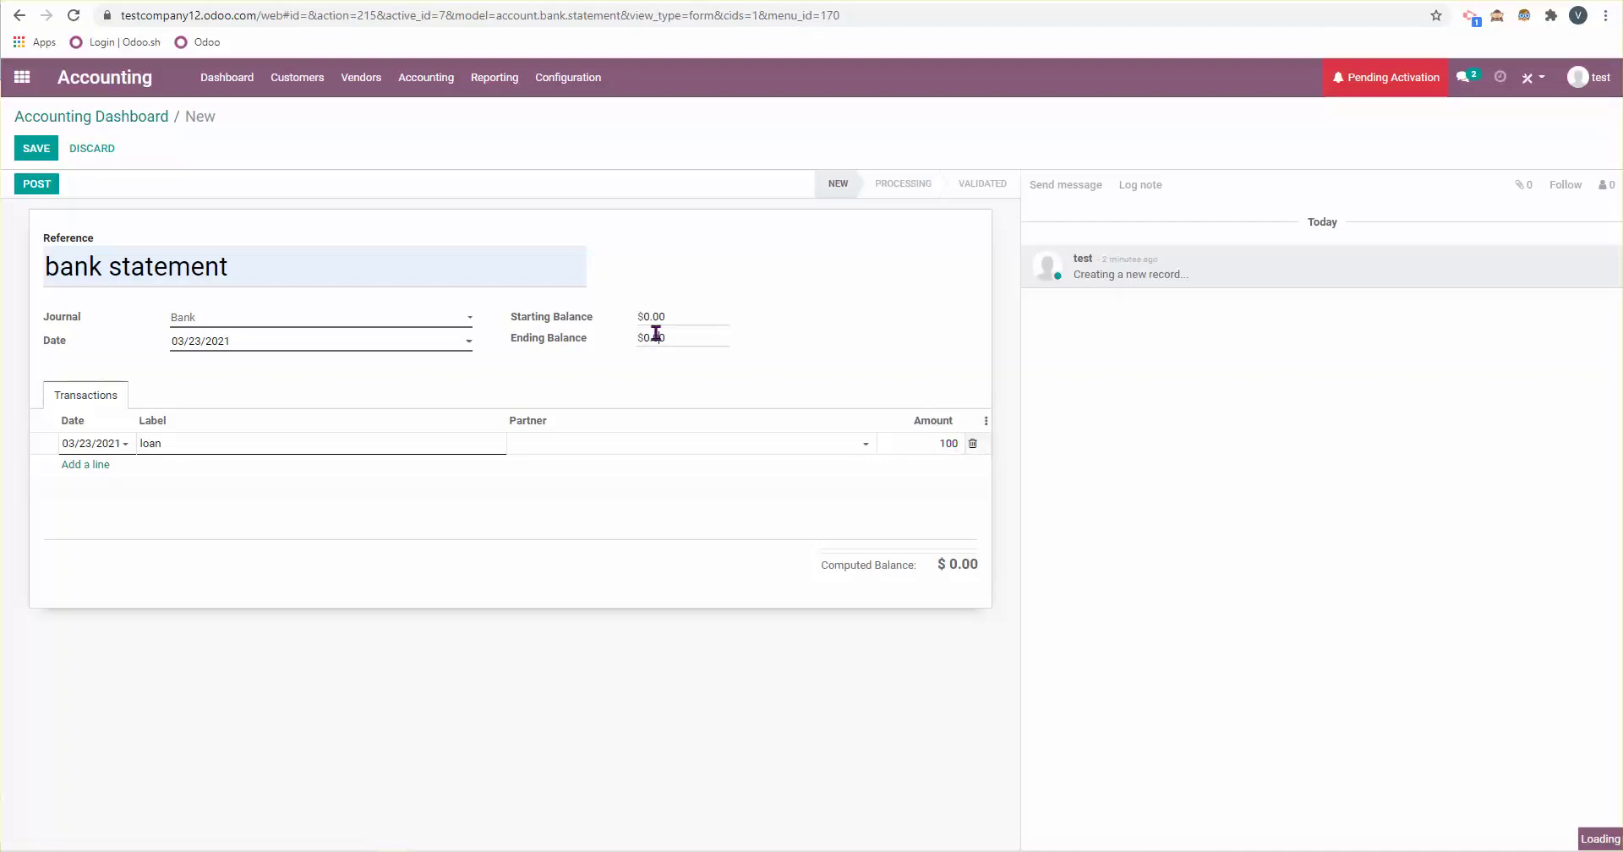
double_click(681, 340)
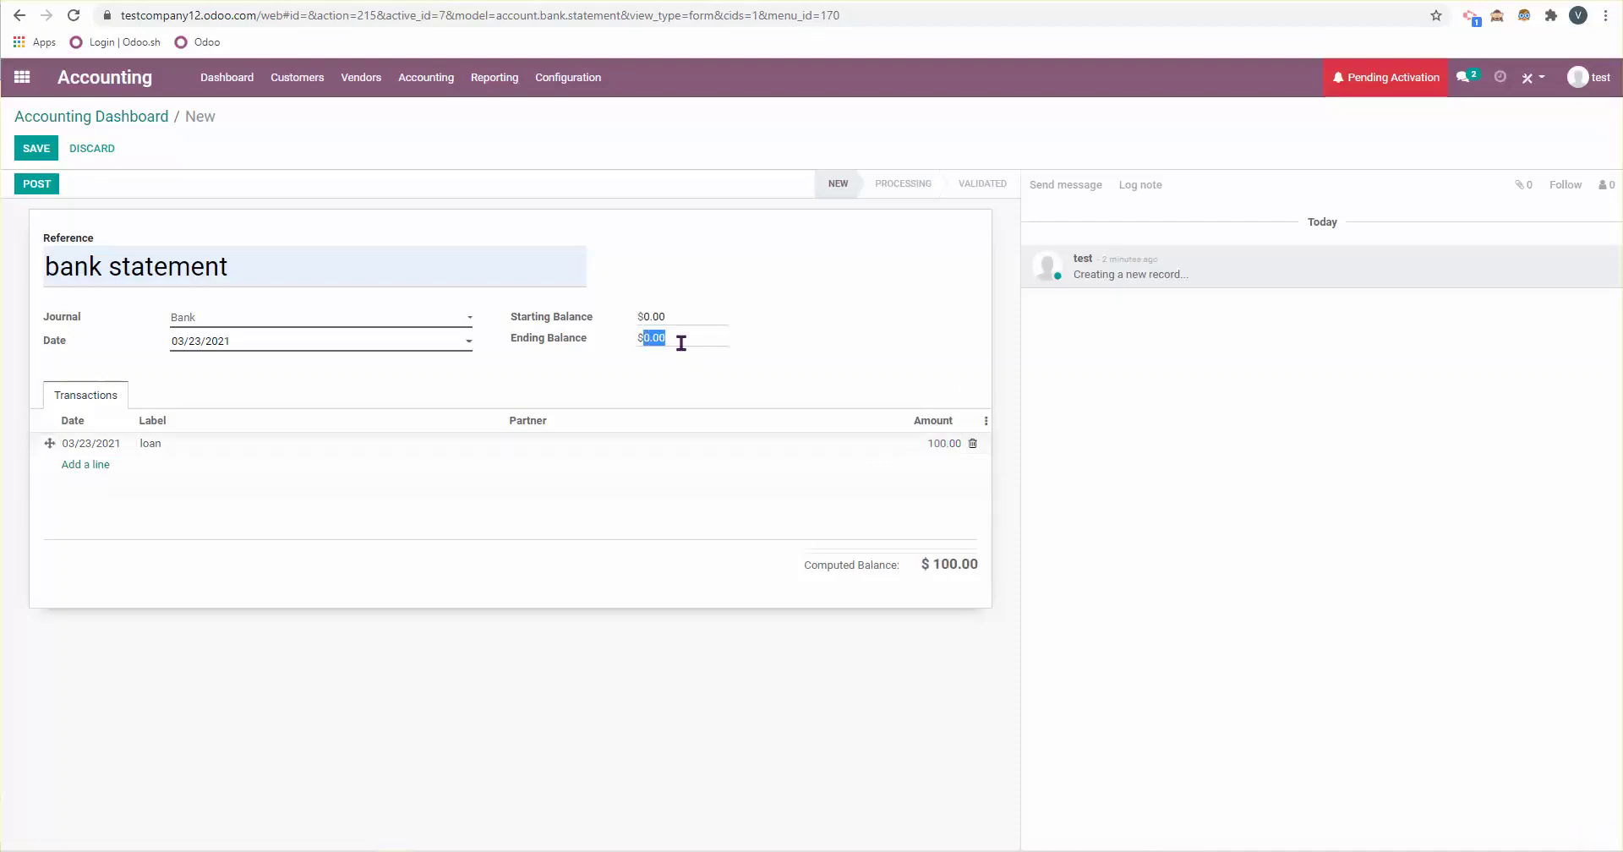
type("100")
left_click(36, 148)
left_click(51, 184)
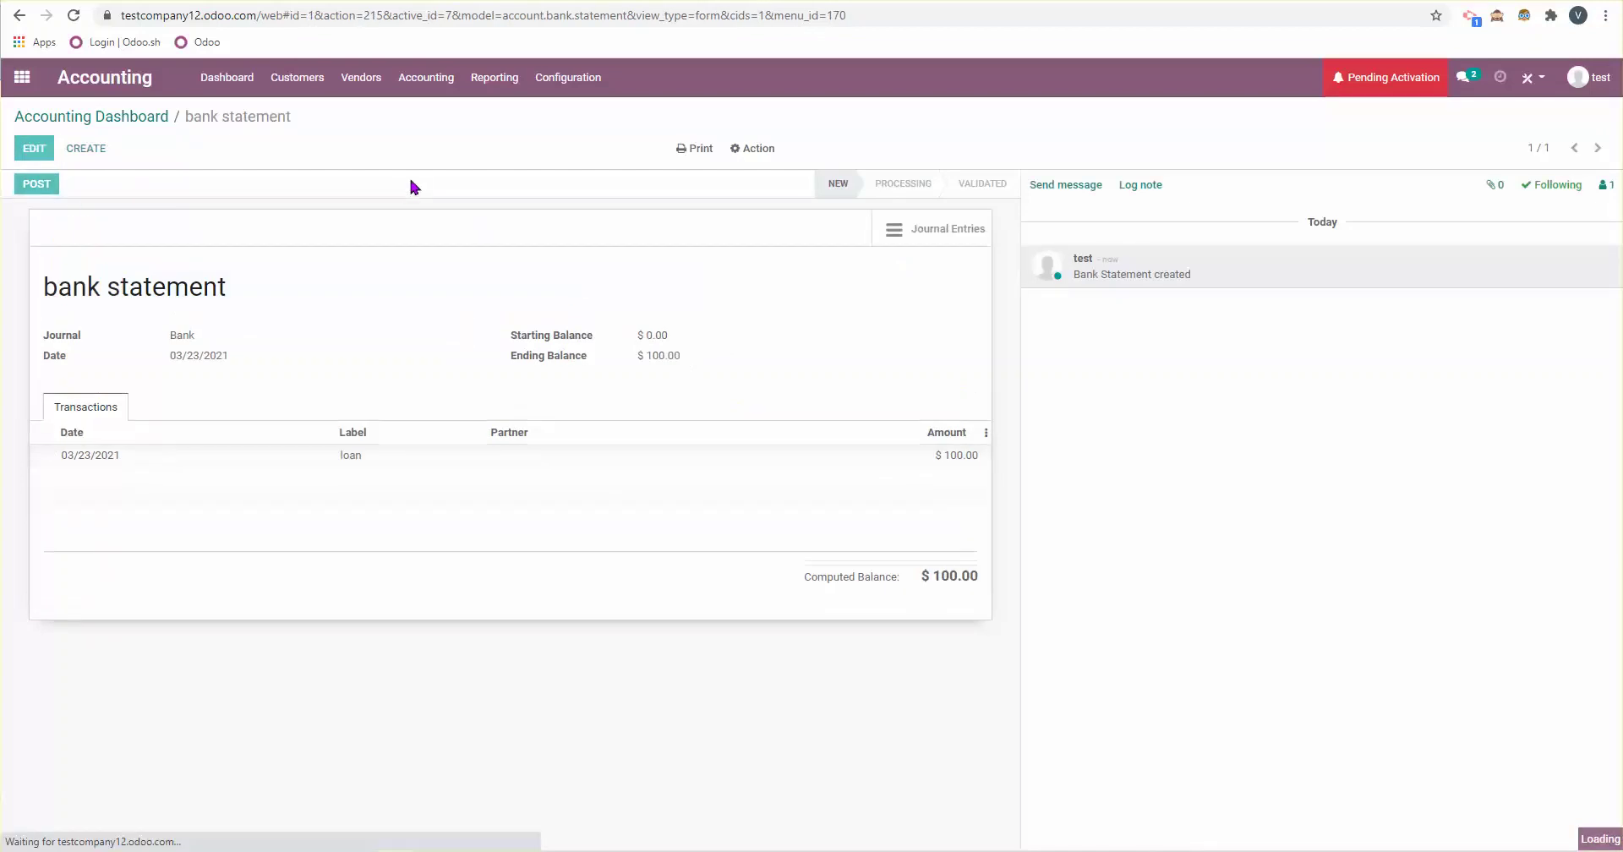
Step: Match the 100.00 loan line to account 2222 loan and validate the reconciliation
left_click(53, 184)
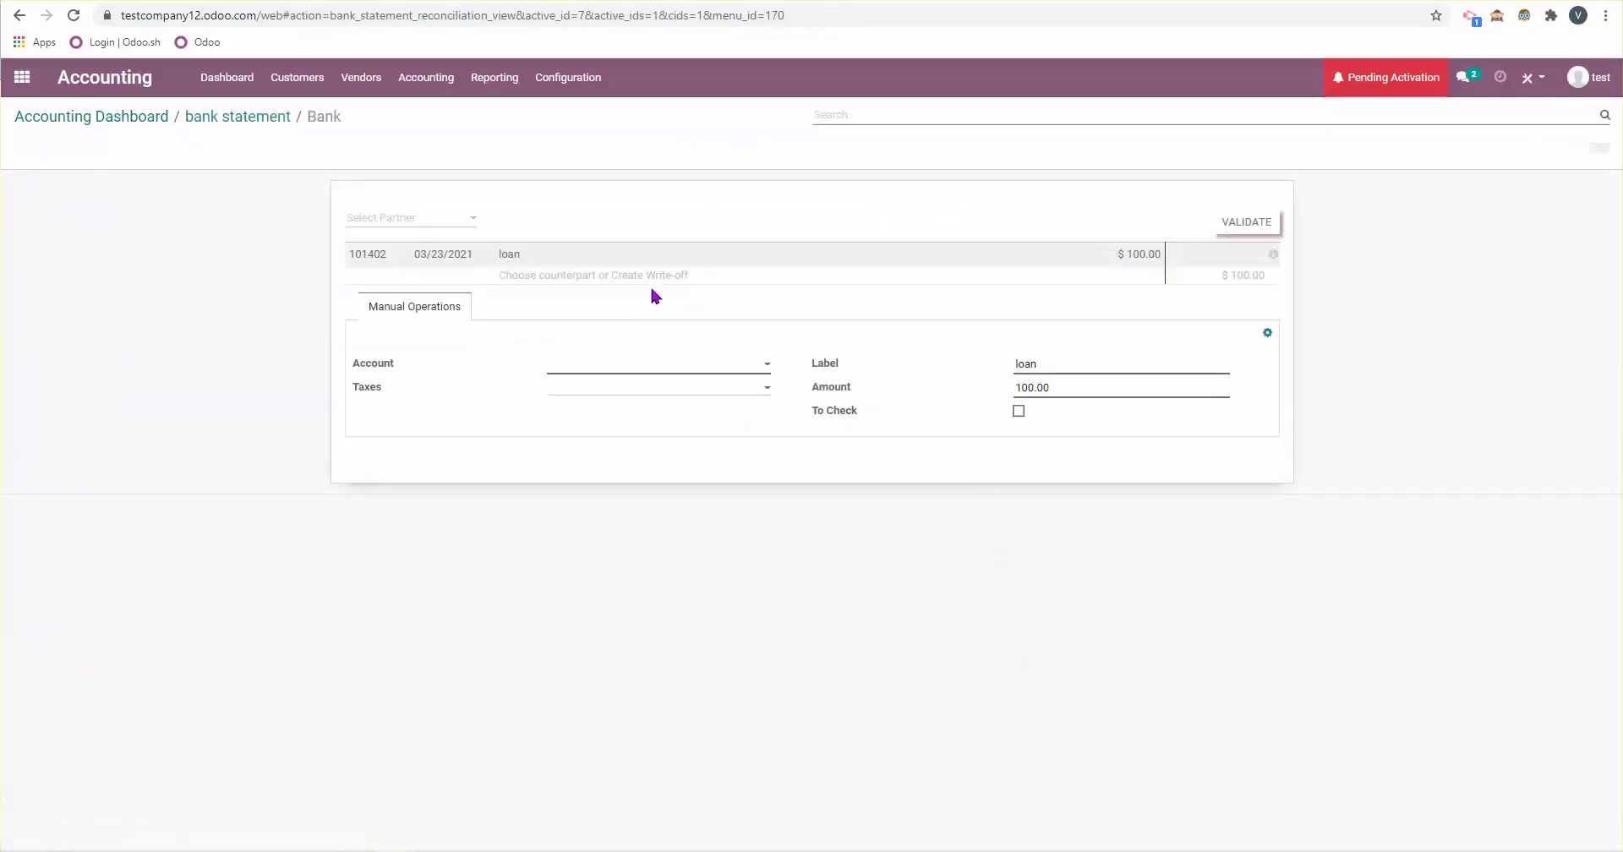
left_click(647, 373)
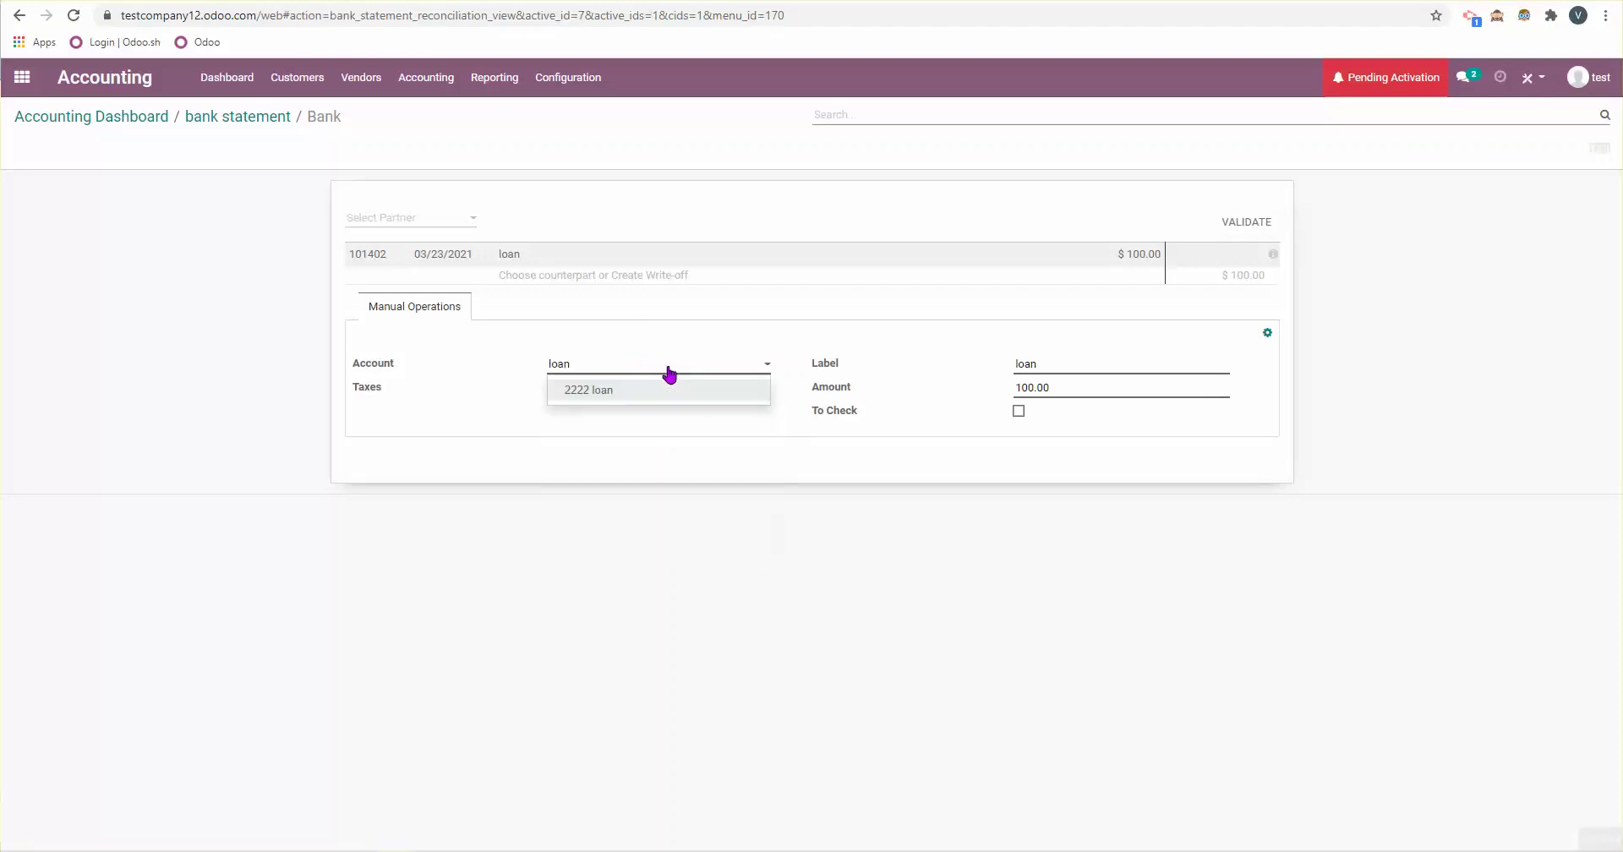
left_click(655, 391)
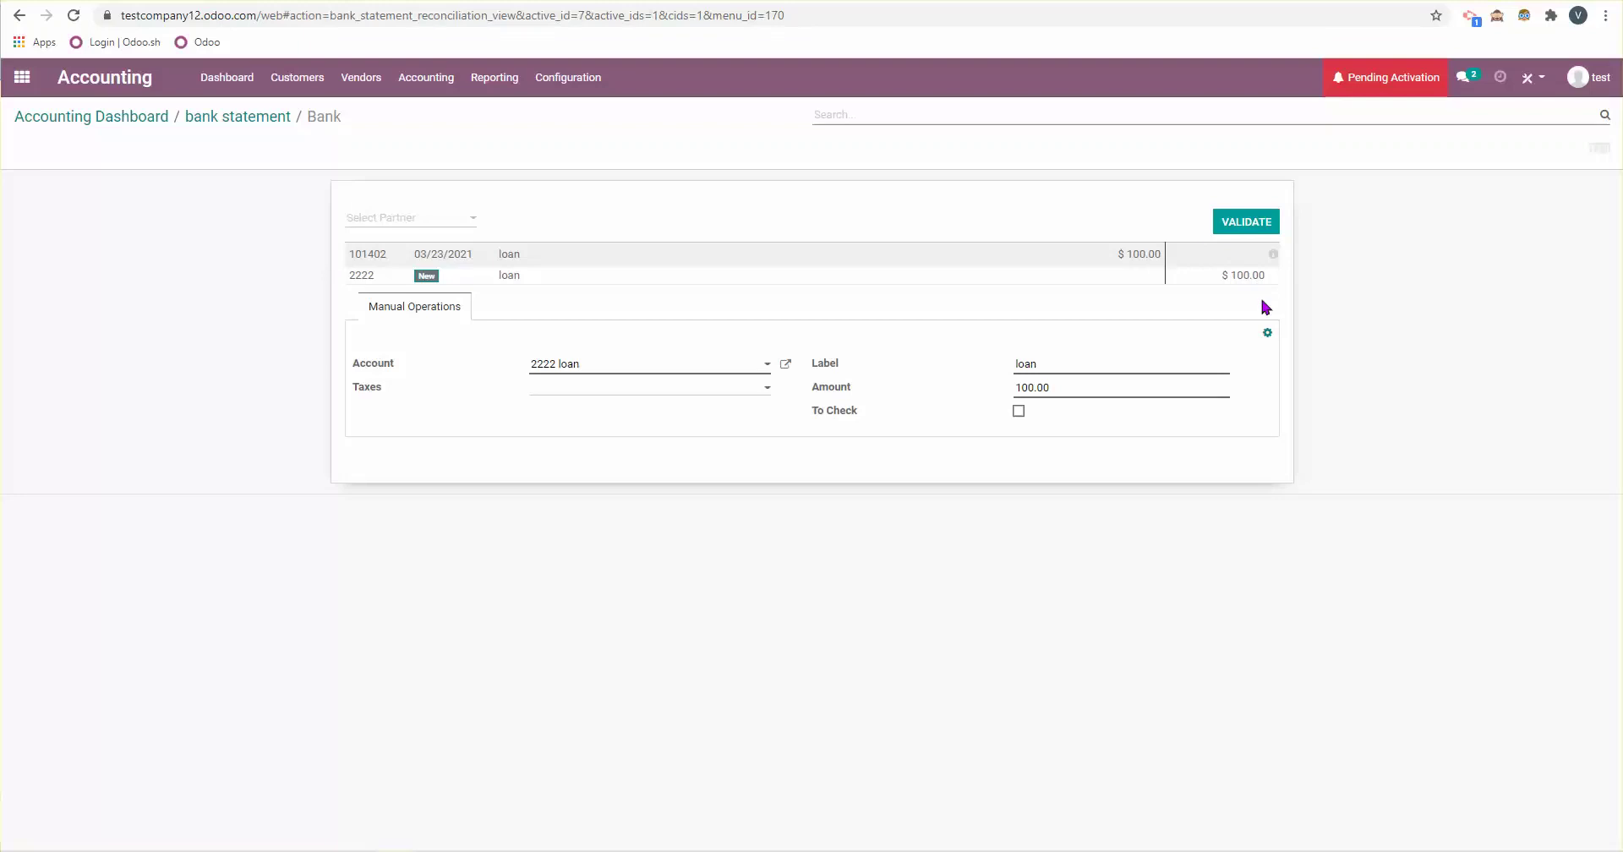
left_click(1258, 224)
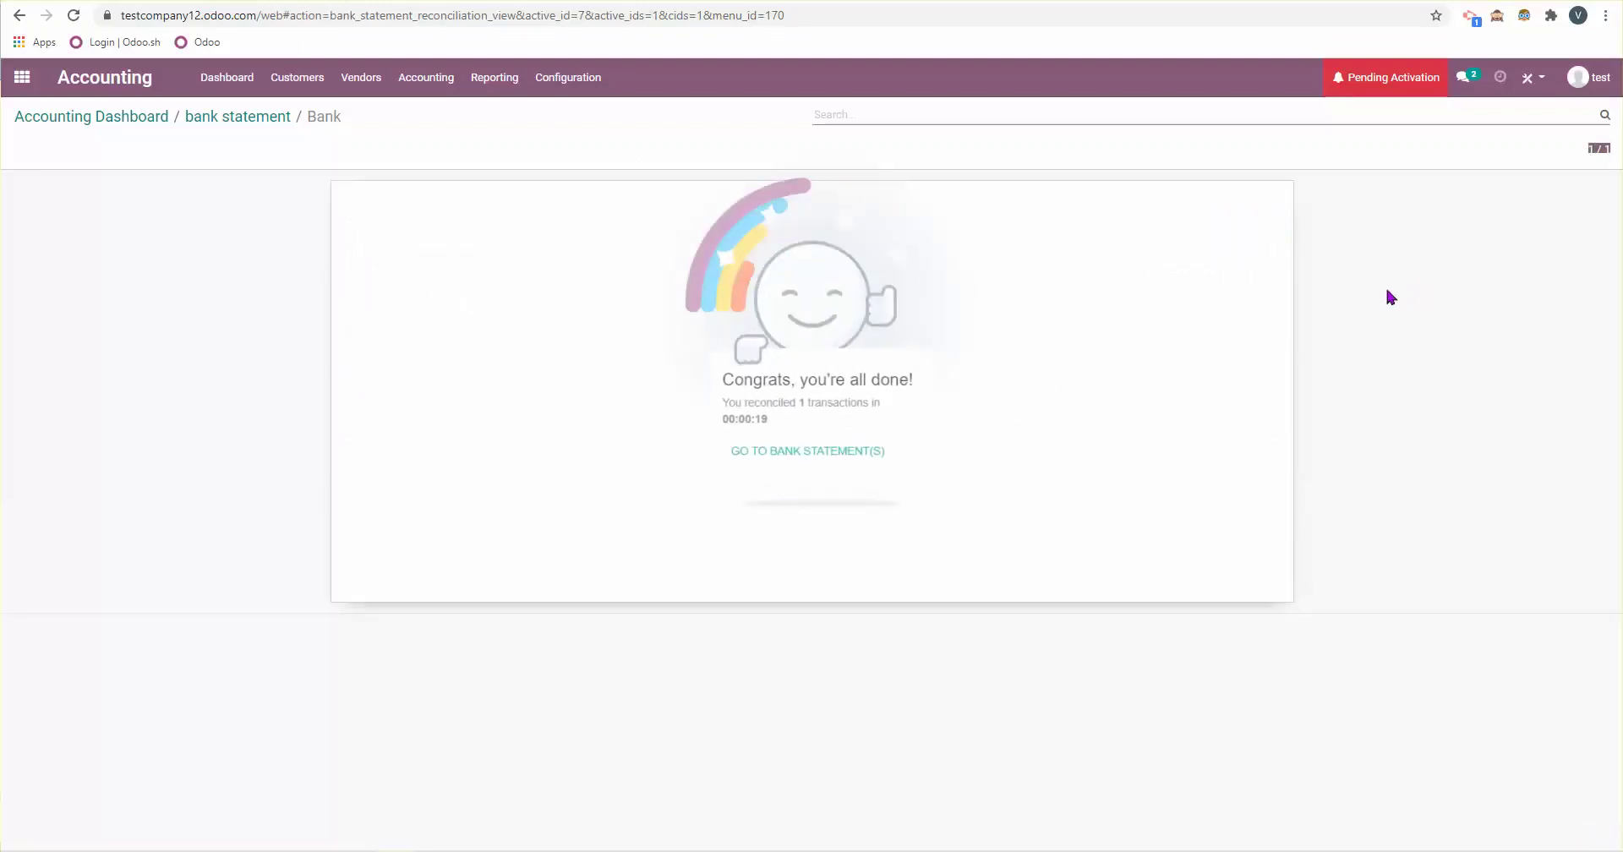
left_click(425, 78)
left_click(474, 134)
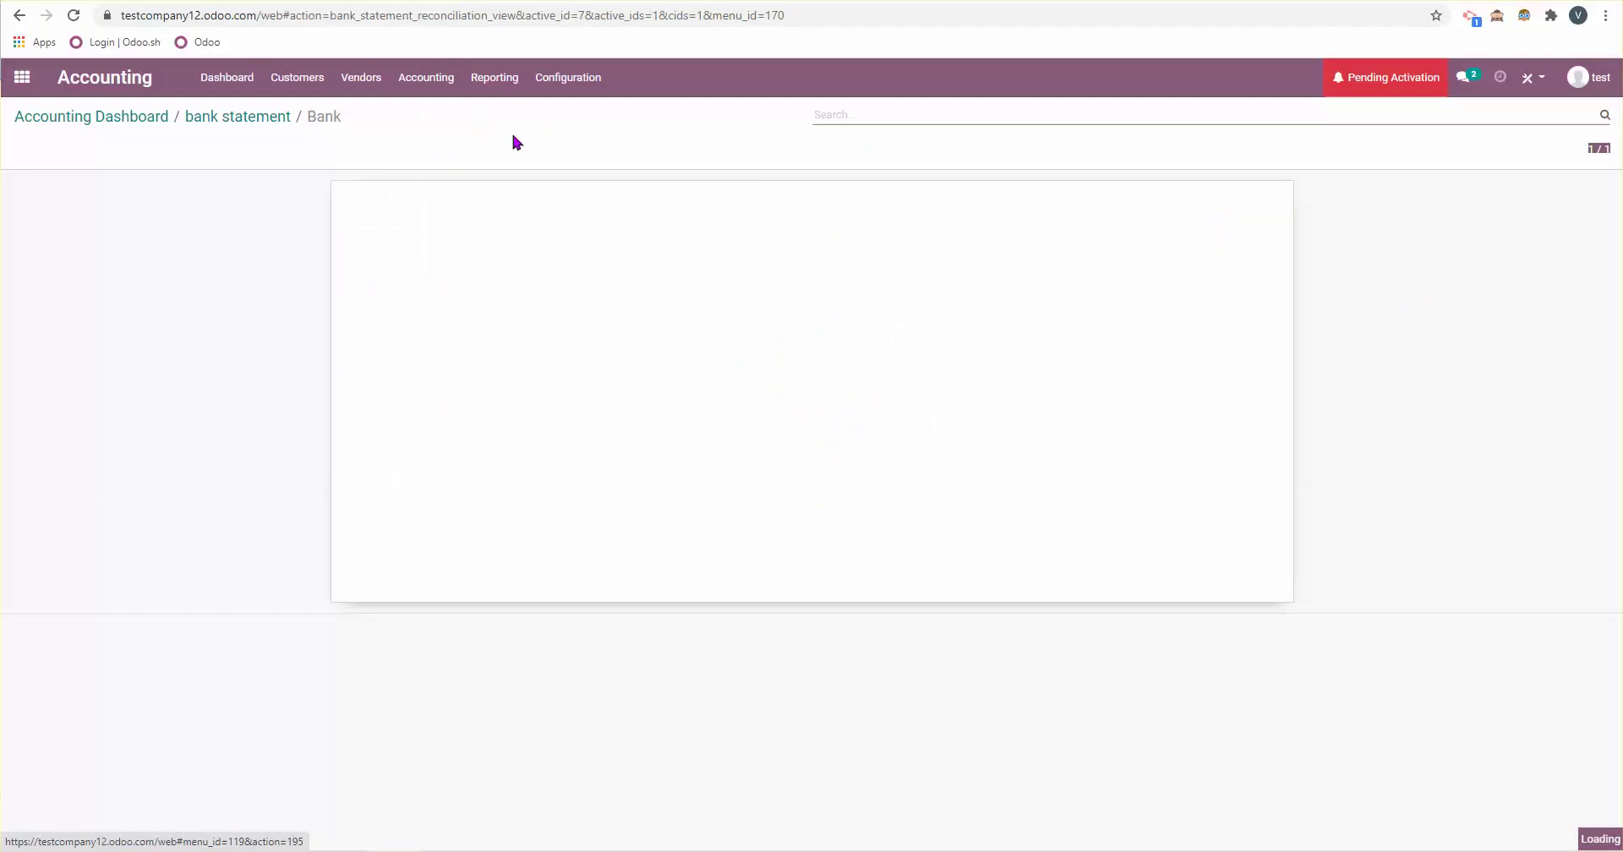
Step: Clear the Miscellaneous filter on journal entries and open the Balance Sheet report
left_click(909, 116)
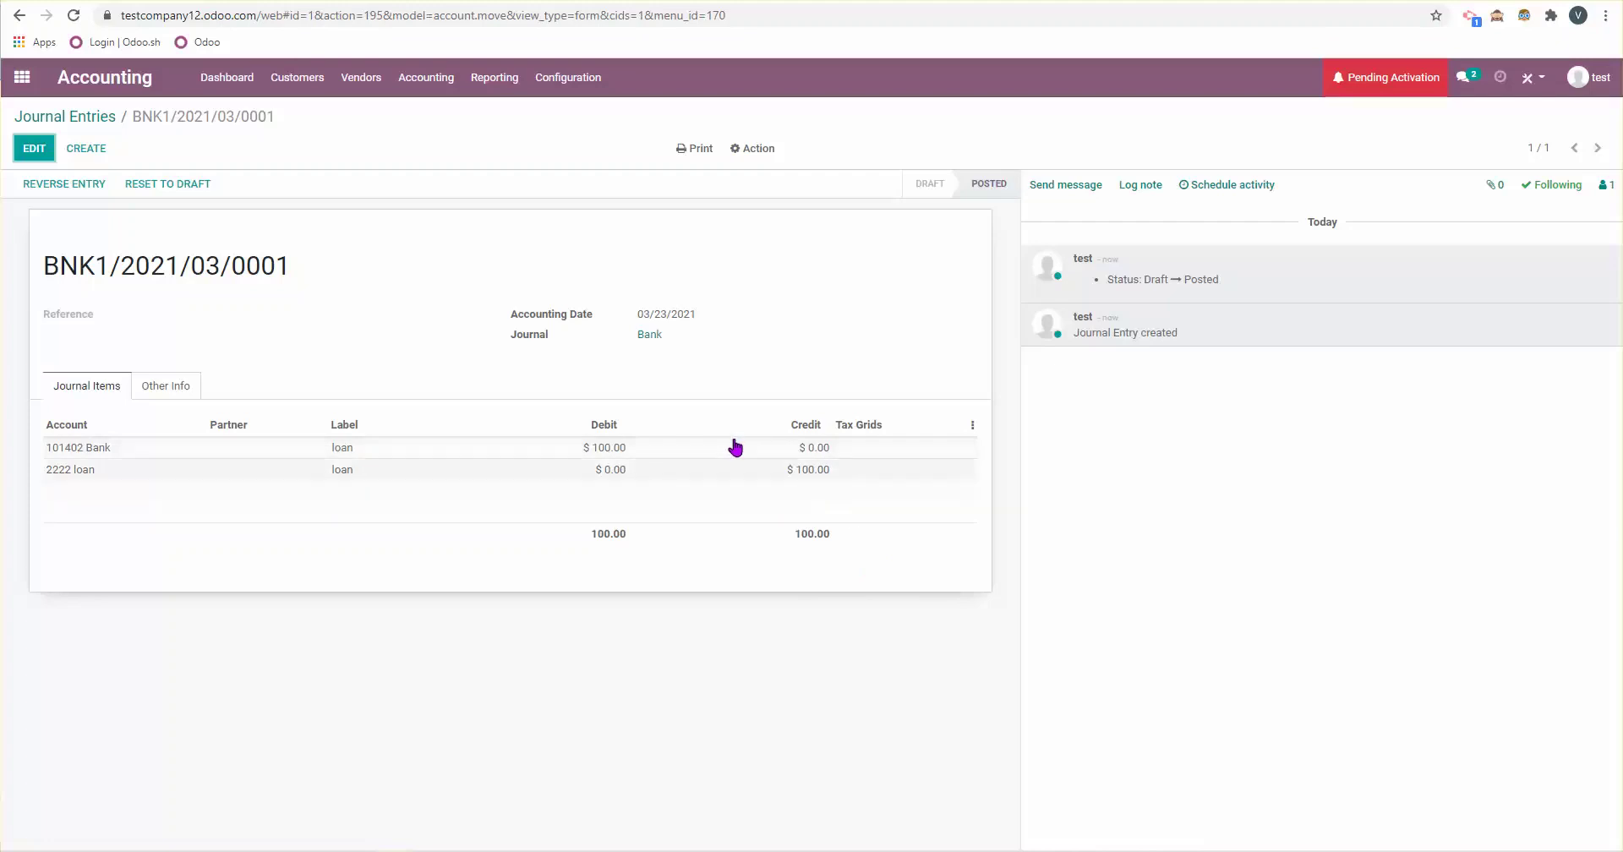
left_click(469, 85)
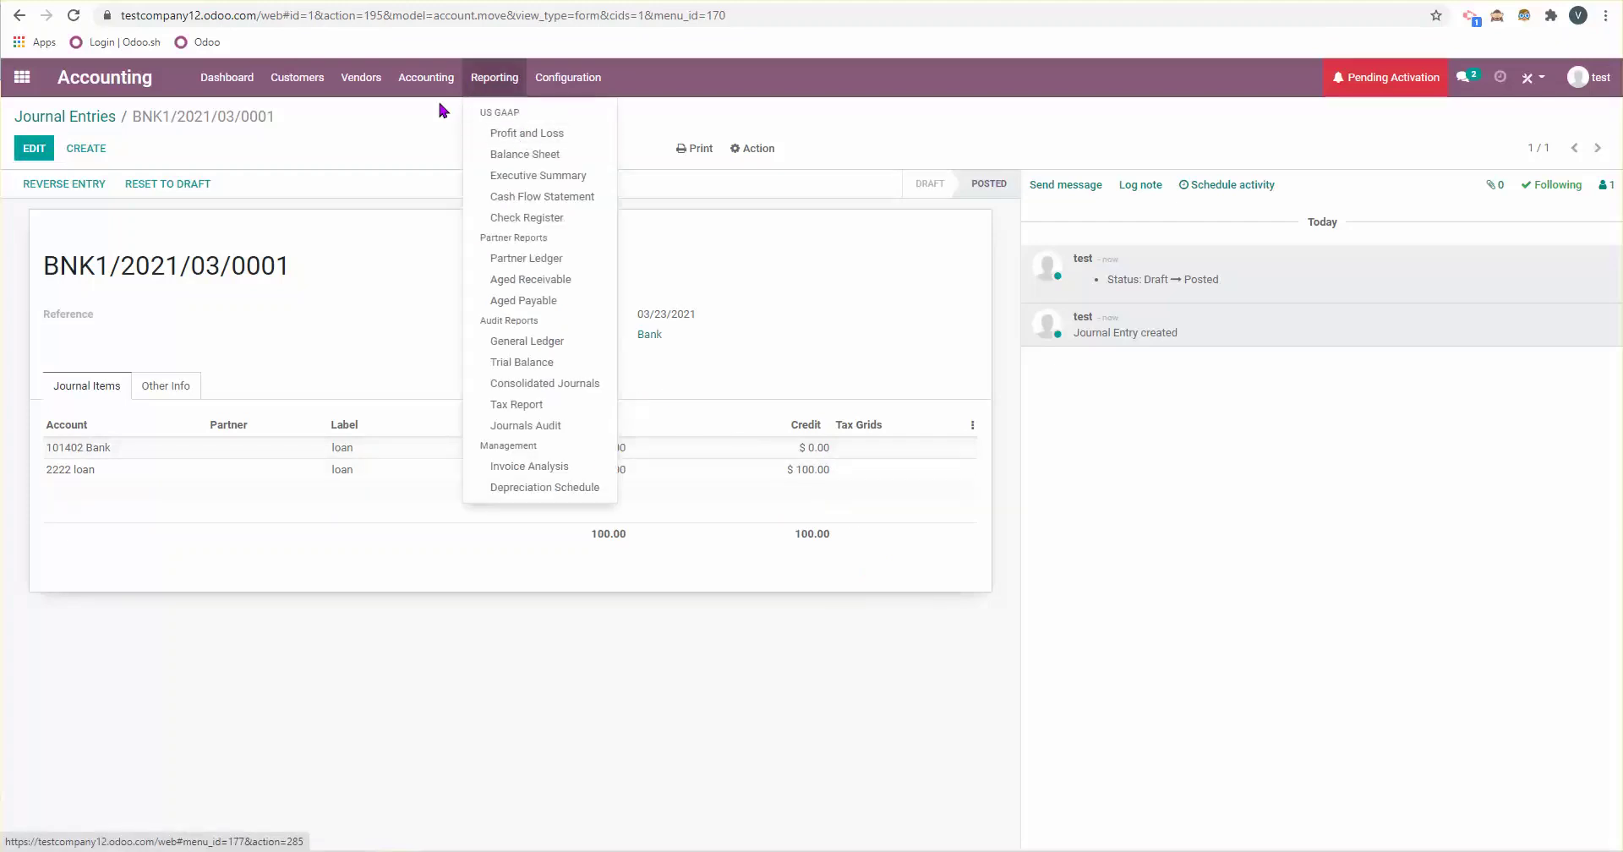
left_click(525, 154)
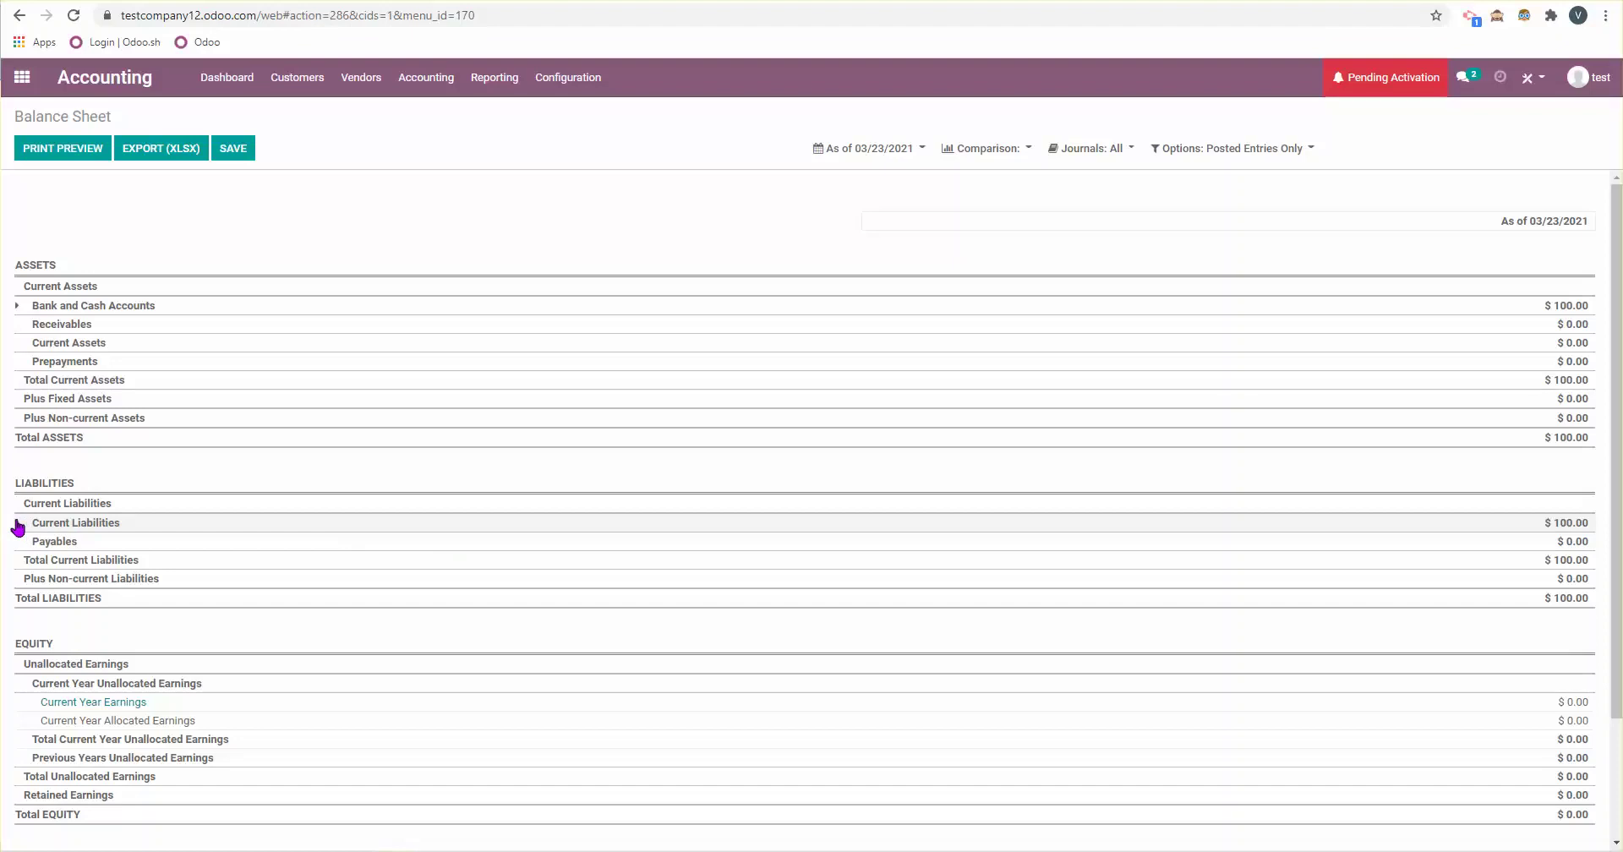
Step: Expand Current Liabilities and Bank and Cash Accounts, and inspect the 101402 Bank journal items
left_click(56, 532)
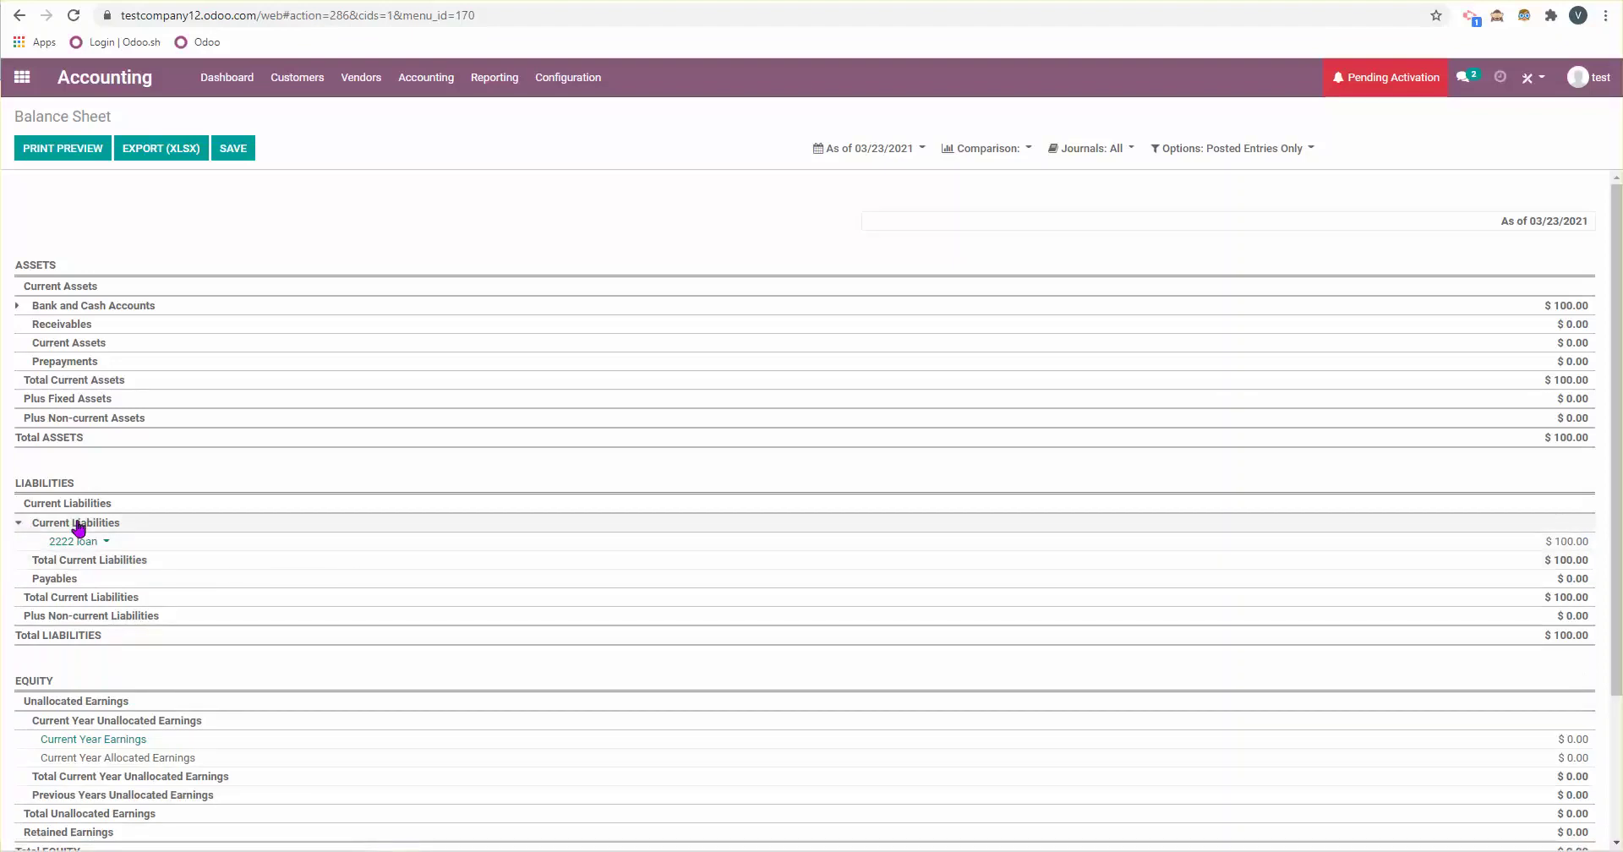
left_click(77, 306)
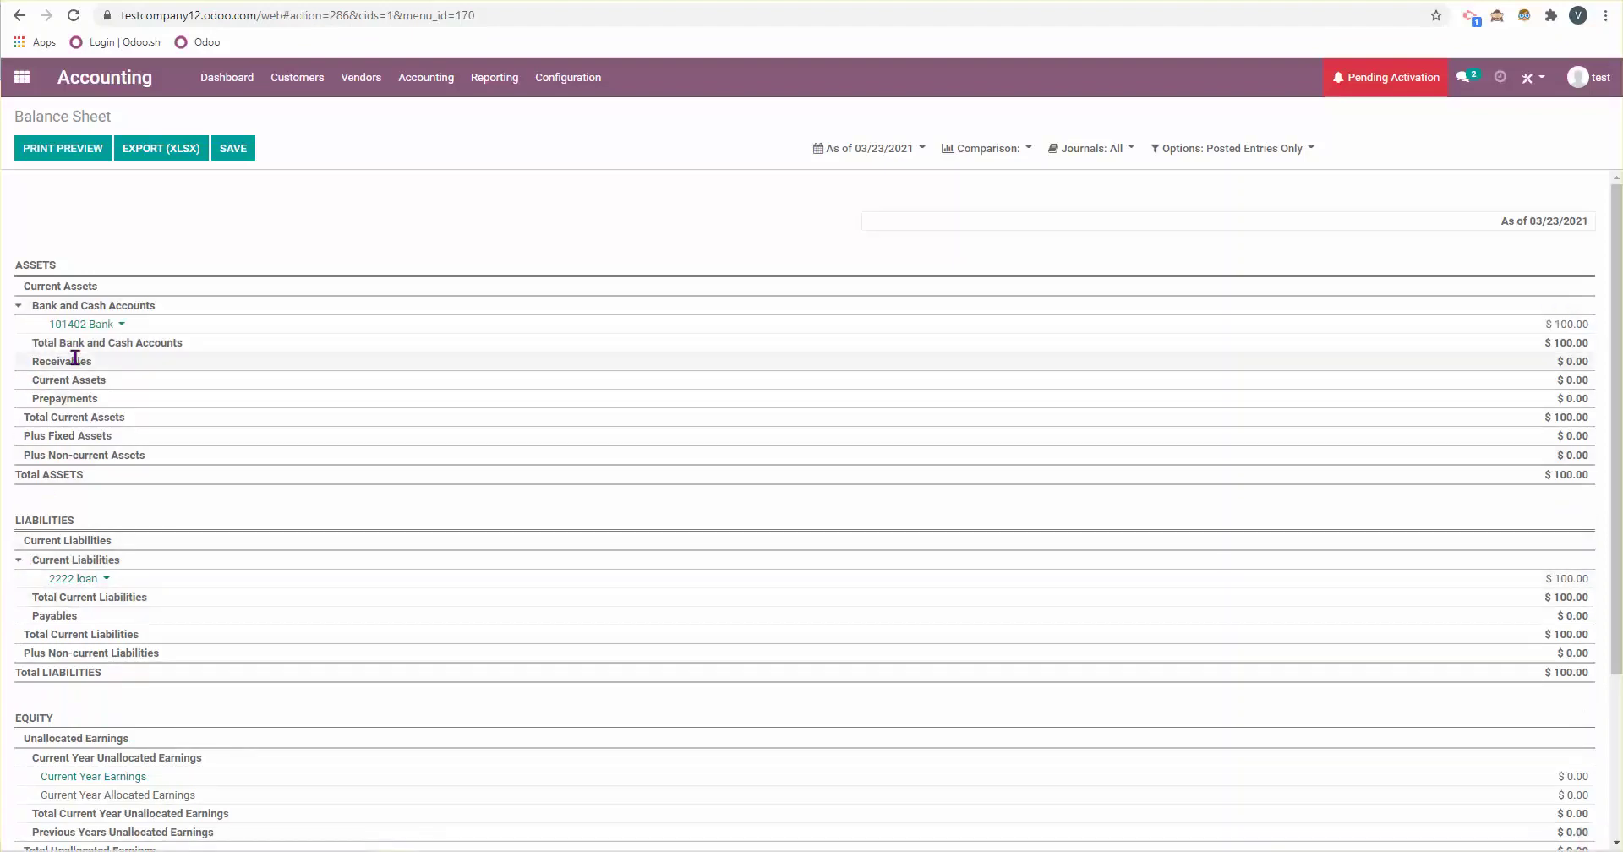
left_click(93, 330)
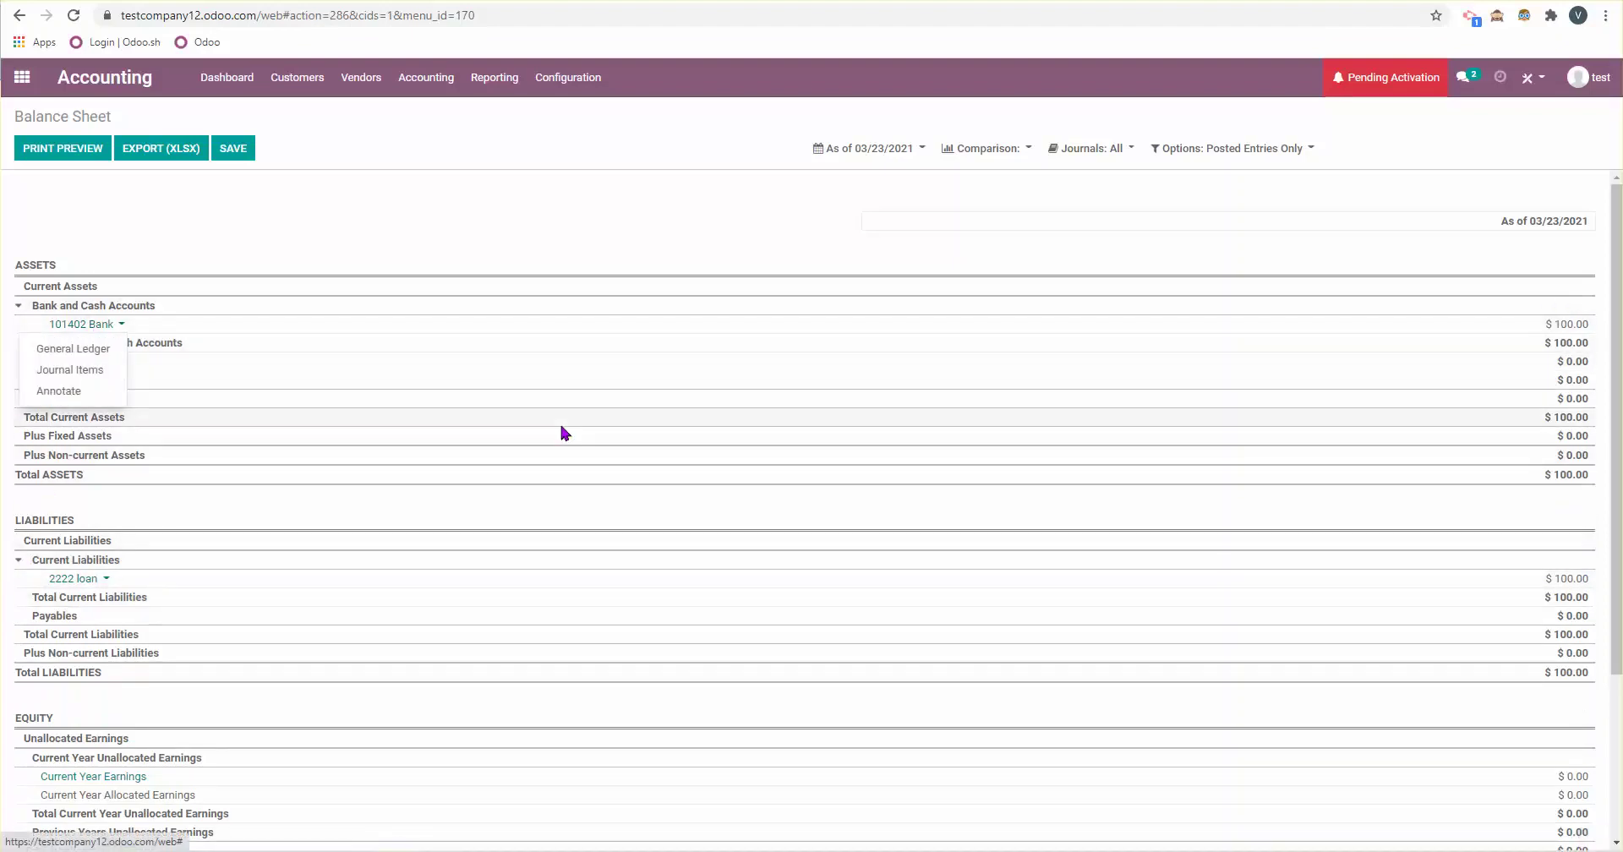
left_click(108, 374)
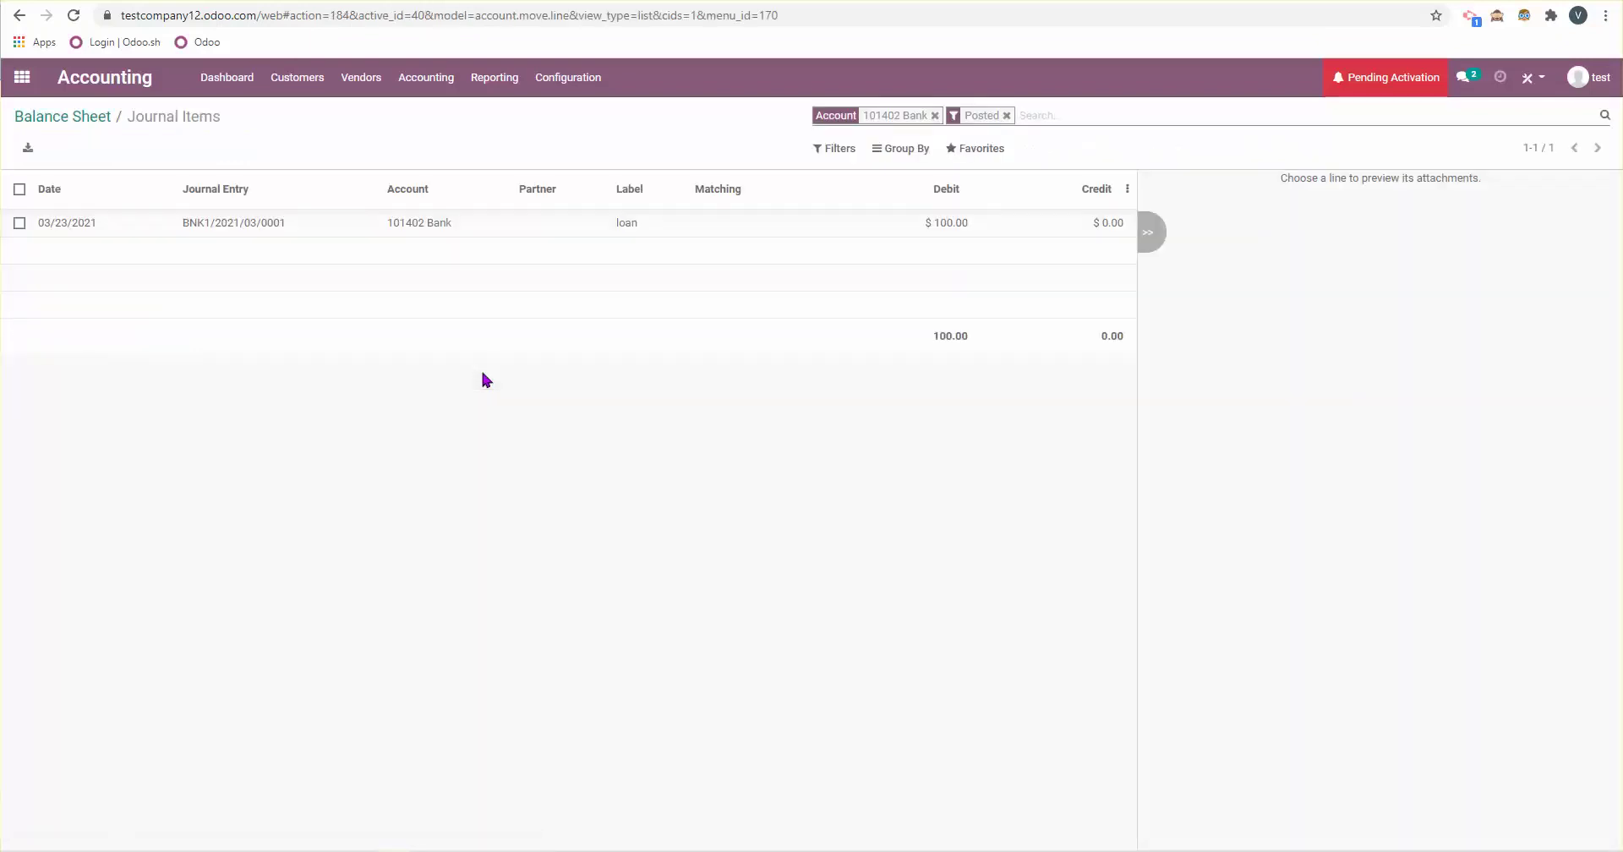
left_click(201, 222)
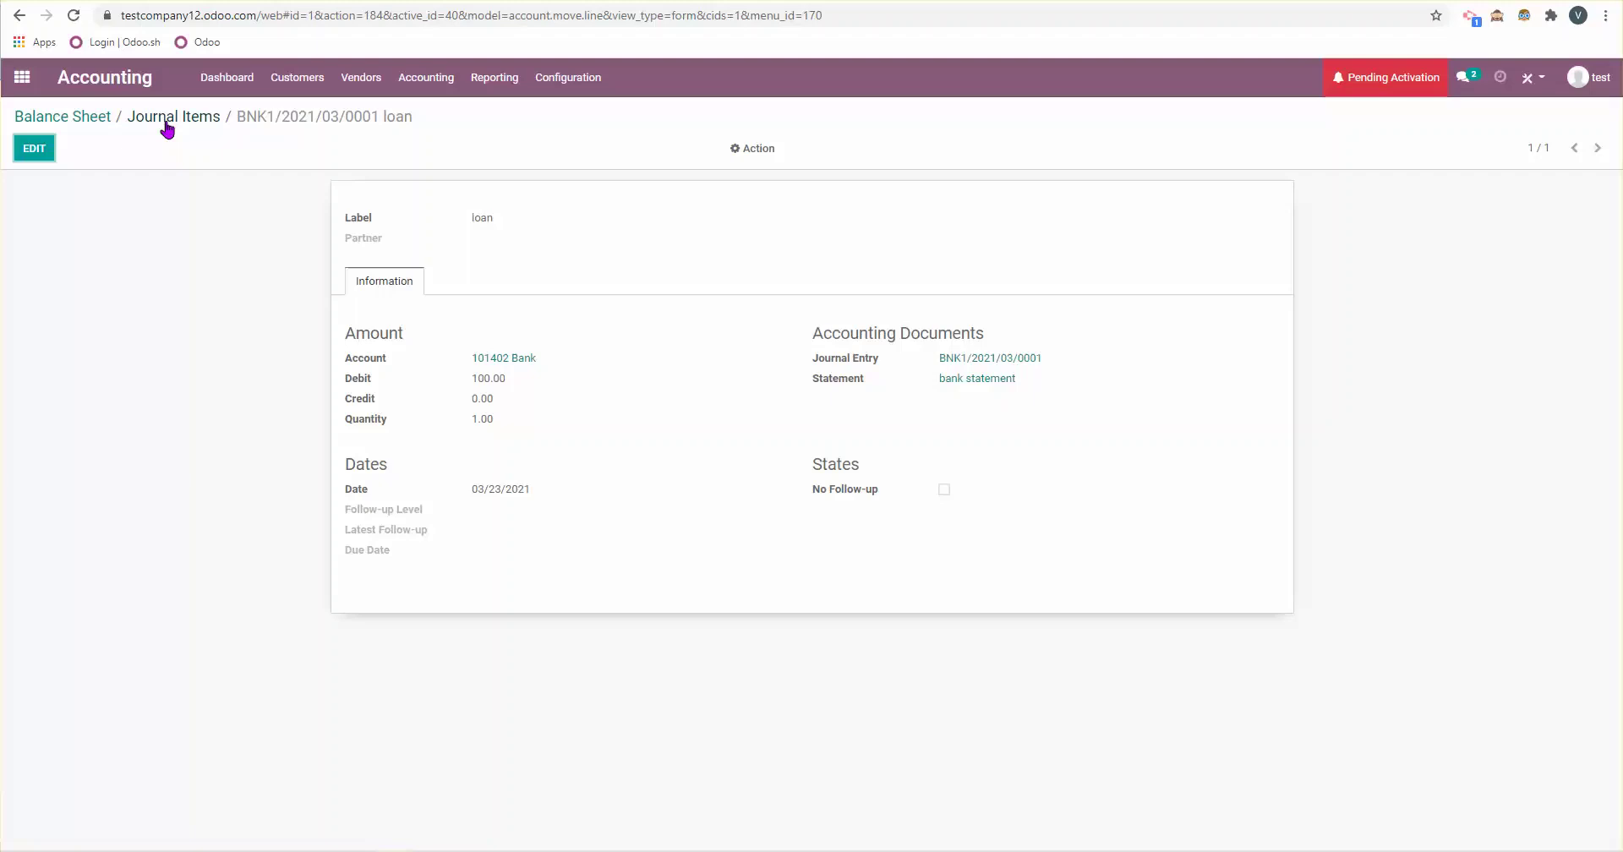
left_click(168, 119)
left_click(69, 116)
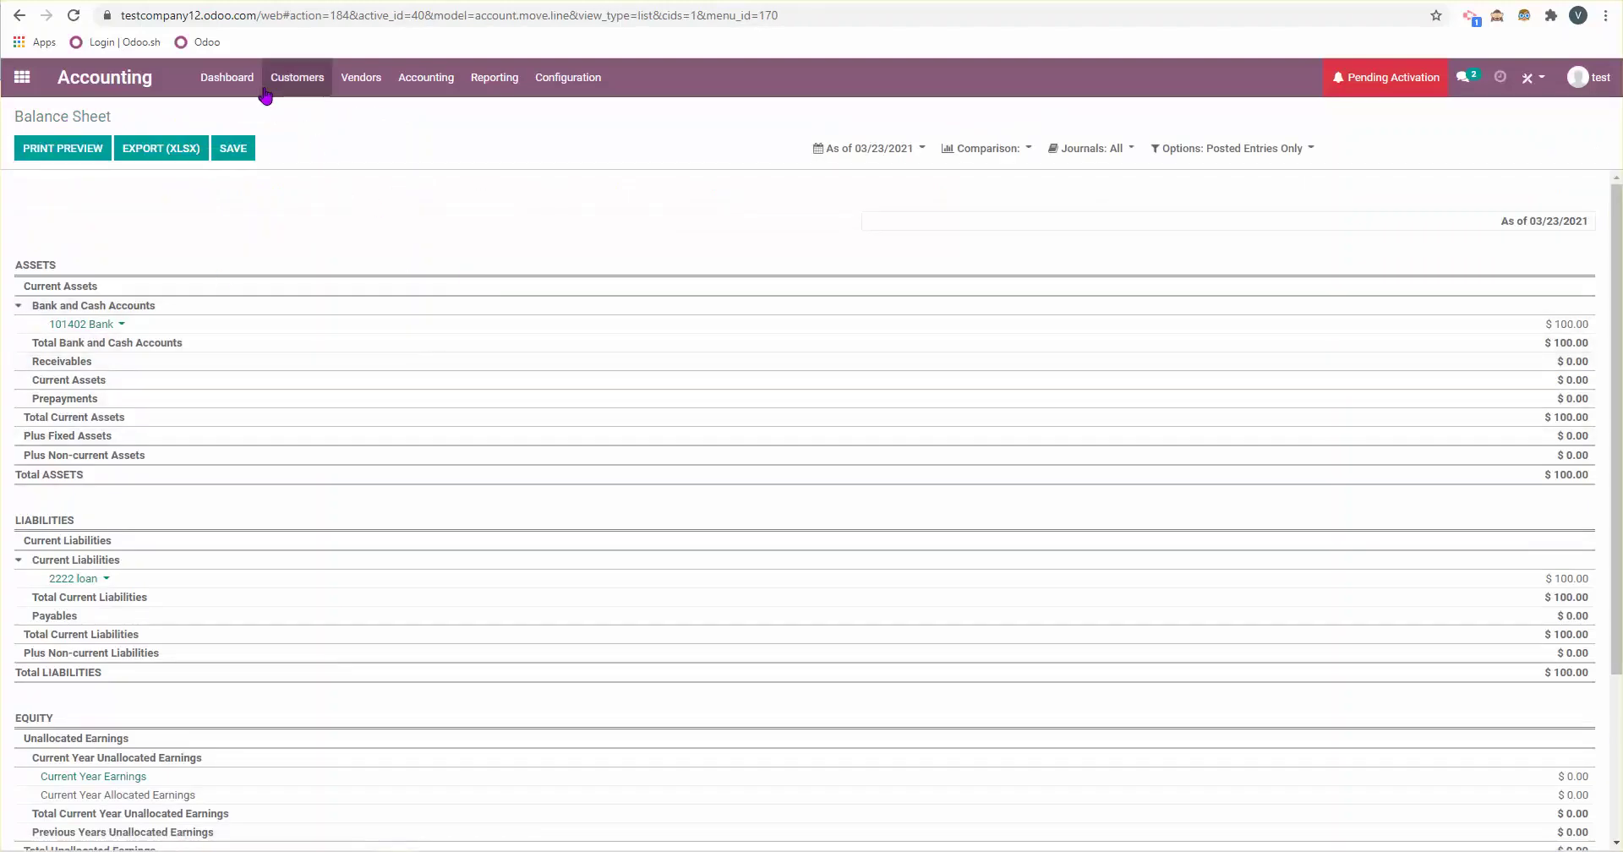
Step: Open a new bank statement form from the Bank journal card on the dashboard
left_click(226, 77)
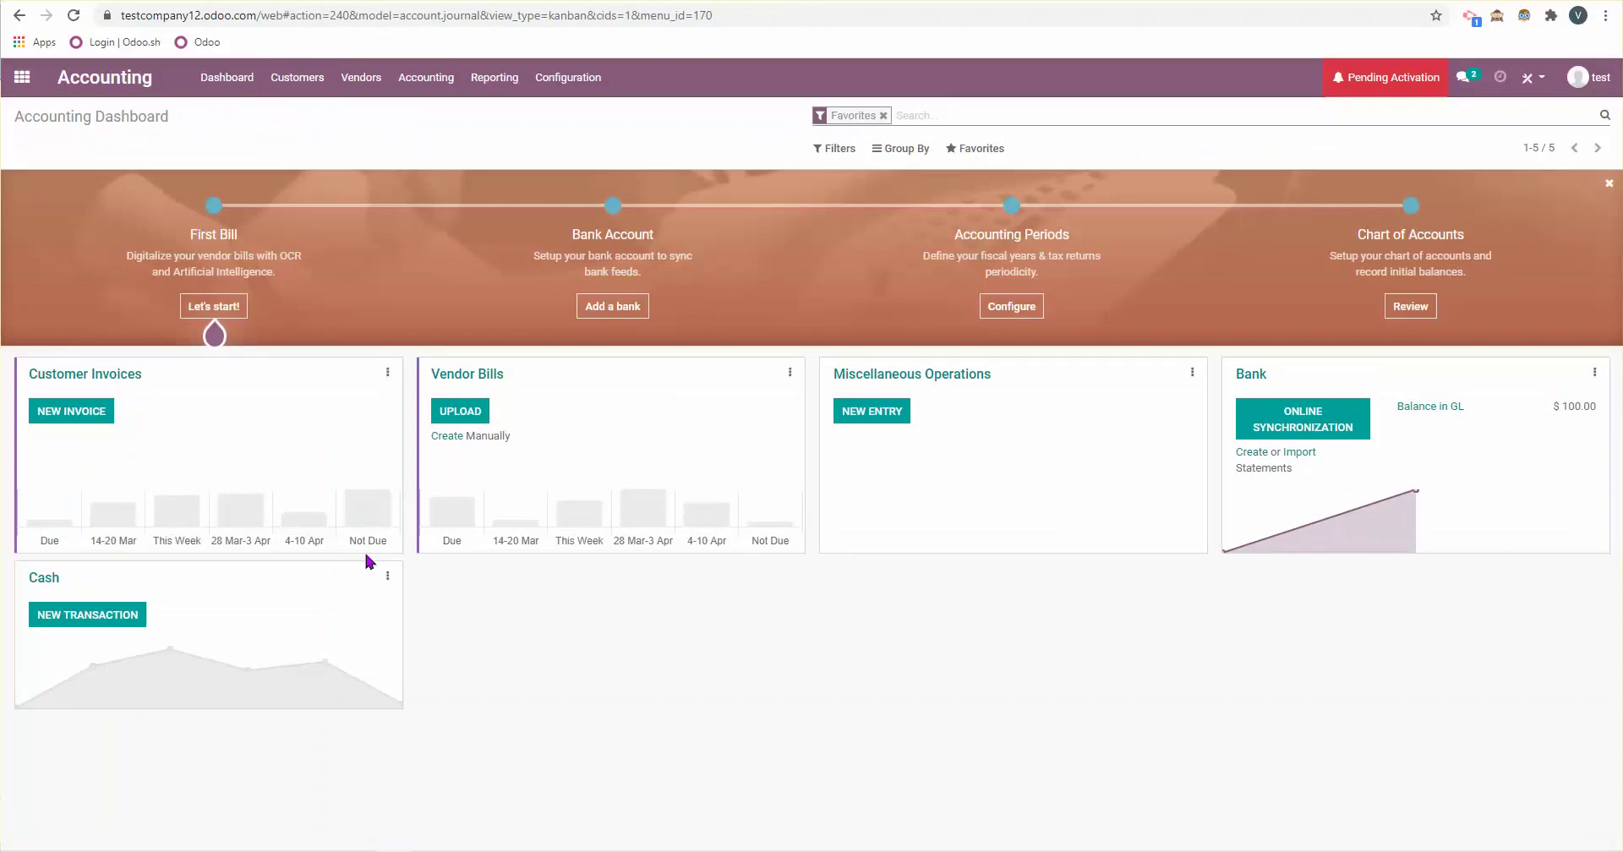
left_click(1249, 458)
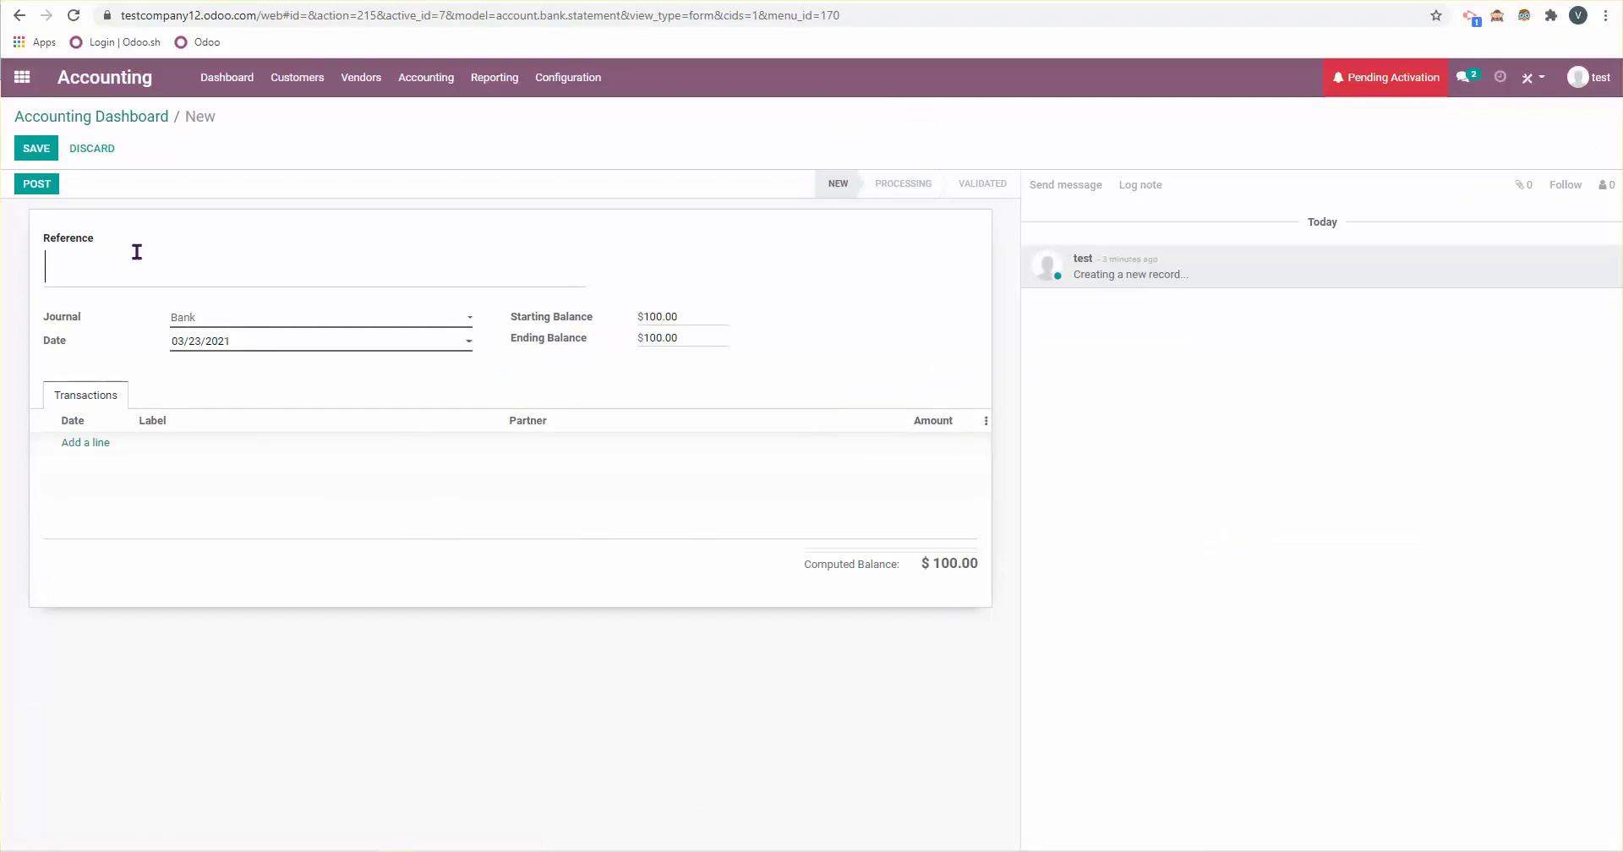
Step: Set the new statement's reference to 'bank statement2'
type("bank statement")
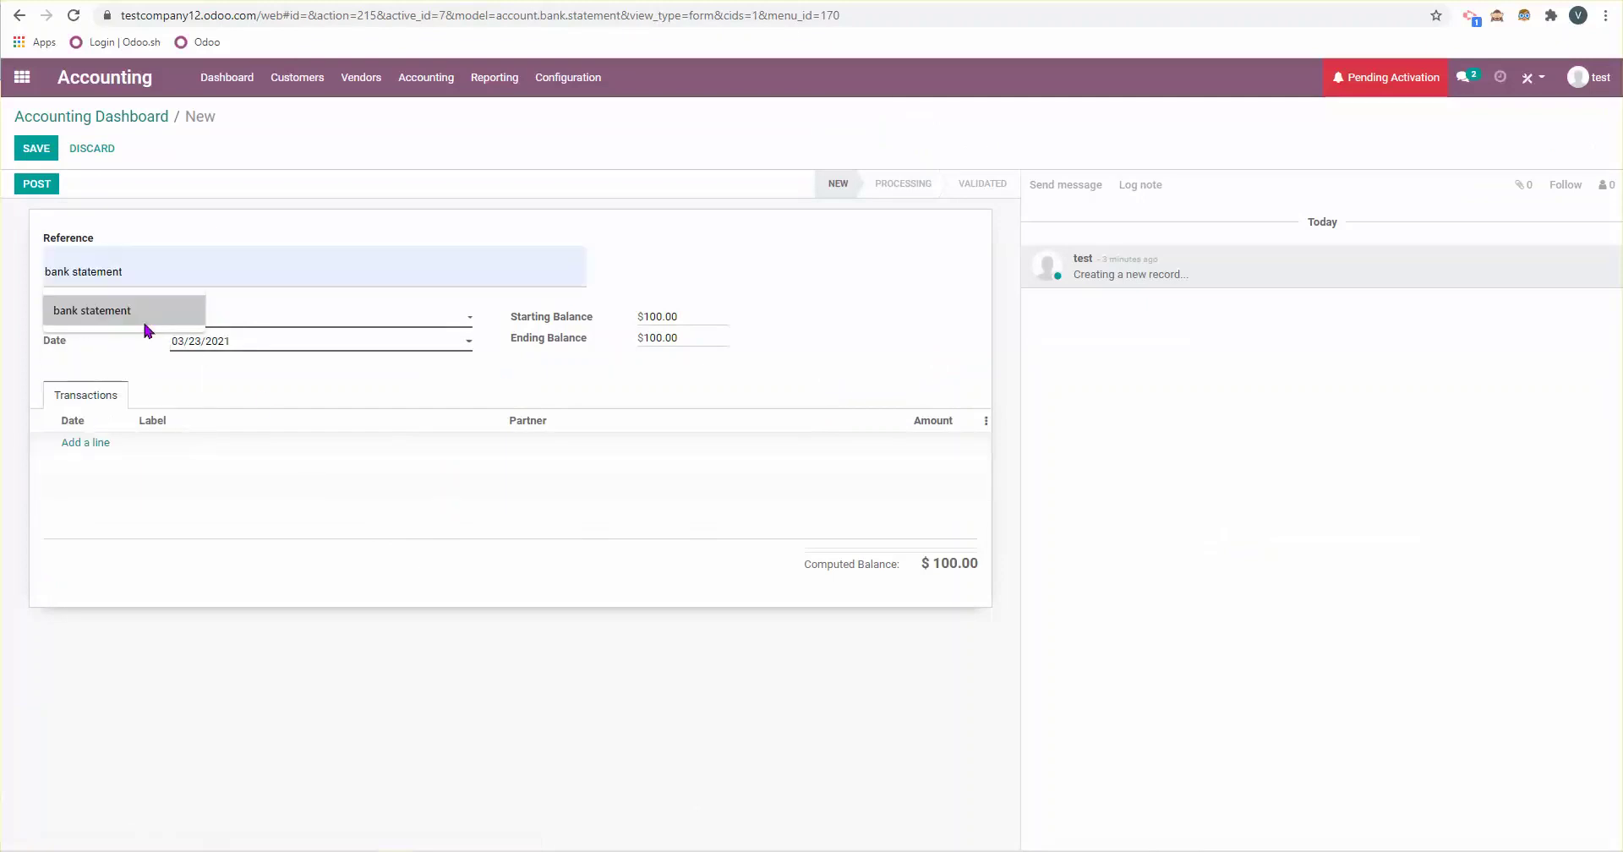
left_click(98, 319)
type("2")
Step: Add two transaction lines labelled 'loan payment' and 'interest'
left_click(93, 442)
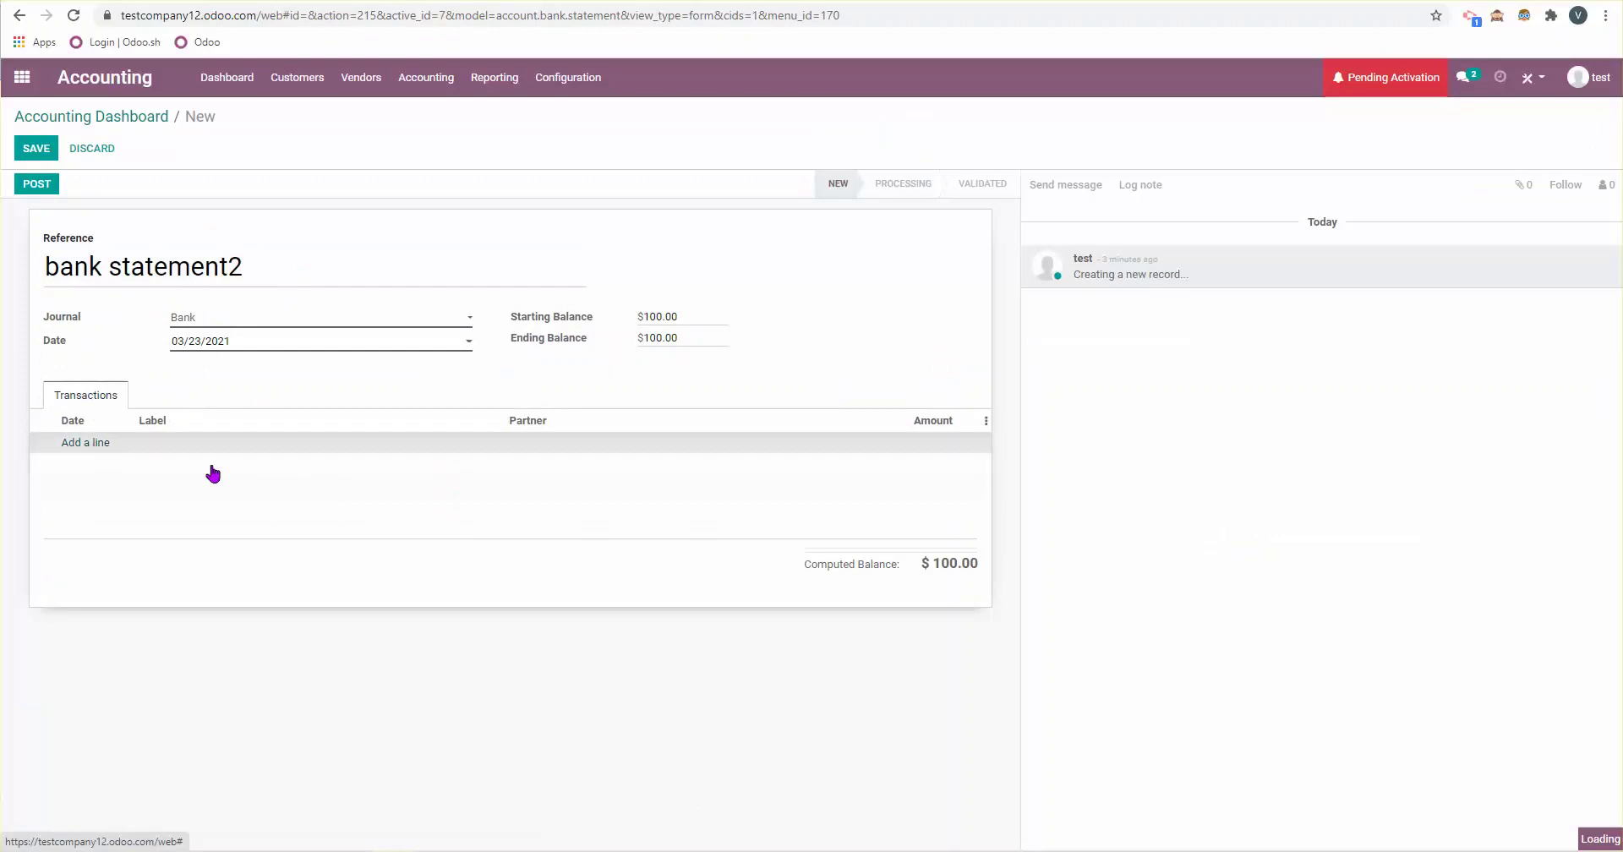
left_click(252, 444)
type("loan")
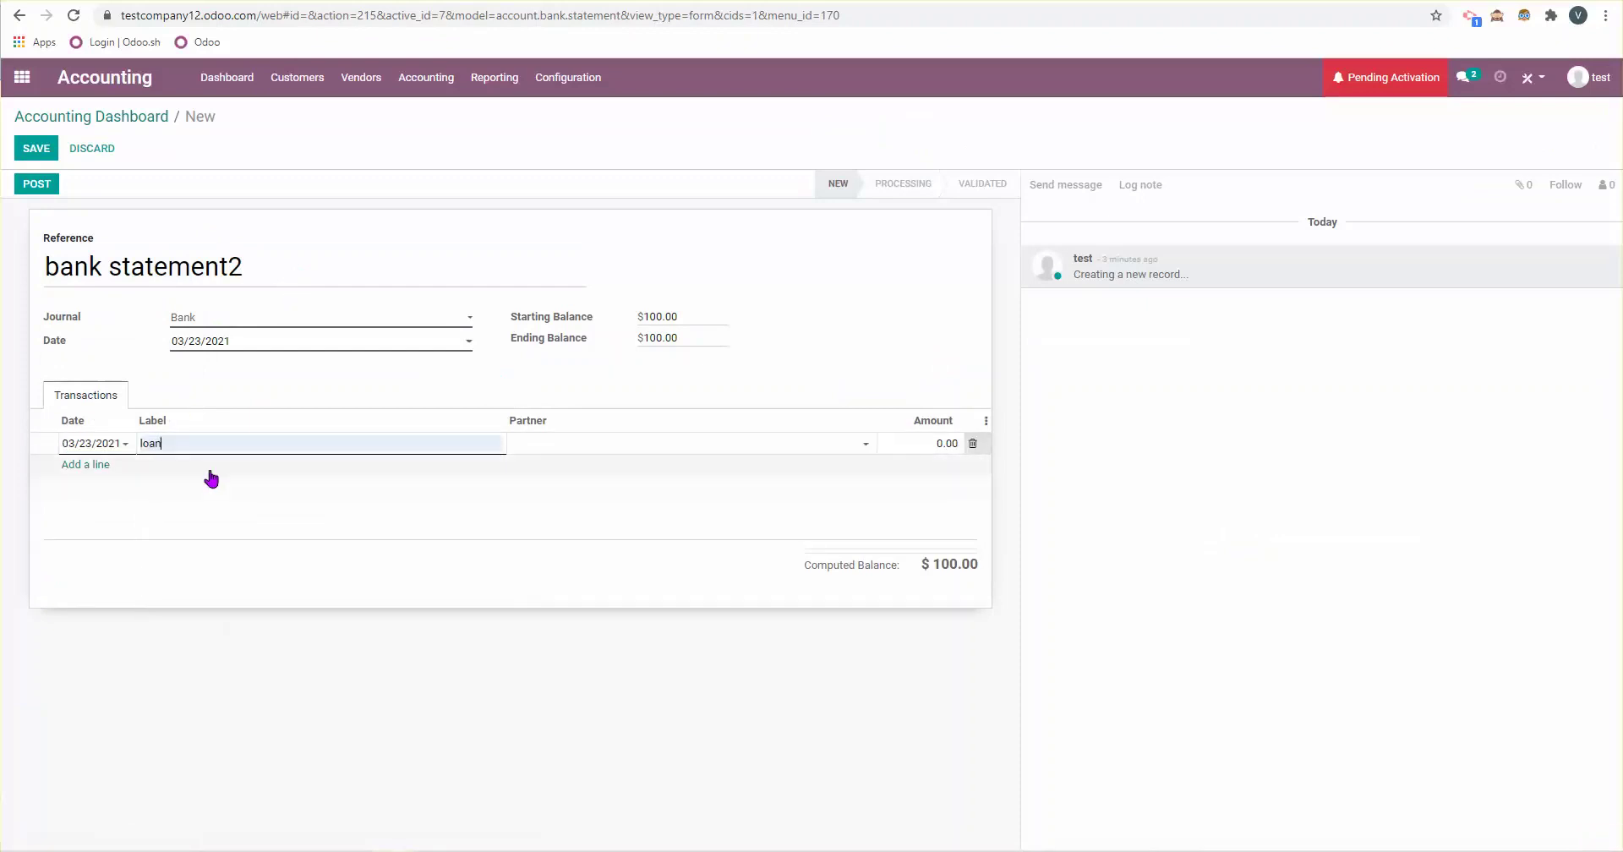
left_click(74, 466)
left_click(169, 466)
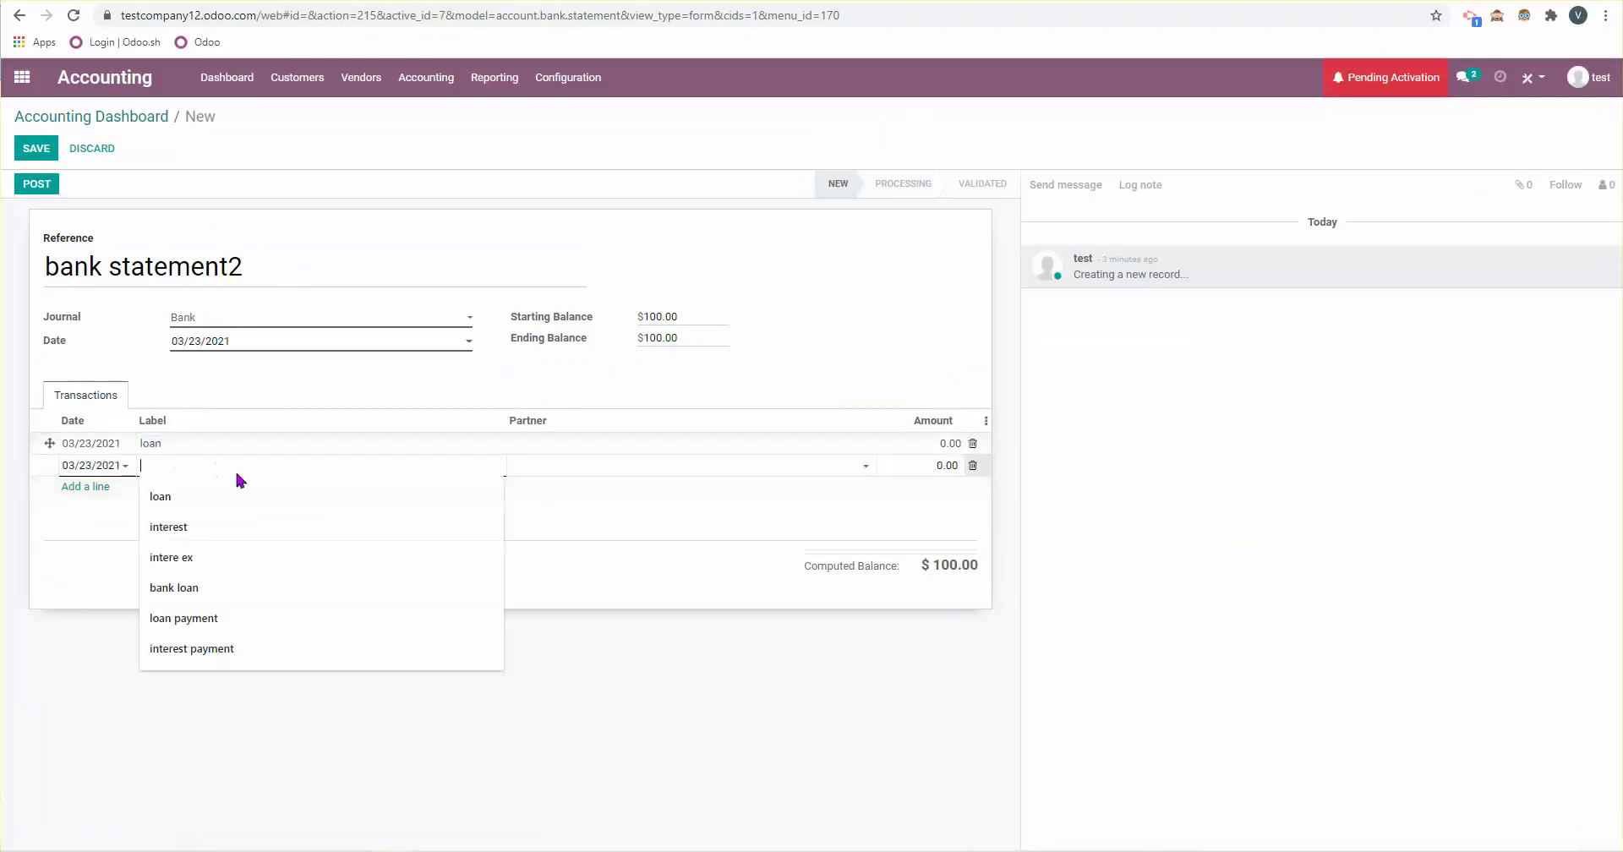
left_click(233, 528)
left_click(933, 443)
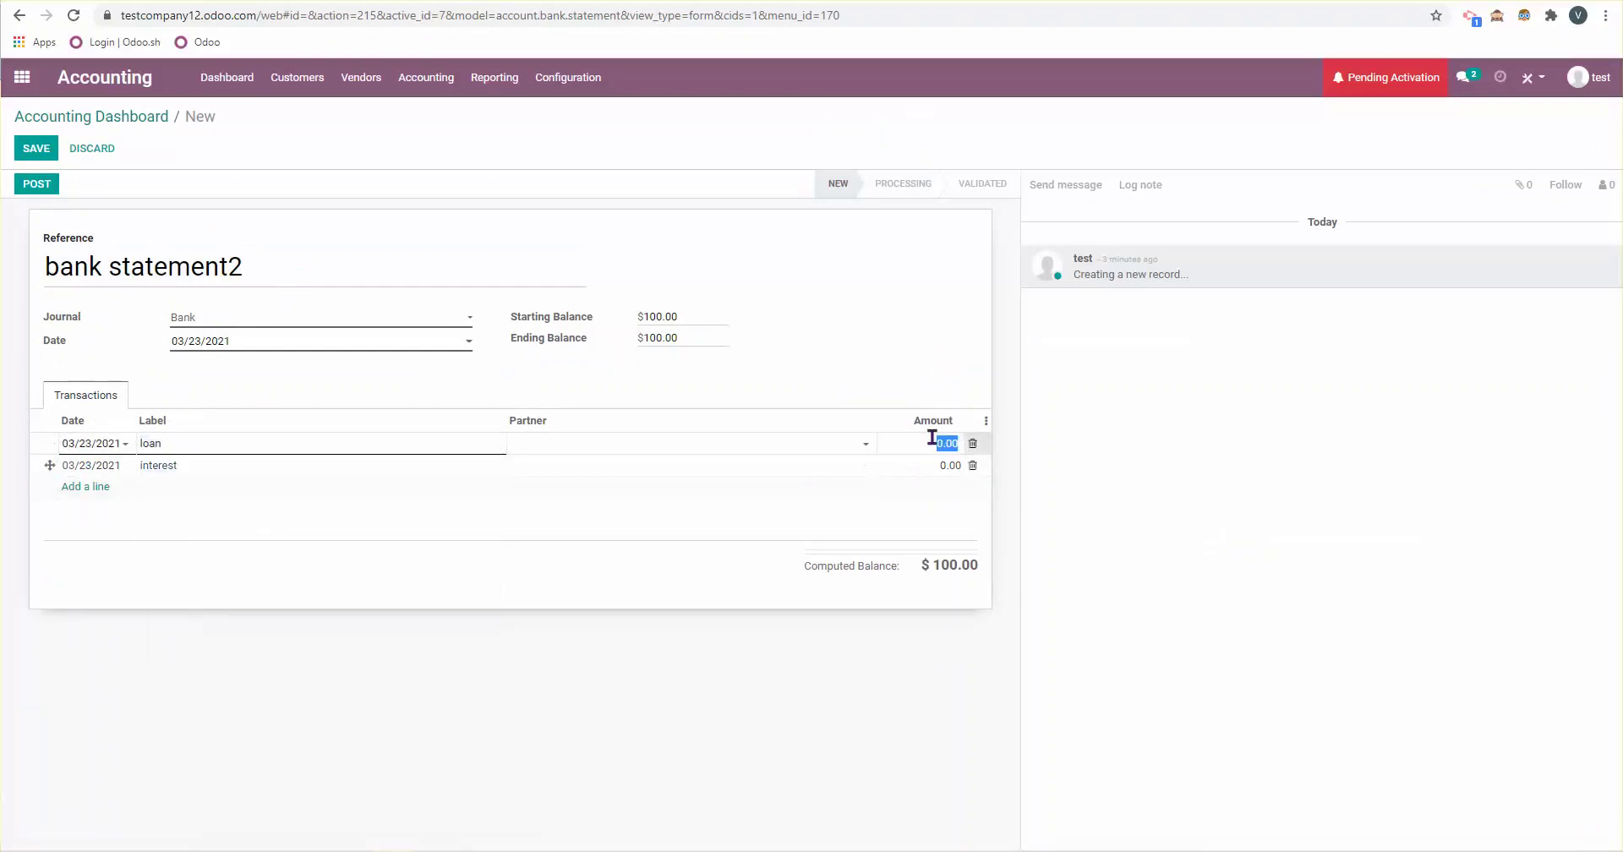
left_click(213, 441)
left_click(224, 441)
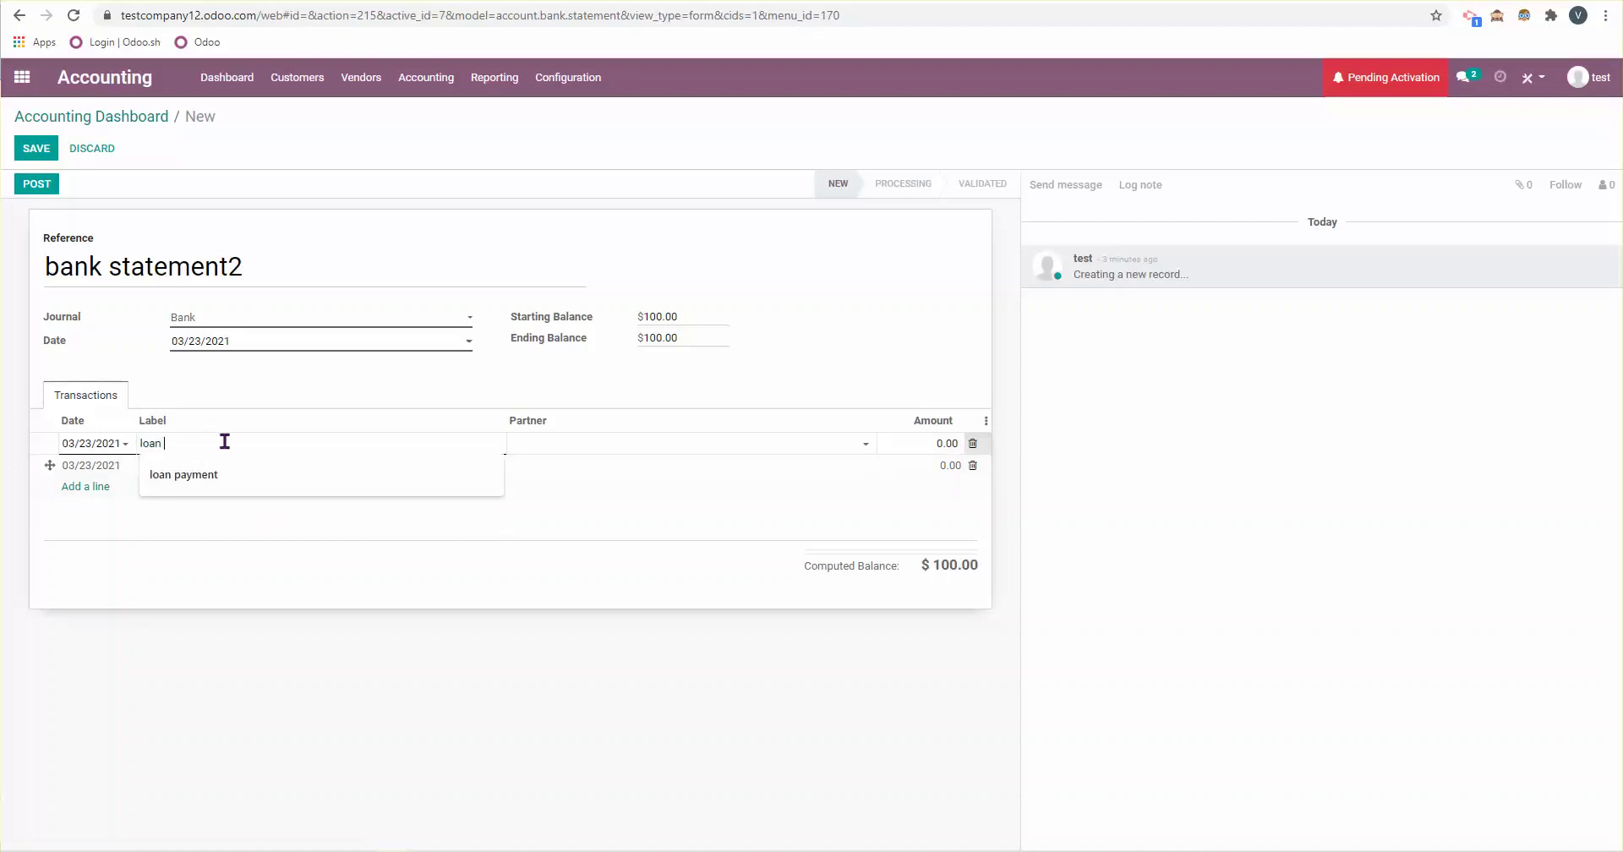
type("payment")
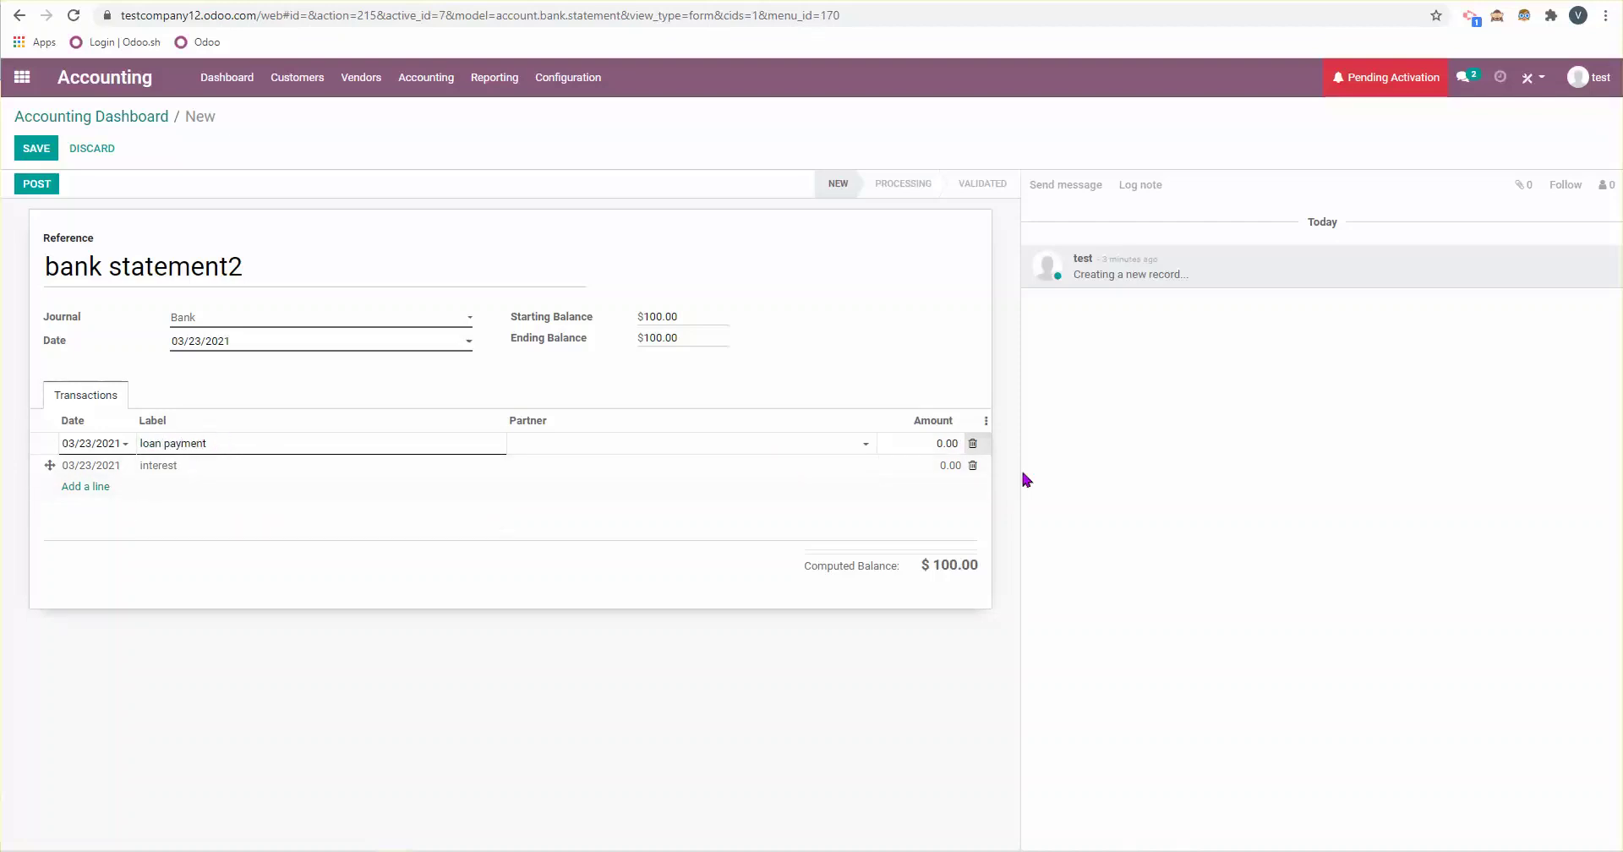
Step: Enter amounts of -10.00 for the loan payment and -0.10 for the interest
left_click(1008, 452)
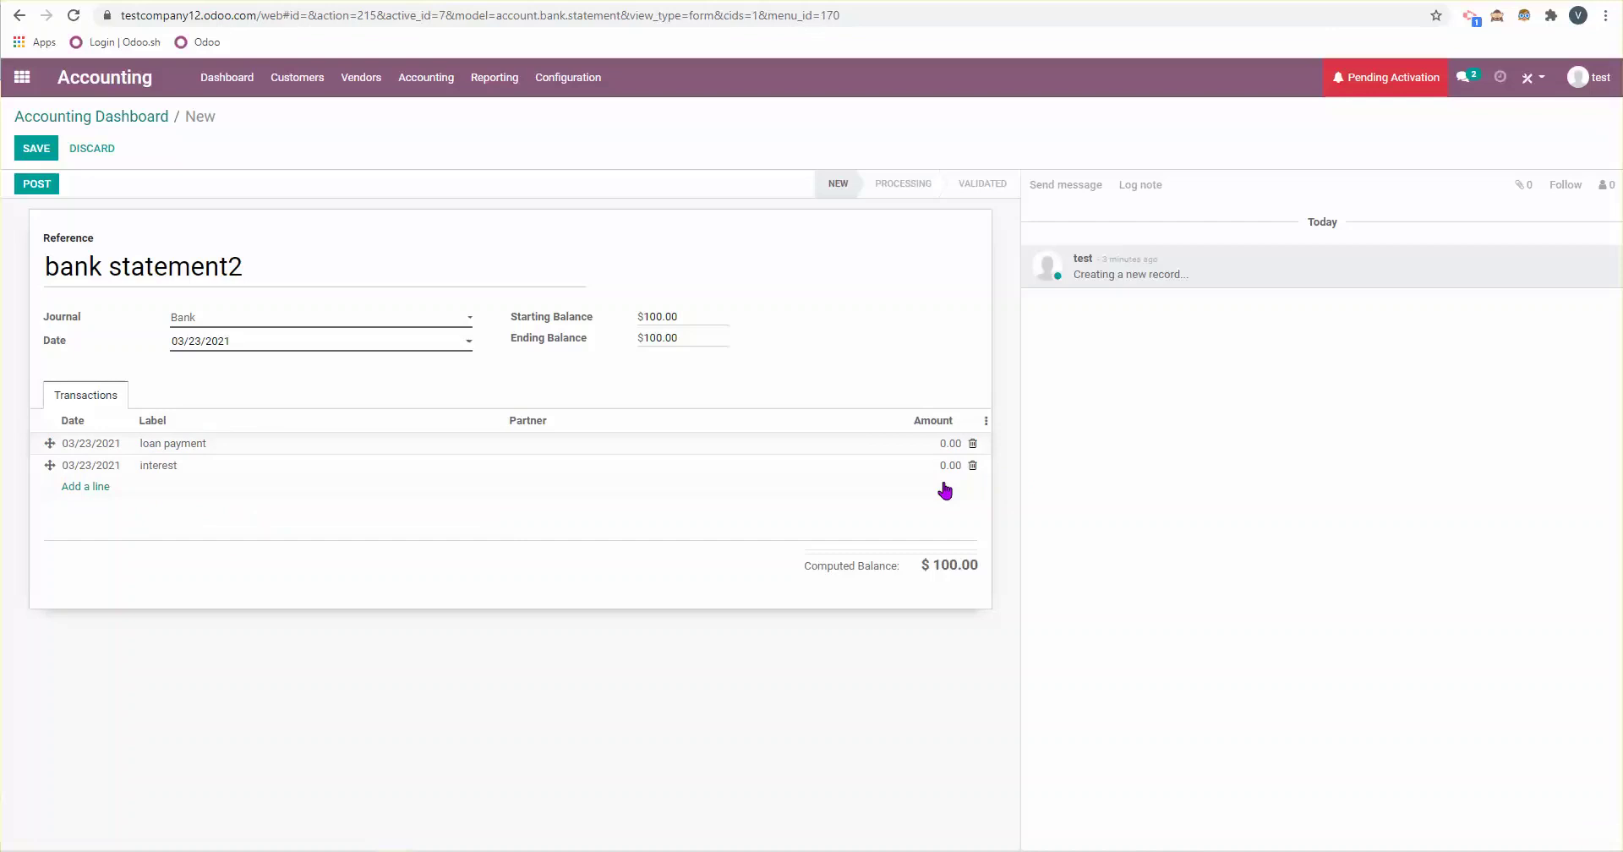
left_click(947, 443)
type("10")
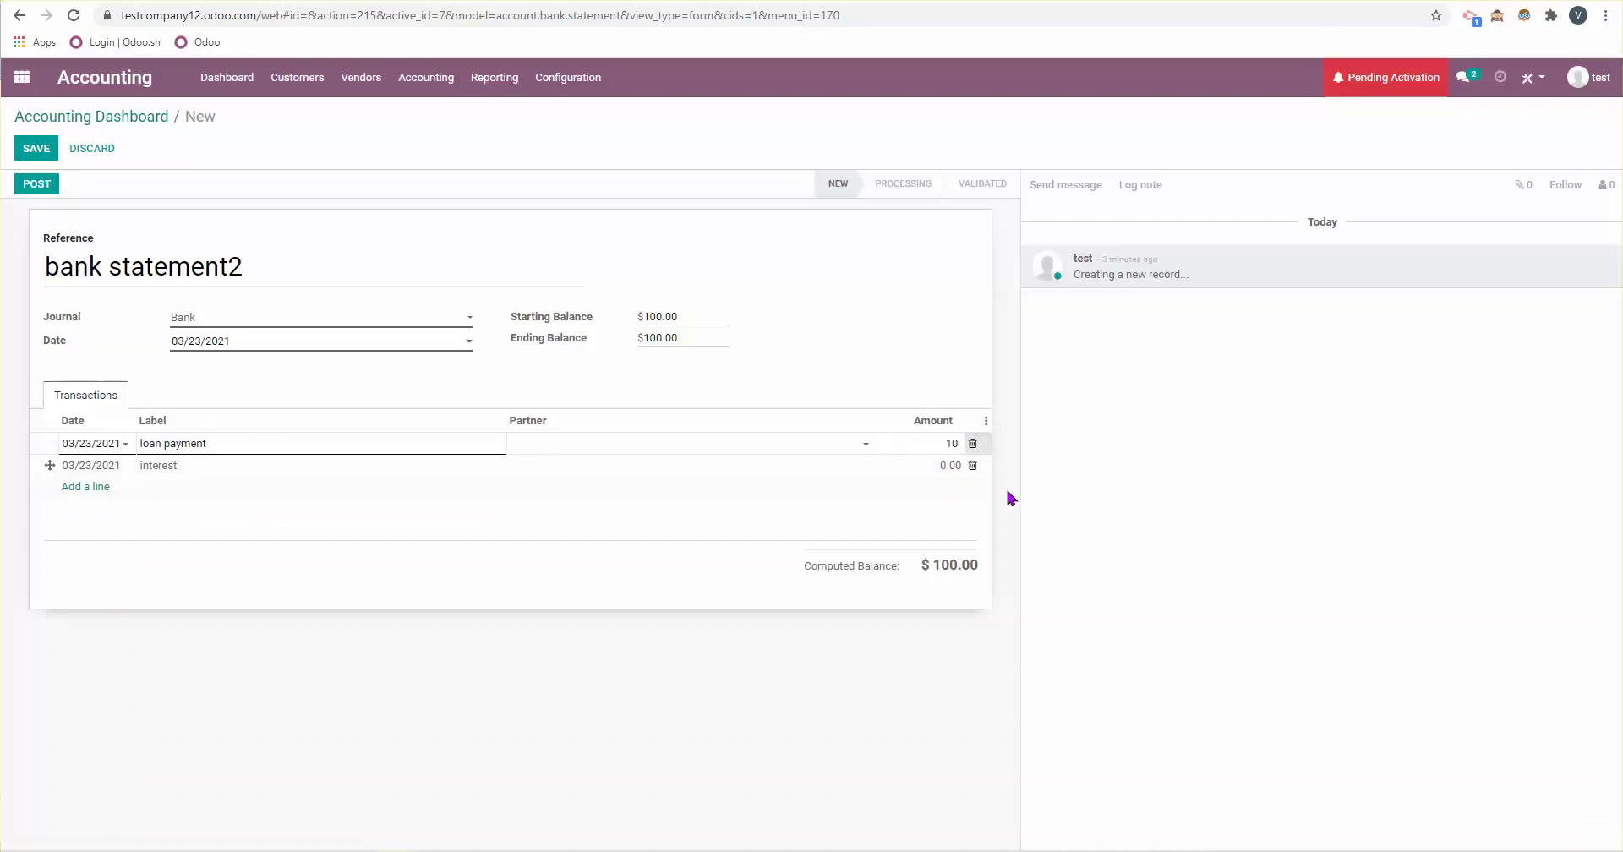
left_click(947, 465)
type("0.1")
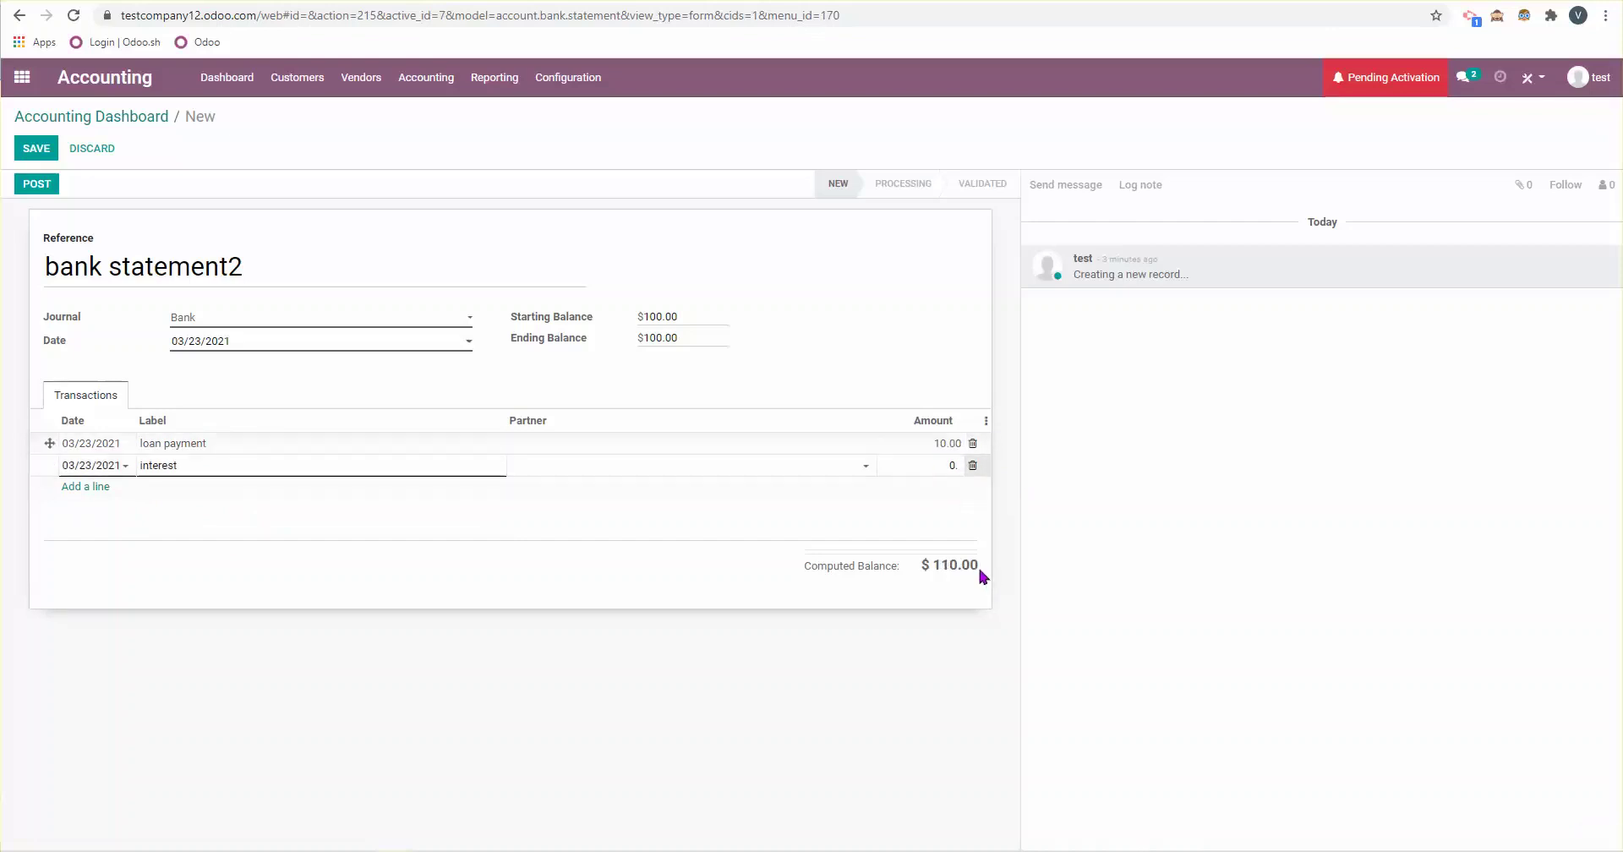
left_click(928, 314)
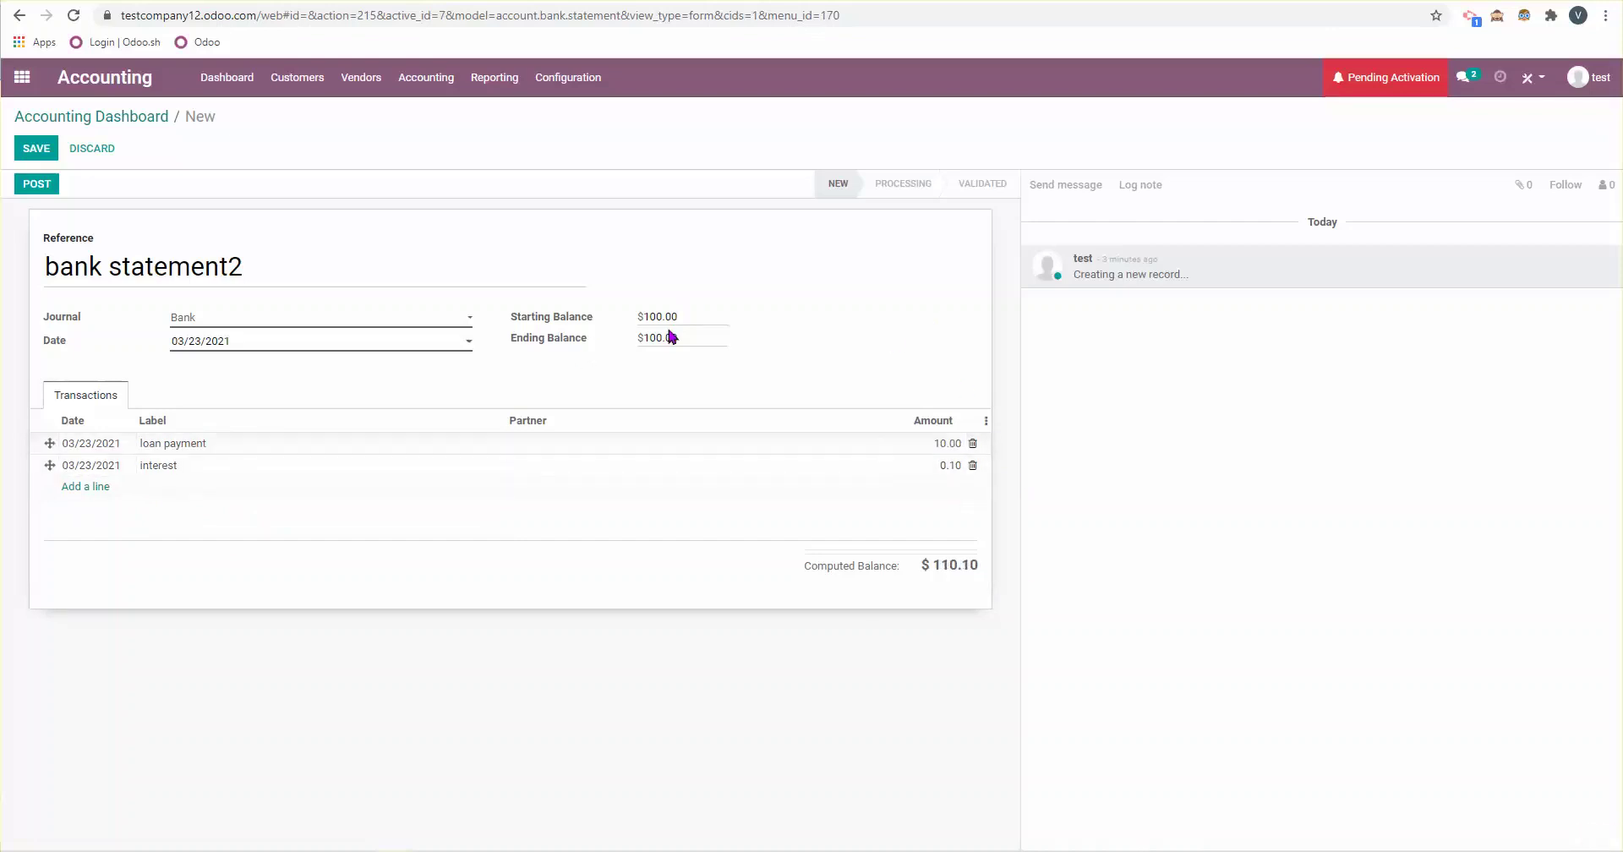
left_click(919, 443)
left_click(920, 444)
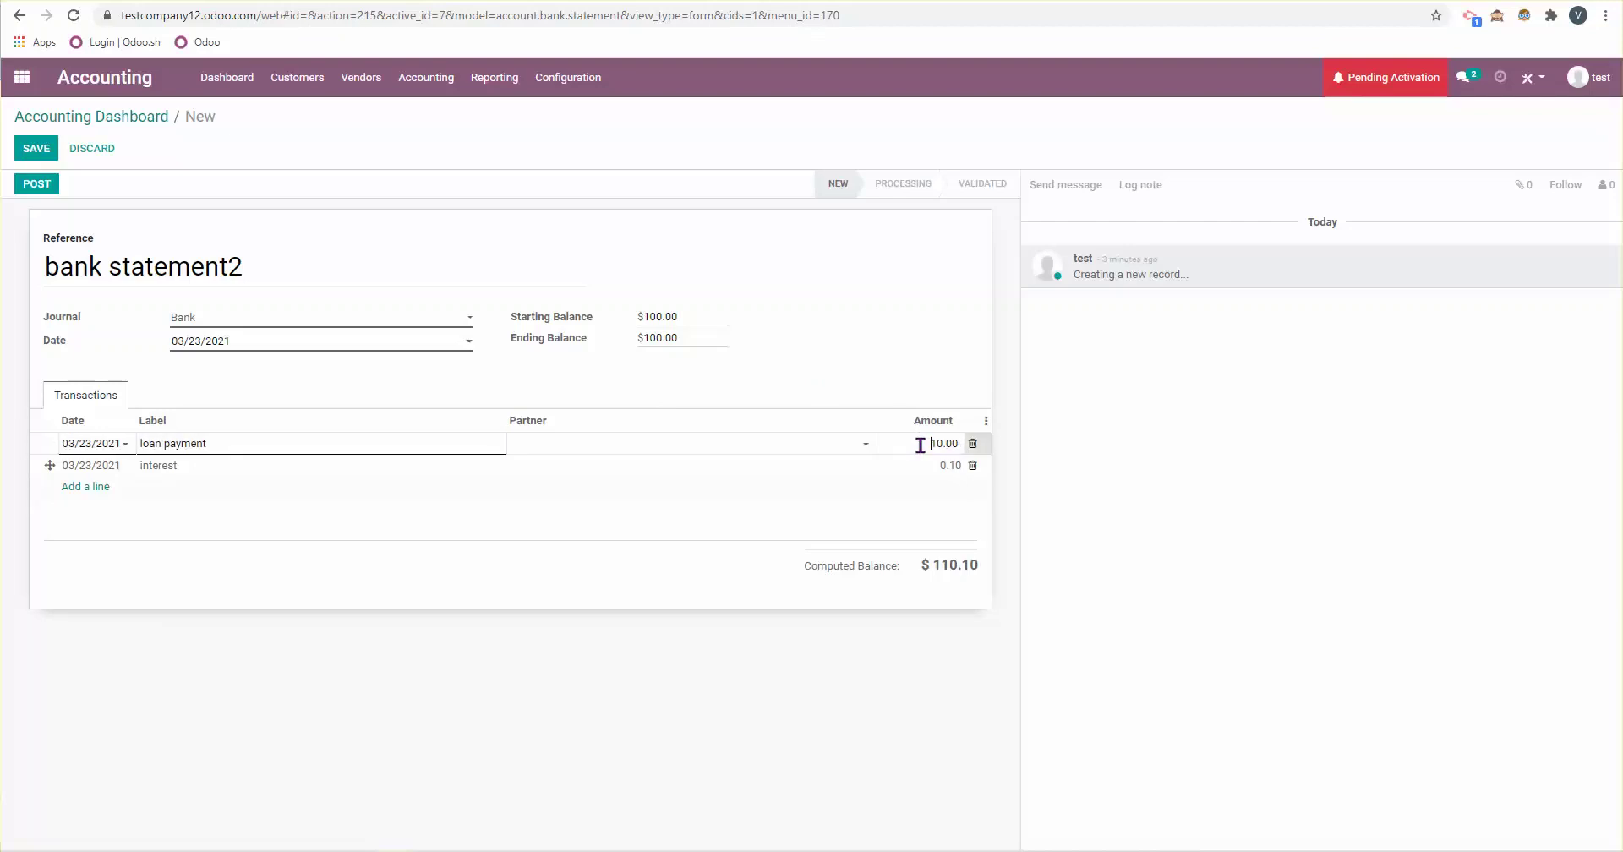
type("-")
left_click(943, 464)
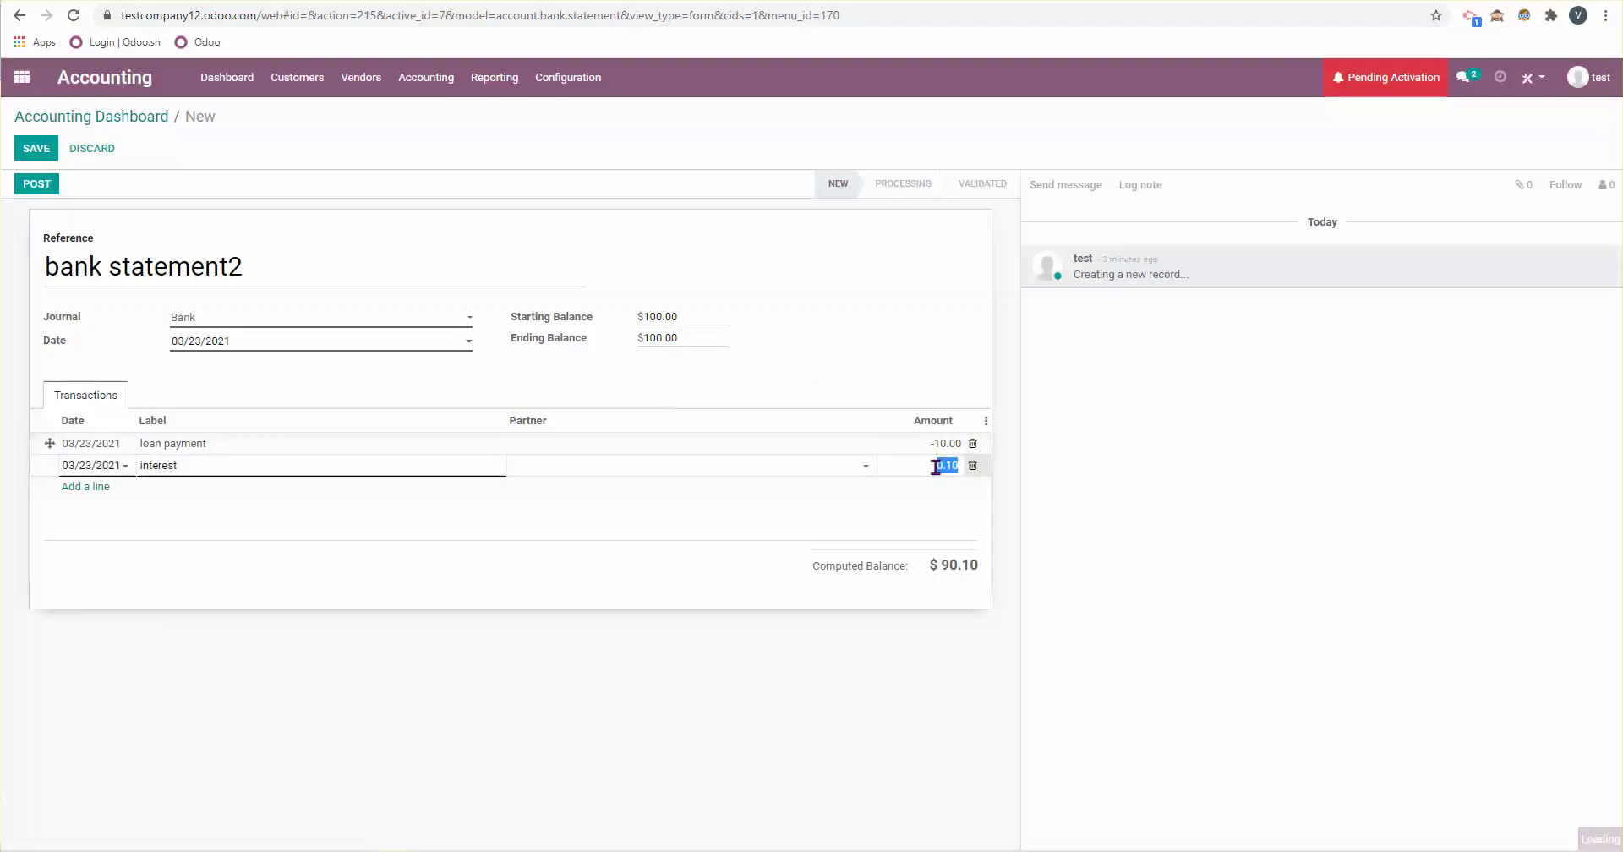
left_click(937, 464)
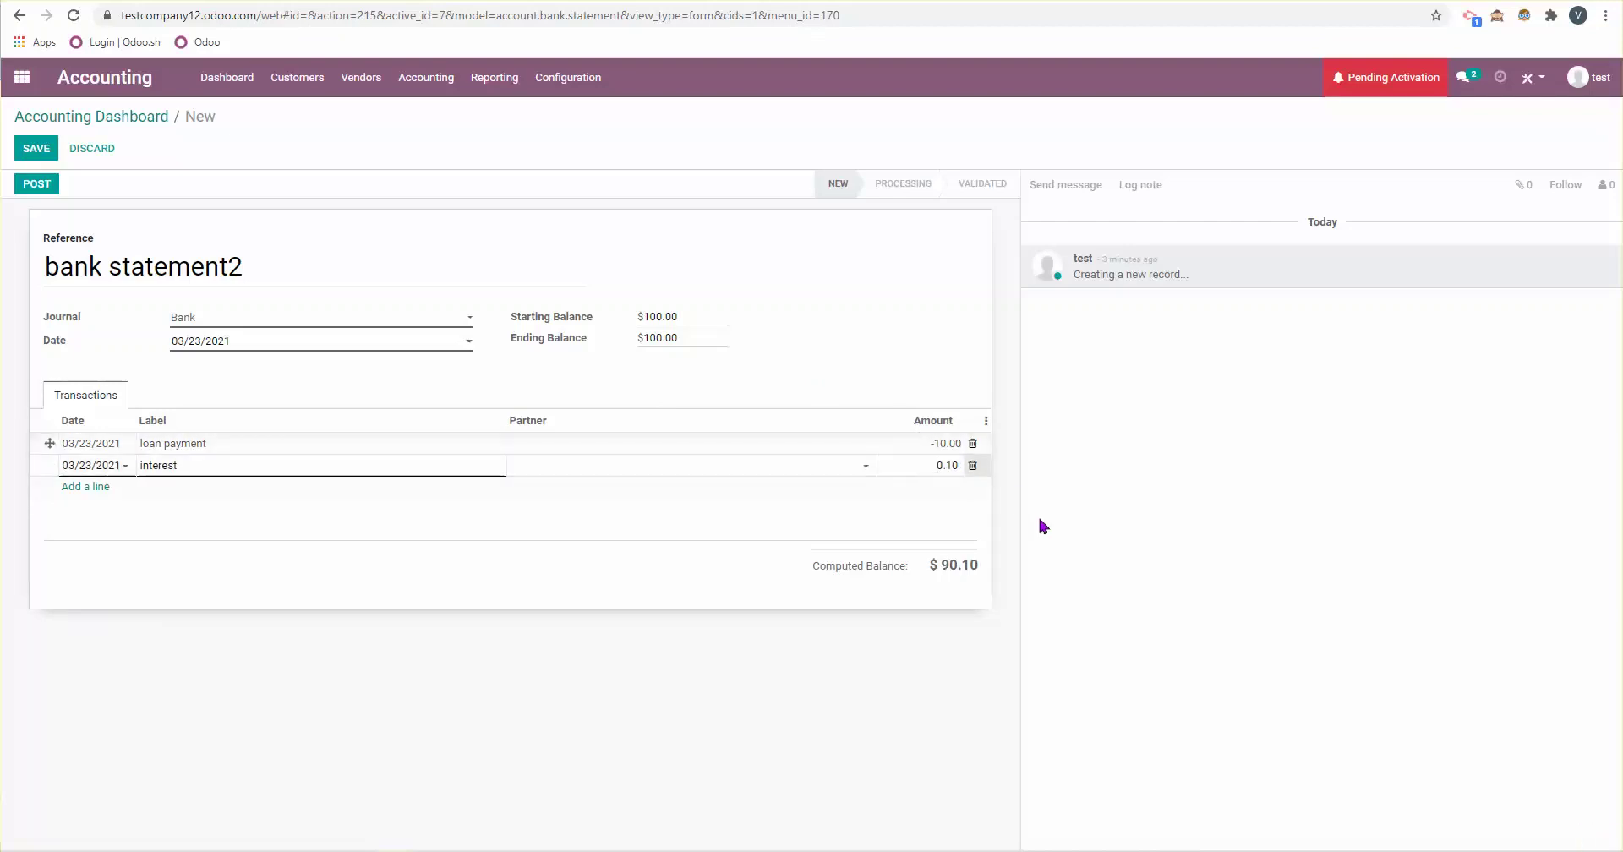
type("-")
left_click(899, 343)
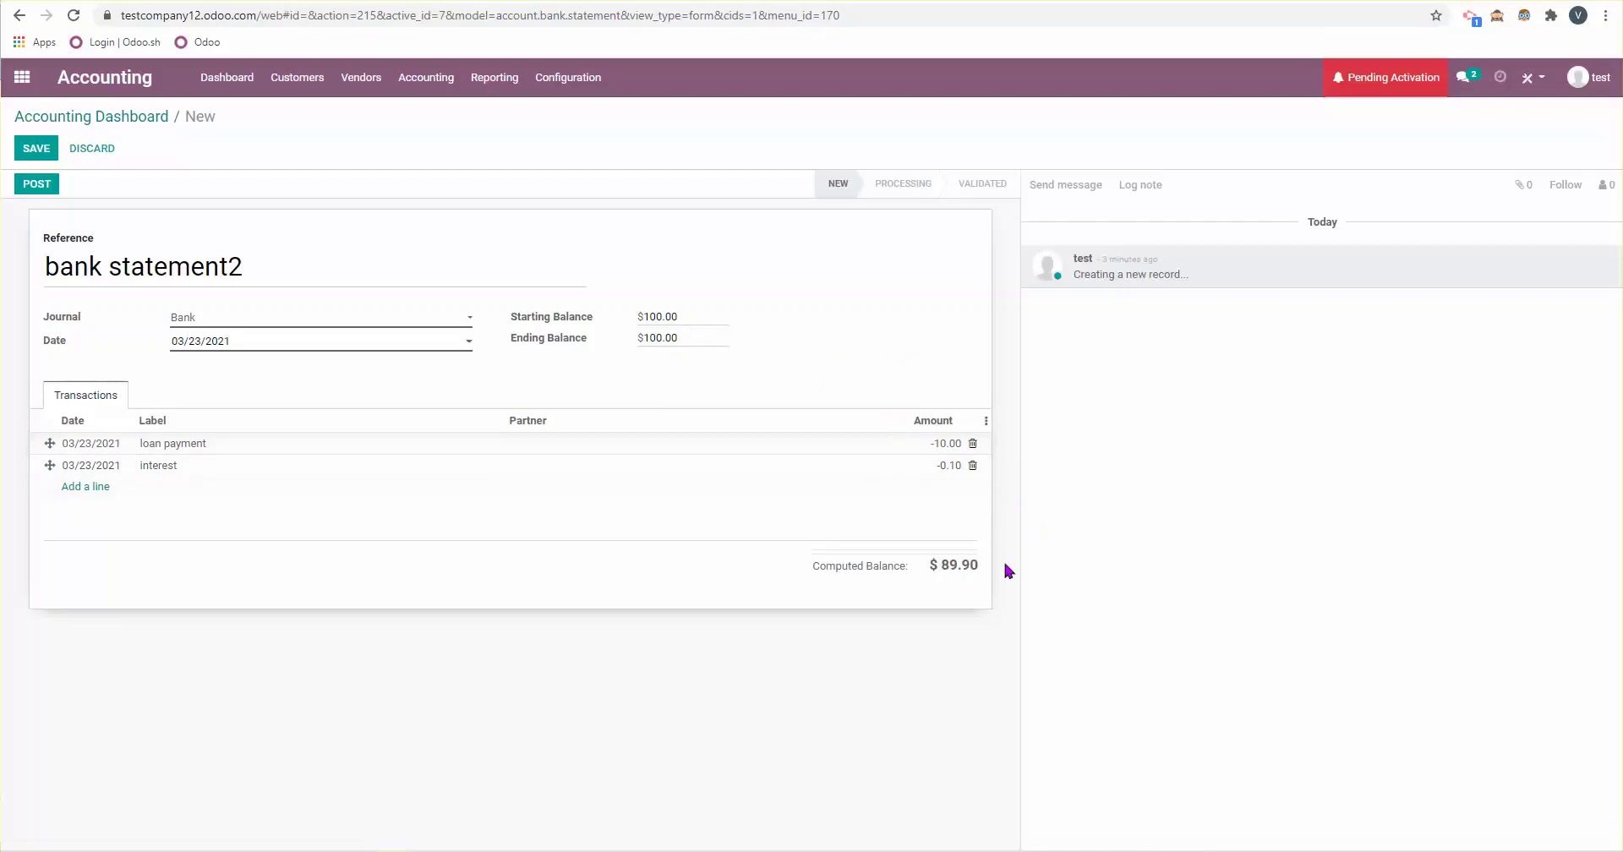
Step: Copy the computed balance 89.90 into the Ending Balance field
double_click(958, 565)
key("ctrl+c")
double_click(666, 344)
key("ctrl+v")
Step: Save and post the statement, then reconcile the interest line to 600000 Expenses
left_click(36, 148)
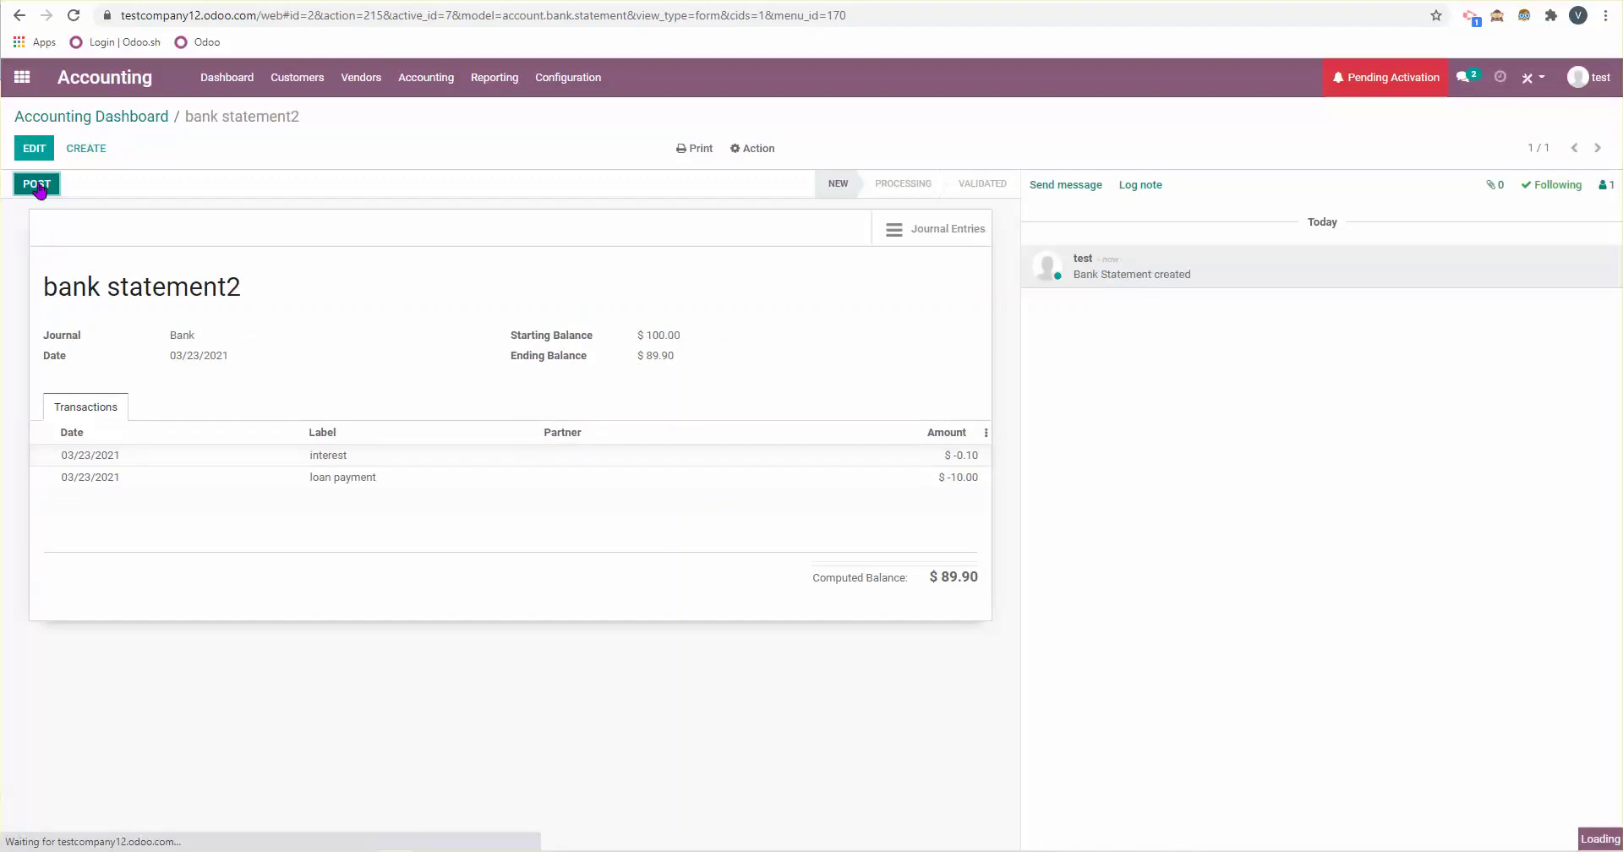
left_click(36, 184)
left_click(68, 185)
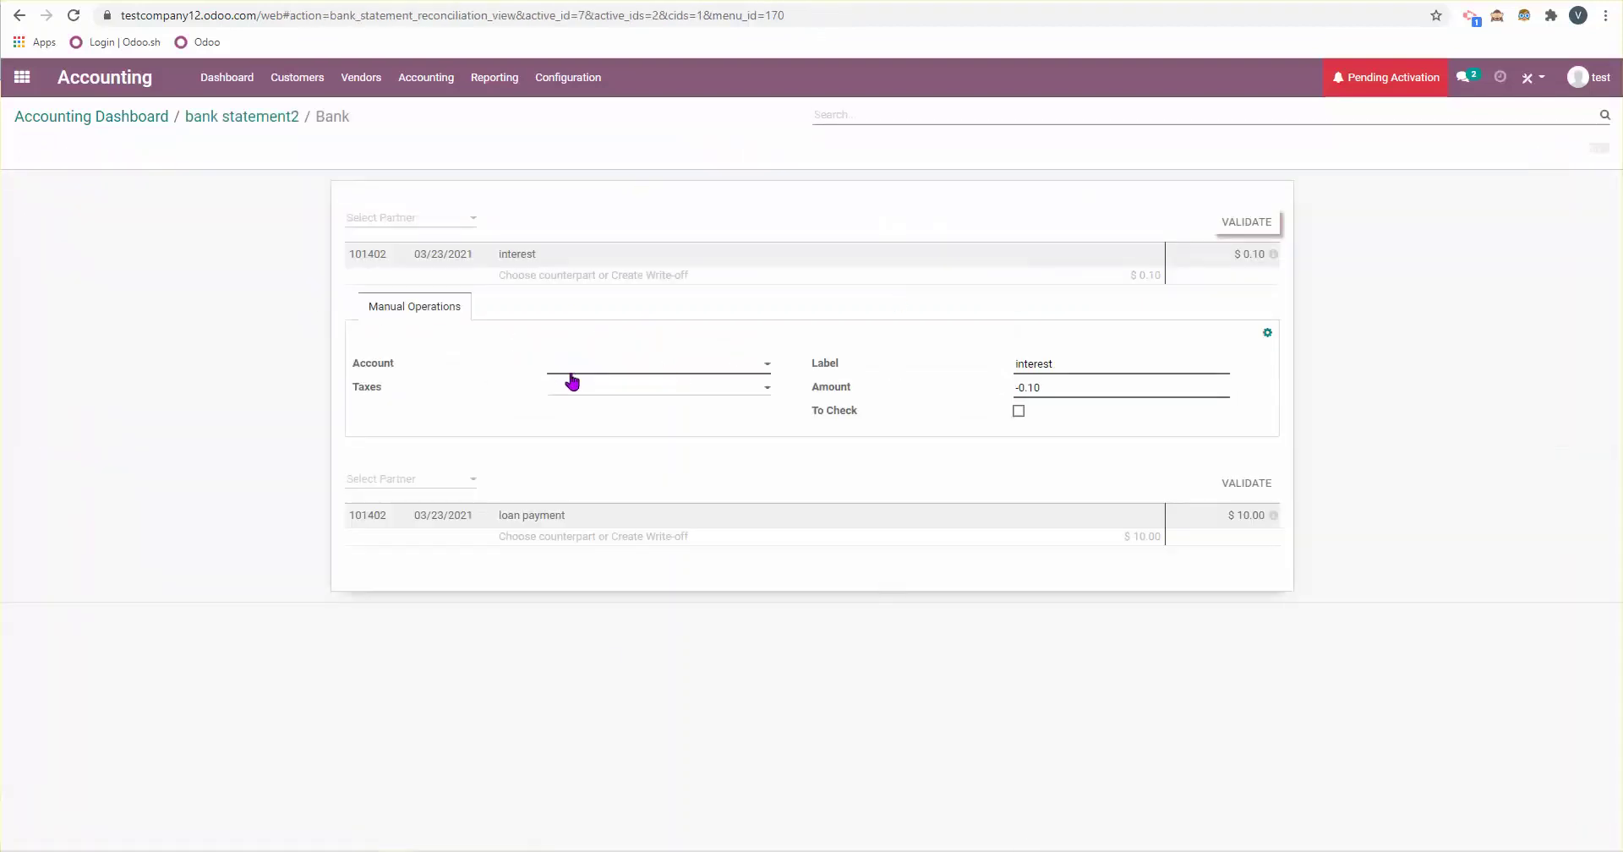
left_click(572, 372)
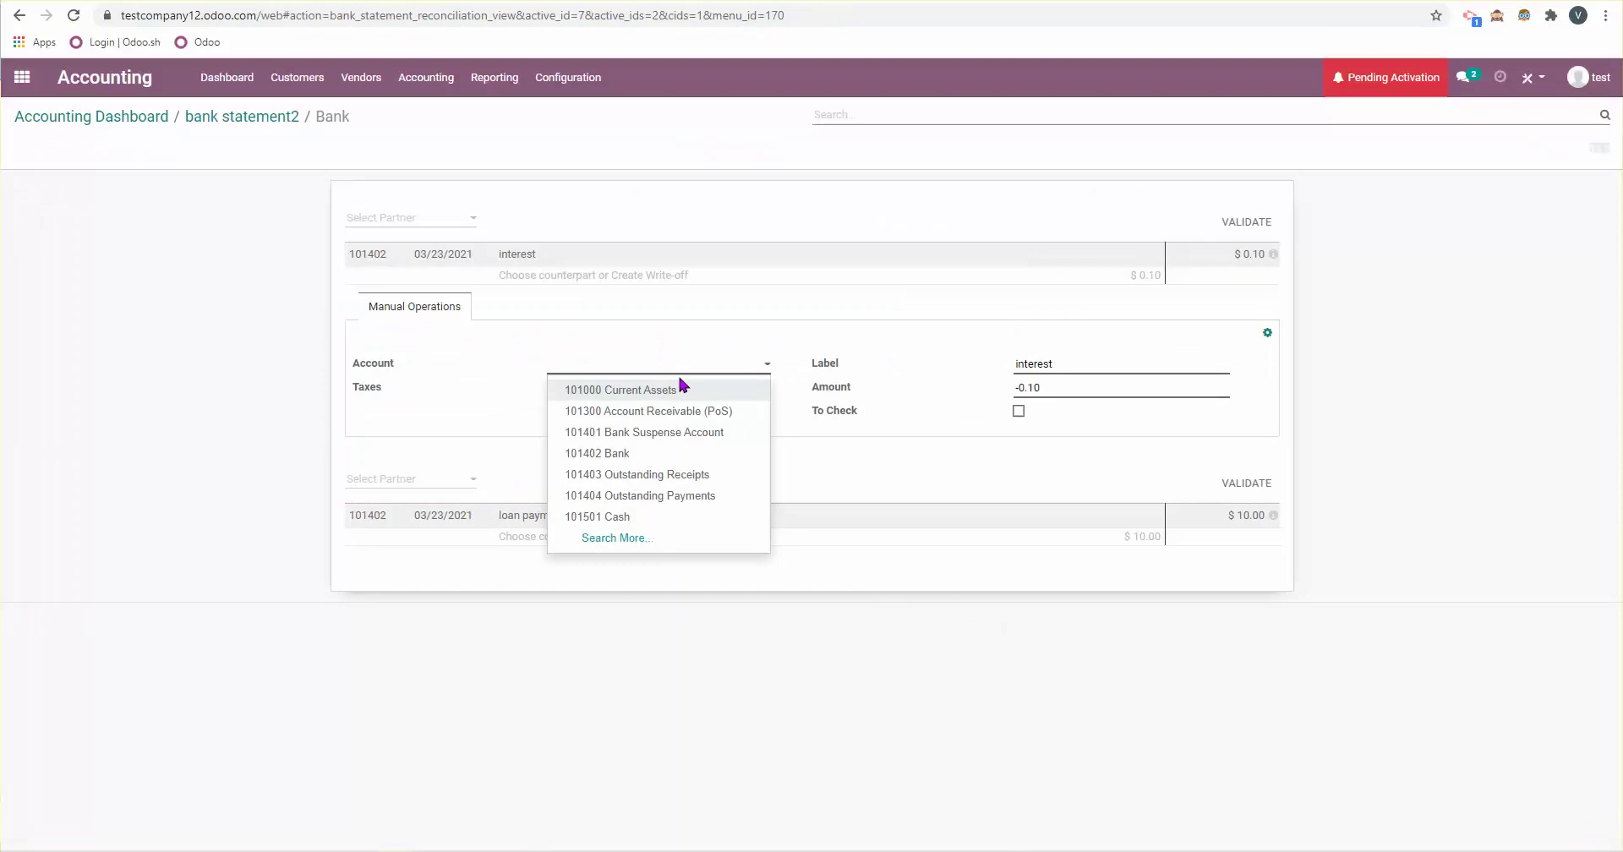
type("expe")
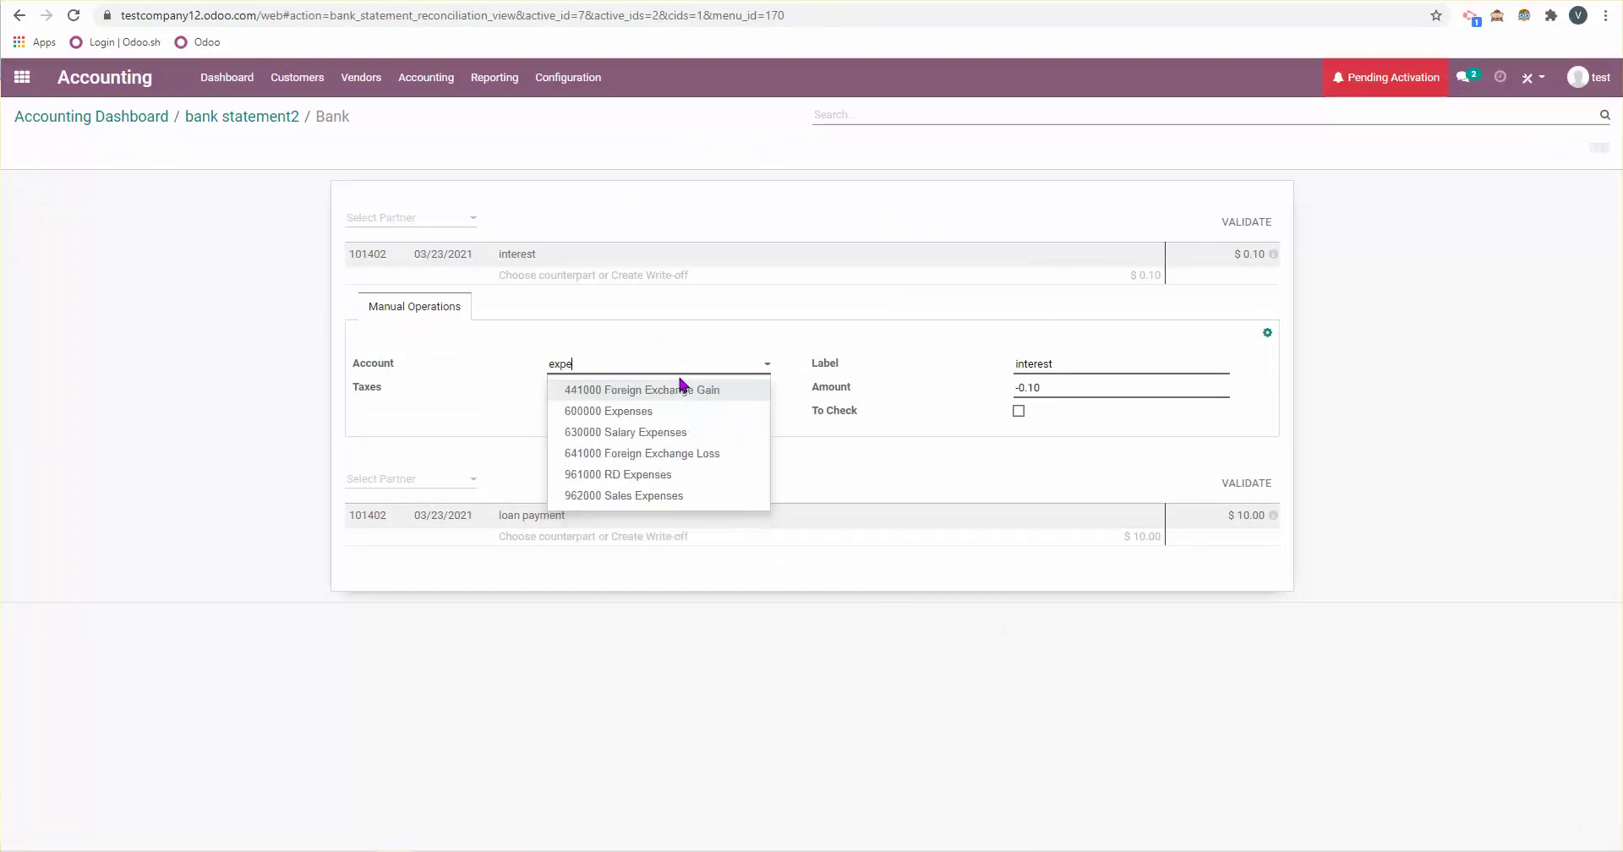
left_click(683, 389)
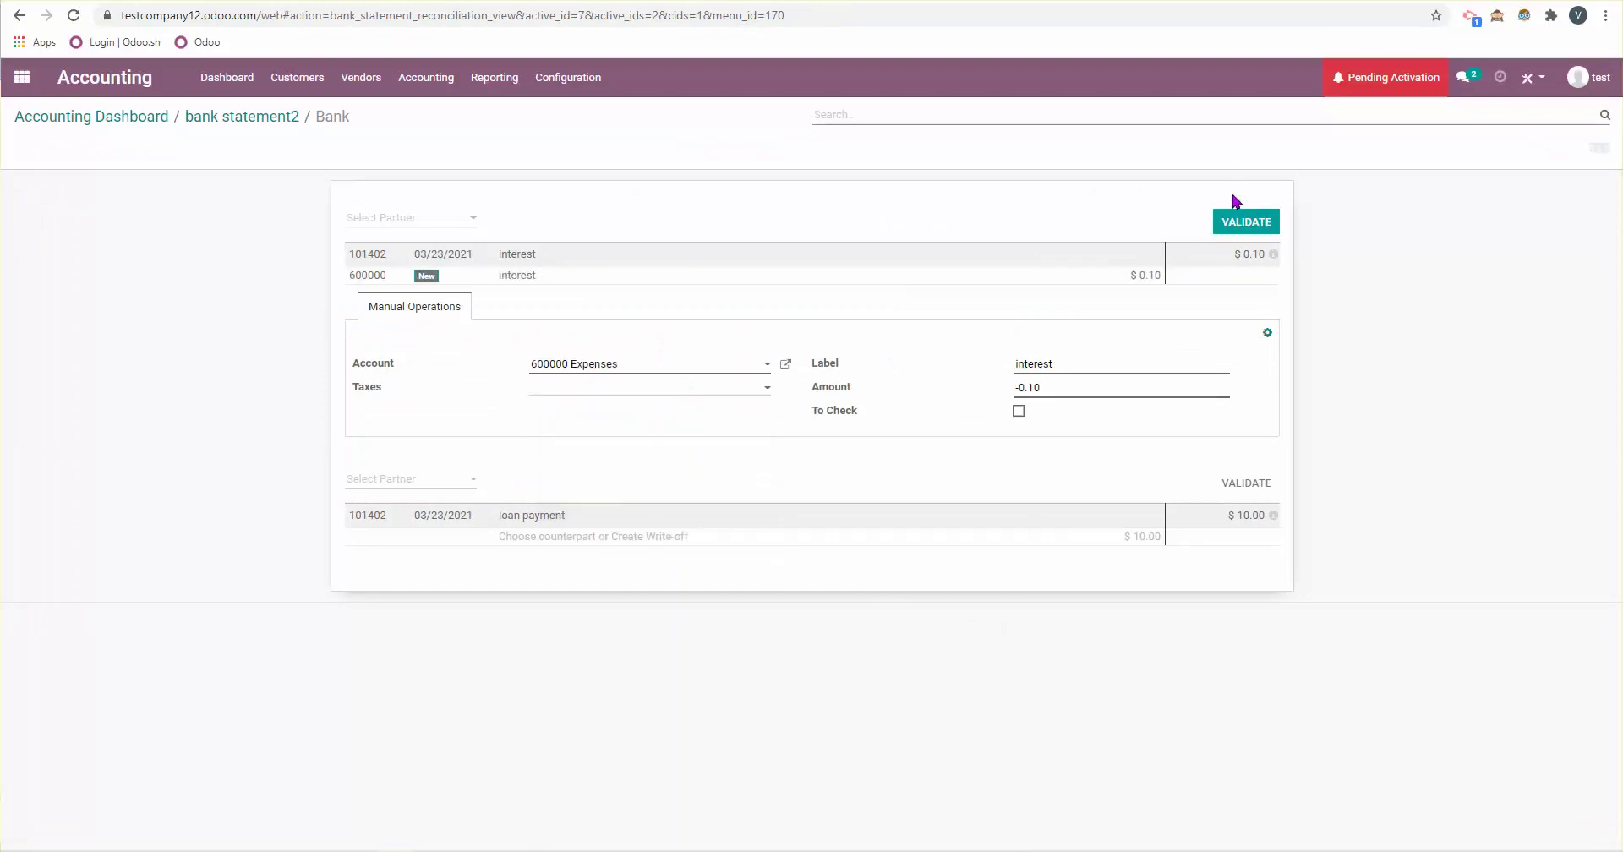
left_click(1265, 213)
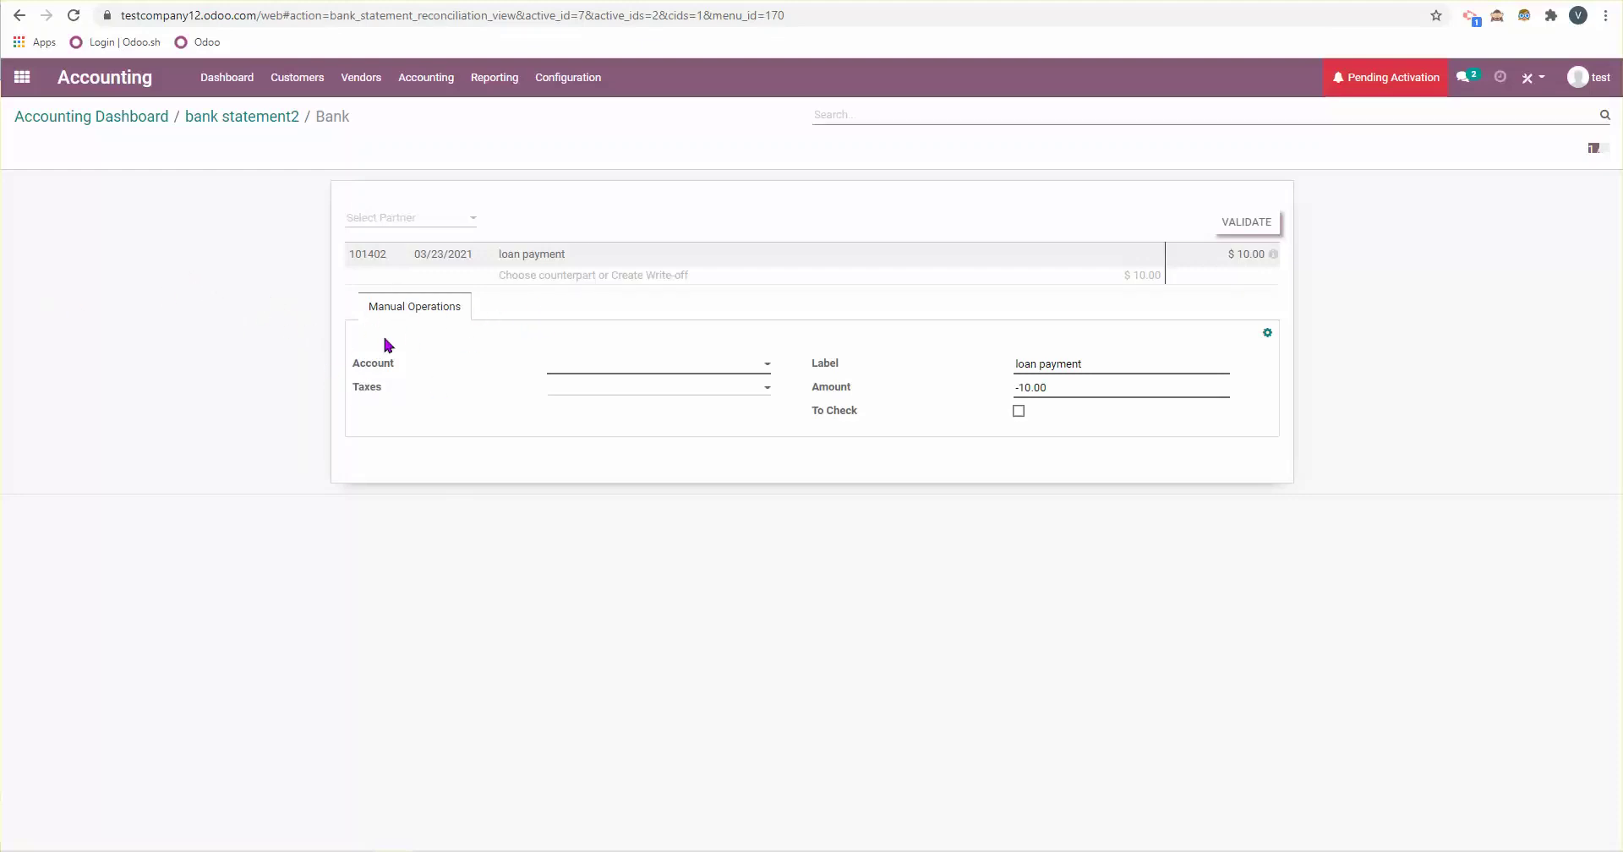
Step: Reconcile the loan payment line to the 2222 loan account
left_click(681, 366)
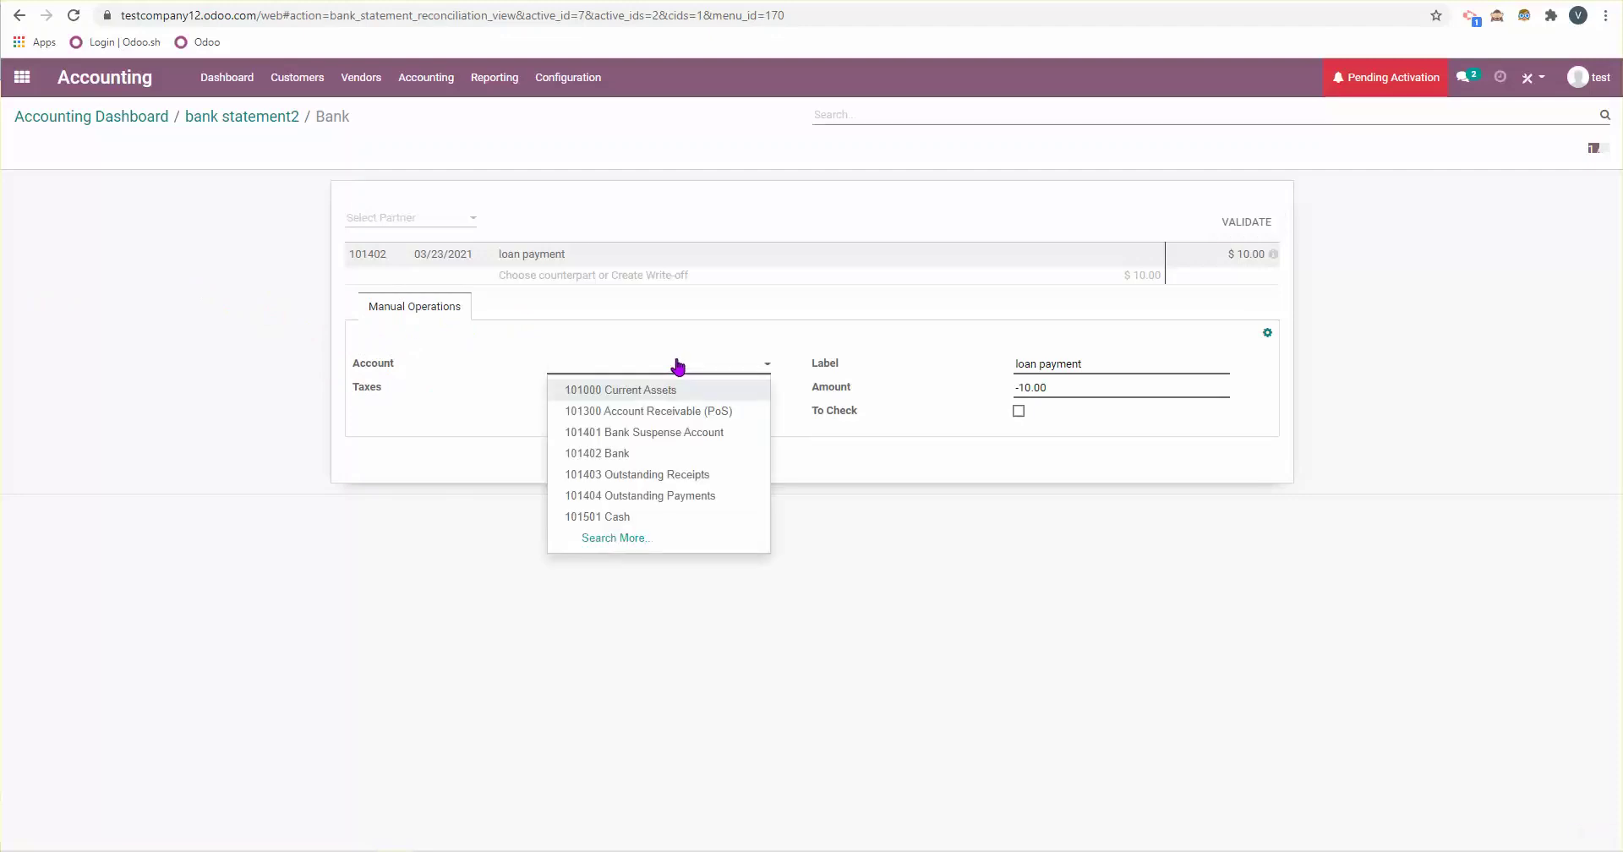
type("loan")
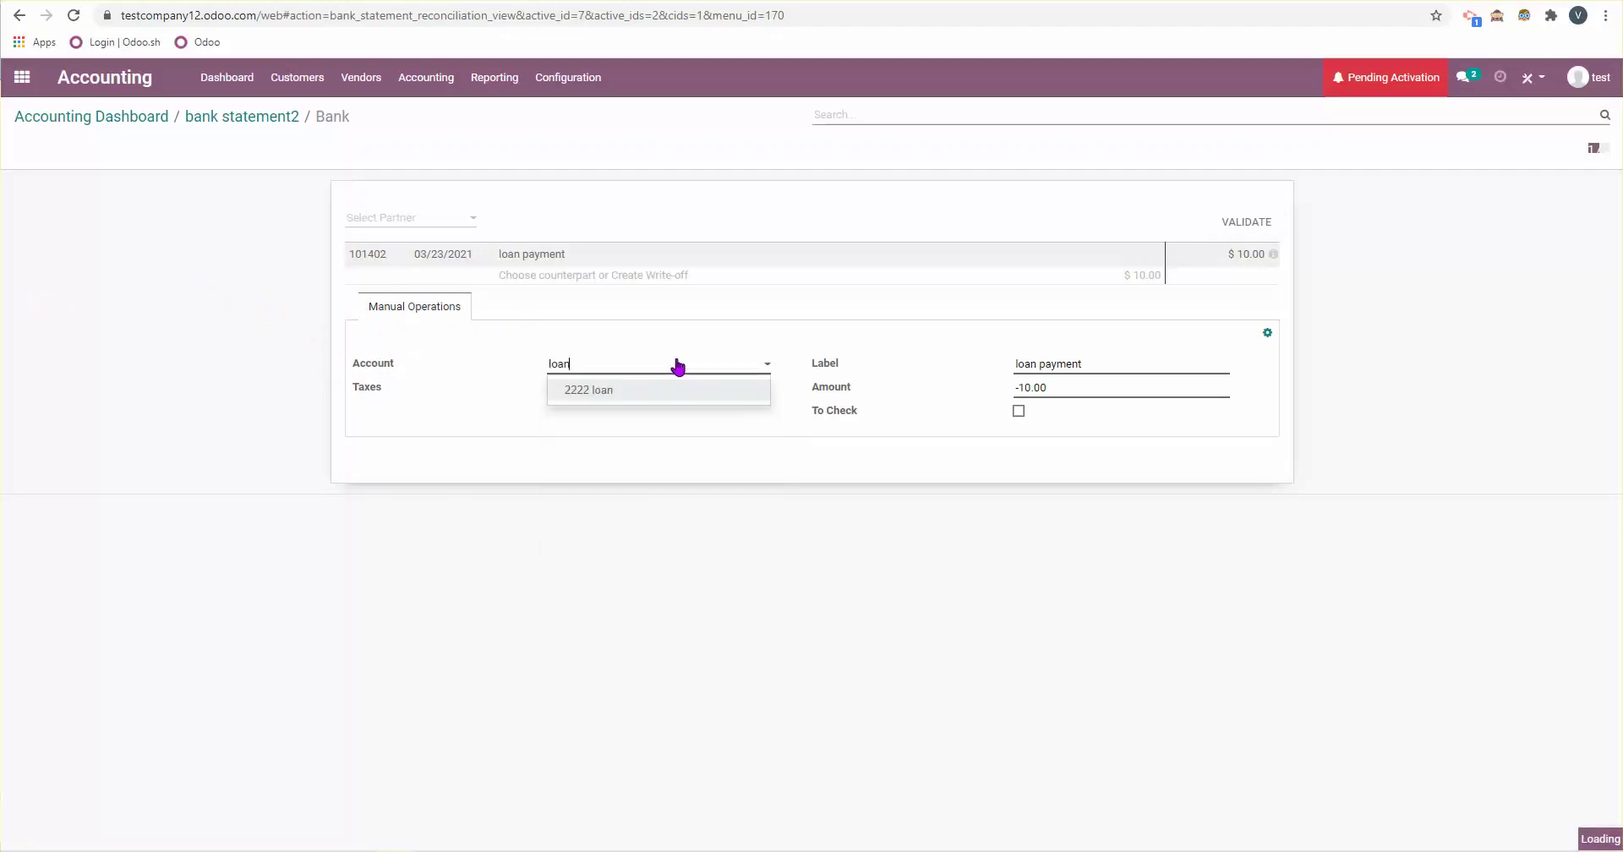
left_click(637, 388)
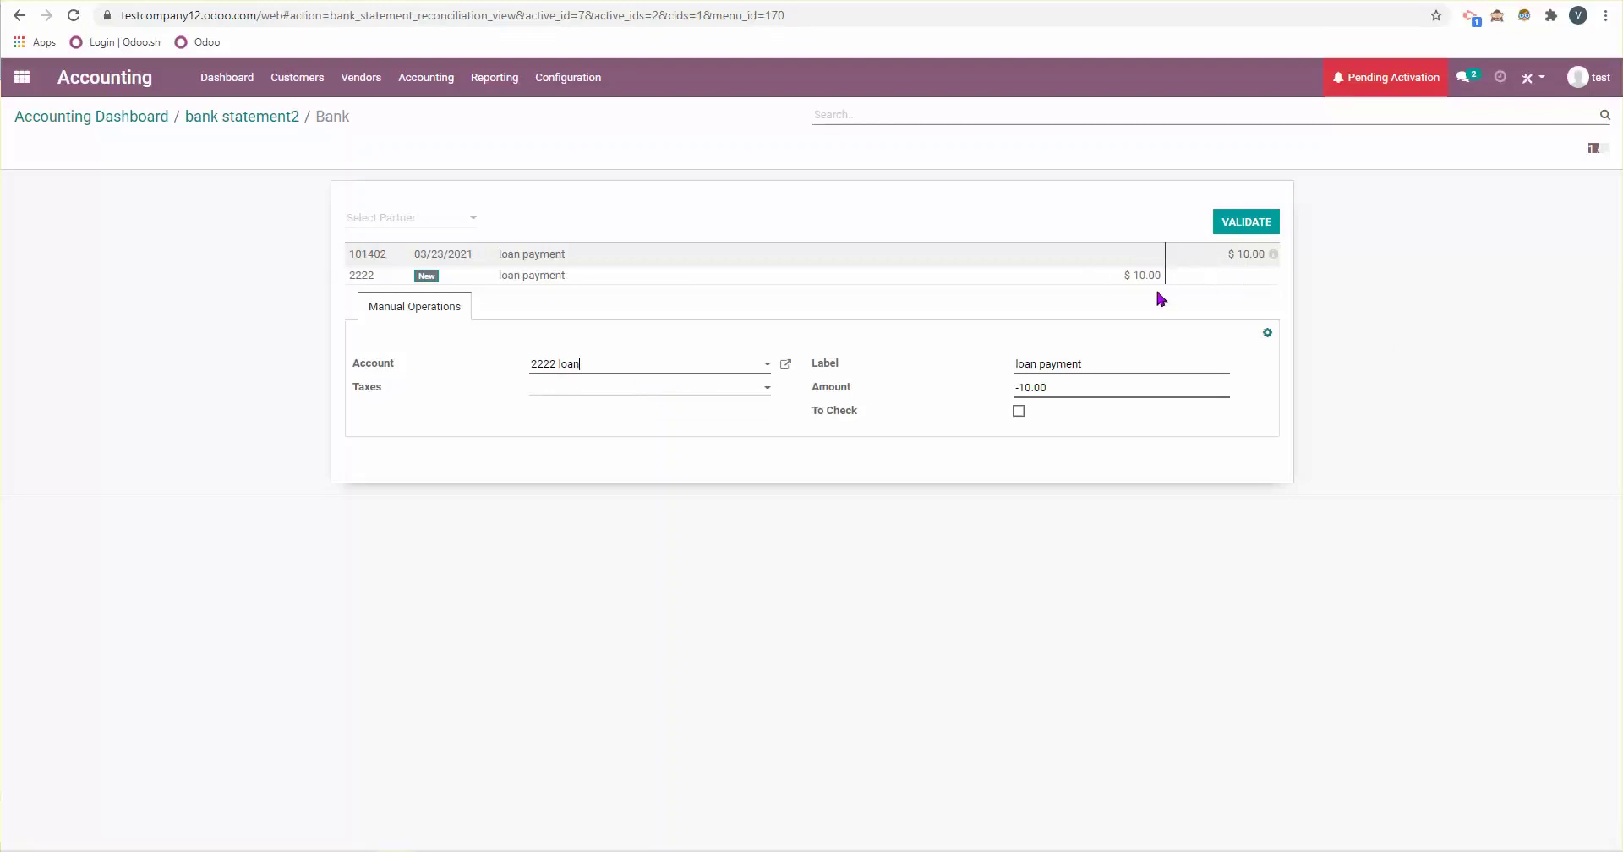
left_click(1245, 221)
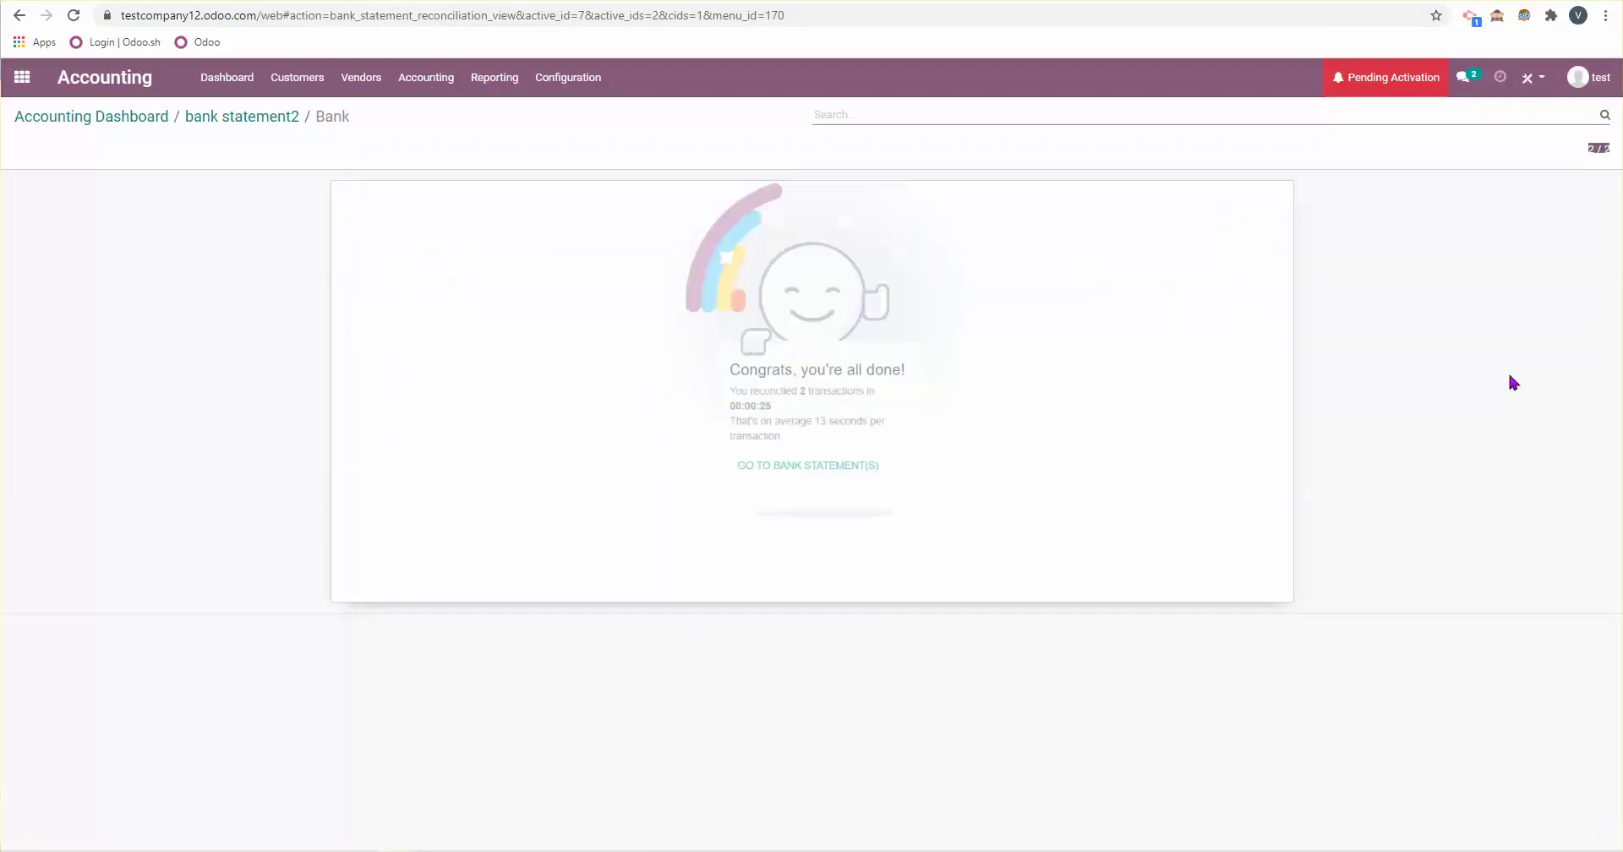
Step: Review journal entries BNK1/2021/03/0002 (loan payment) and BNK1/2021/03/0003 (interest)
left_click(429, 80)
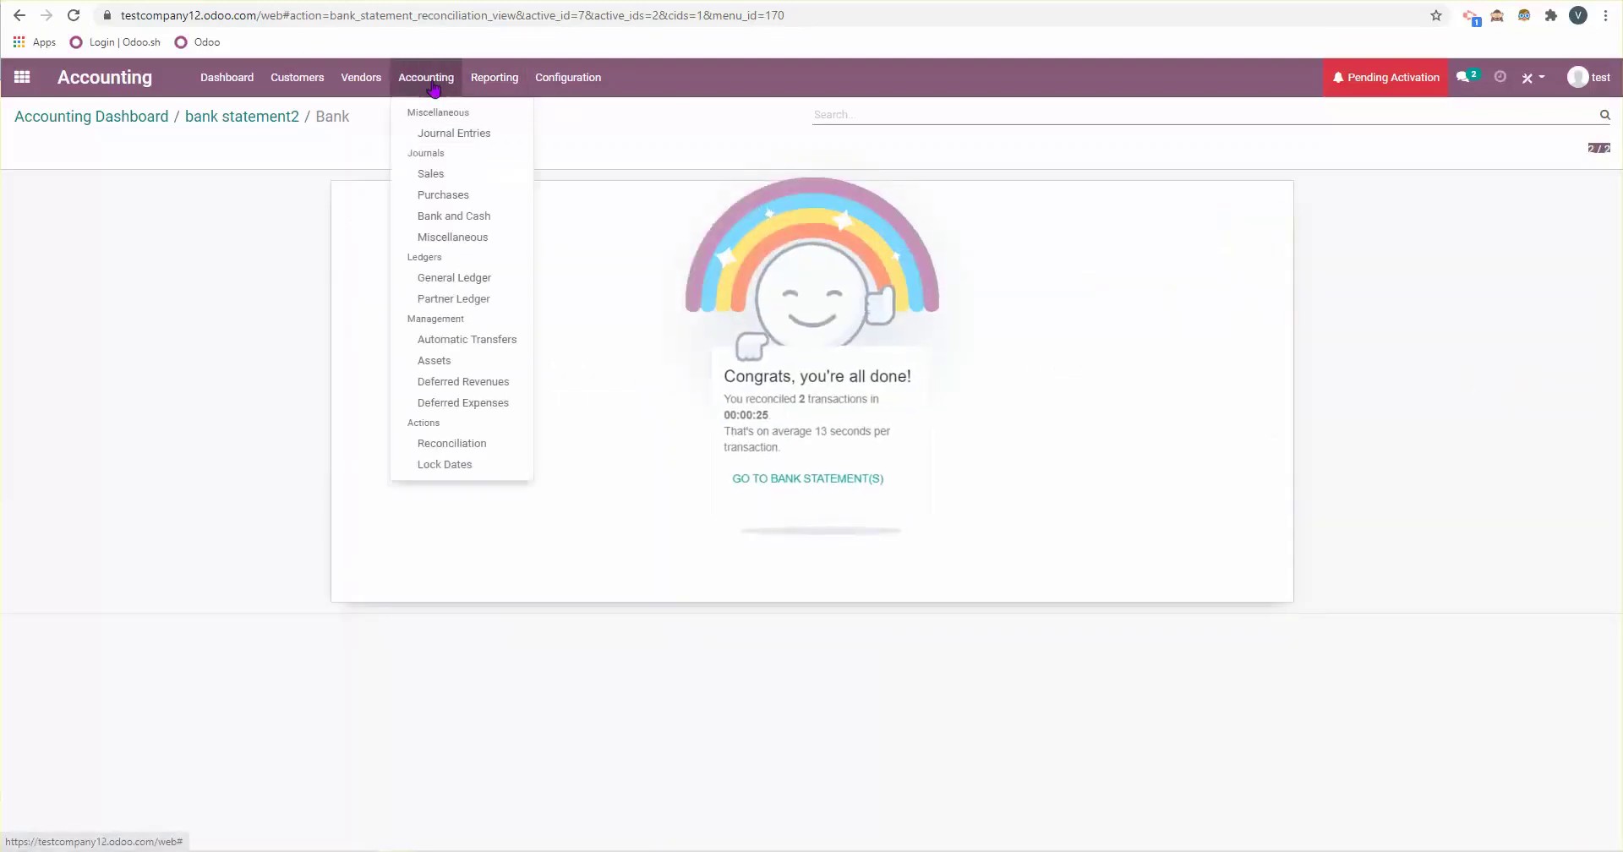
left_click(479, 137)
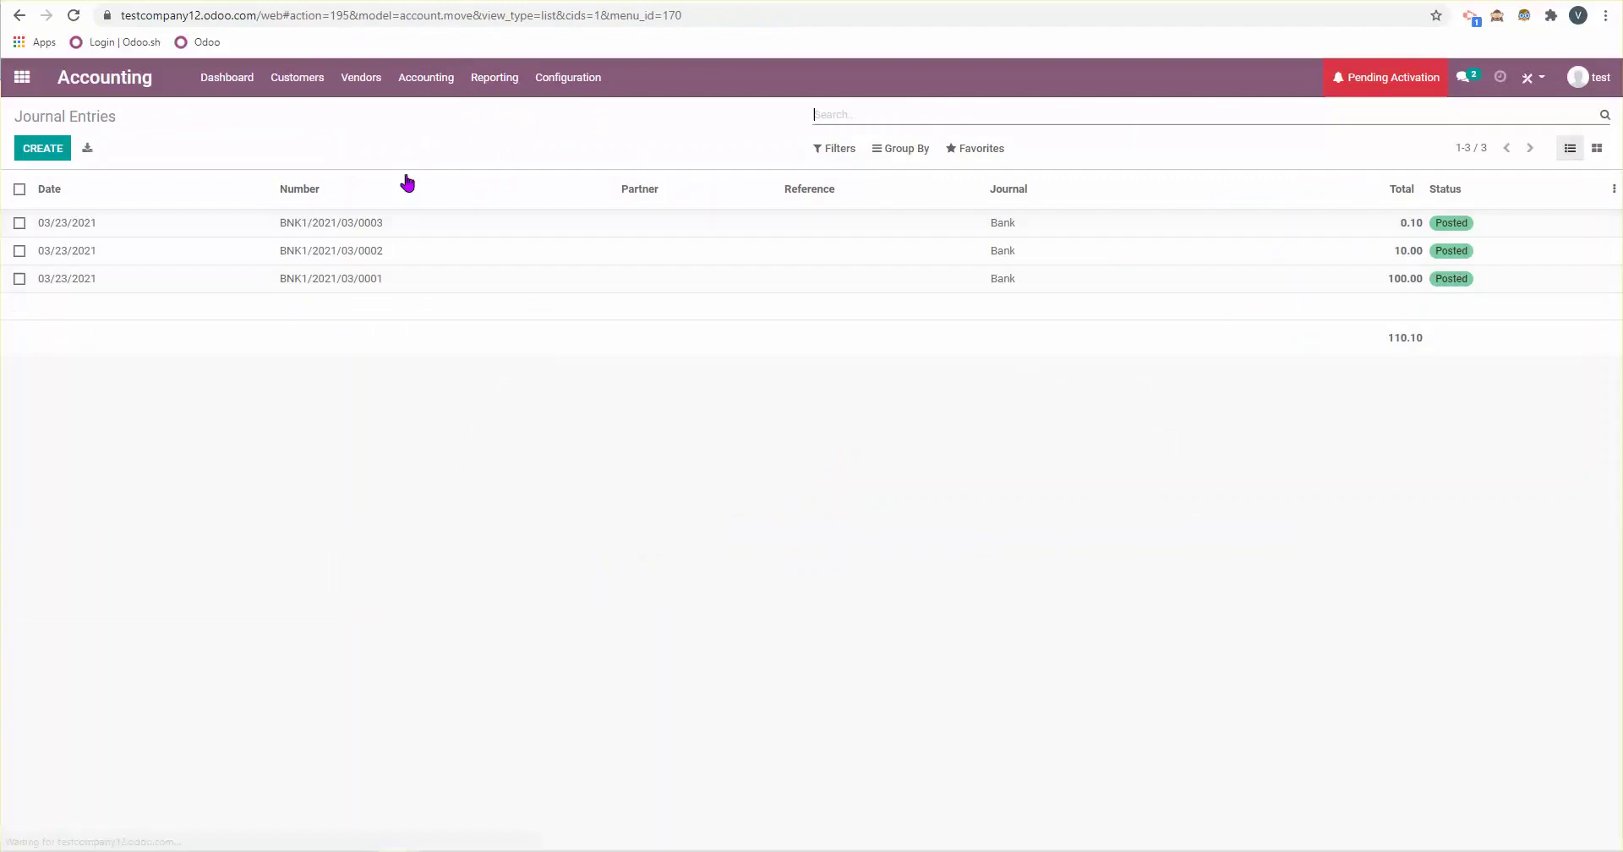
left_click(387, 252)
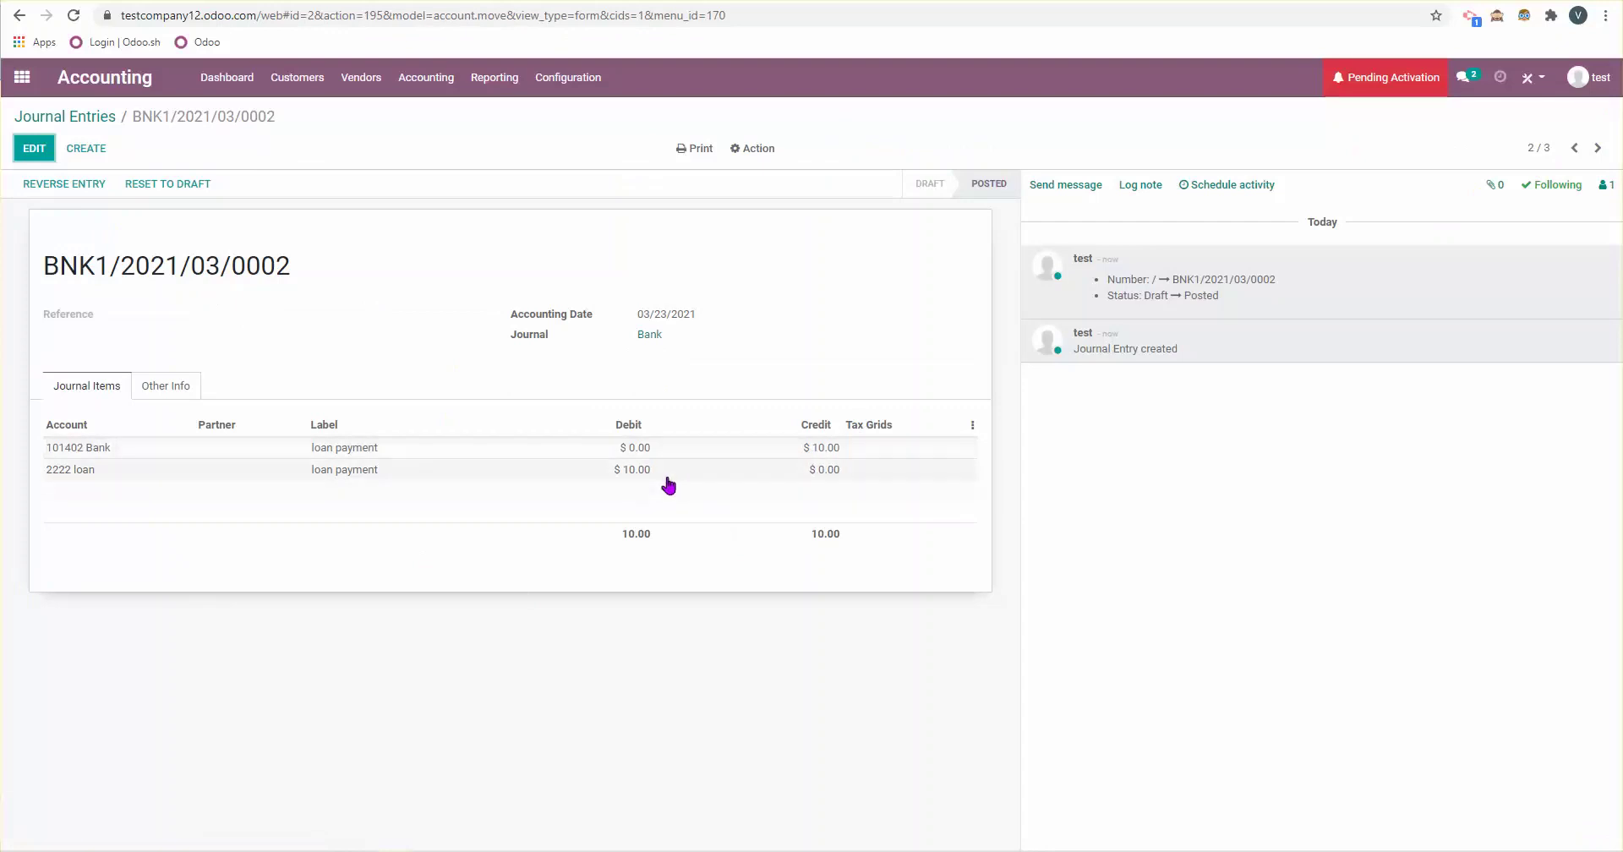
left_click(93, 117)
left_click(697, 228)
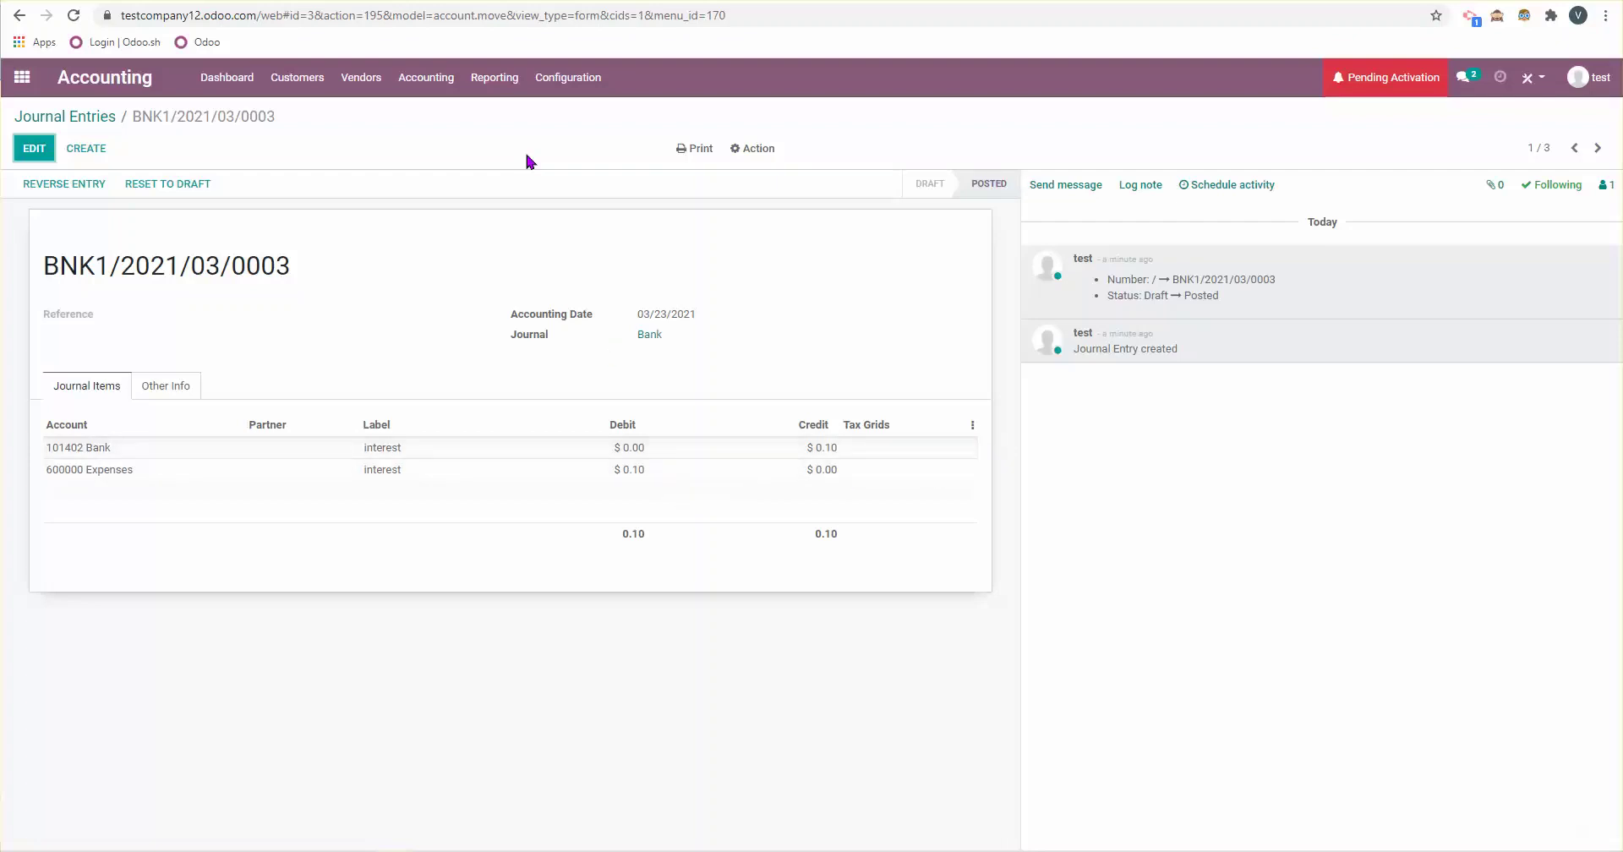
left_click(470, 85)
left_click(512, 132)
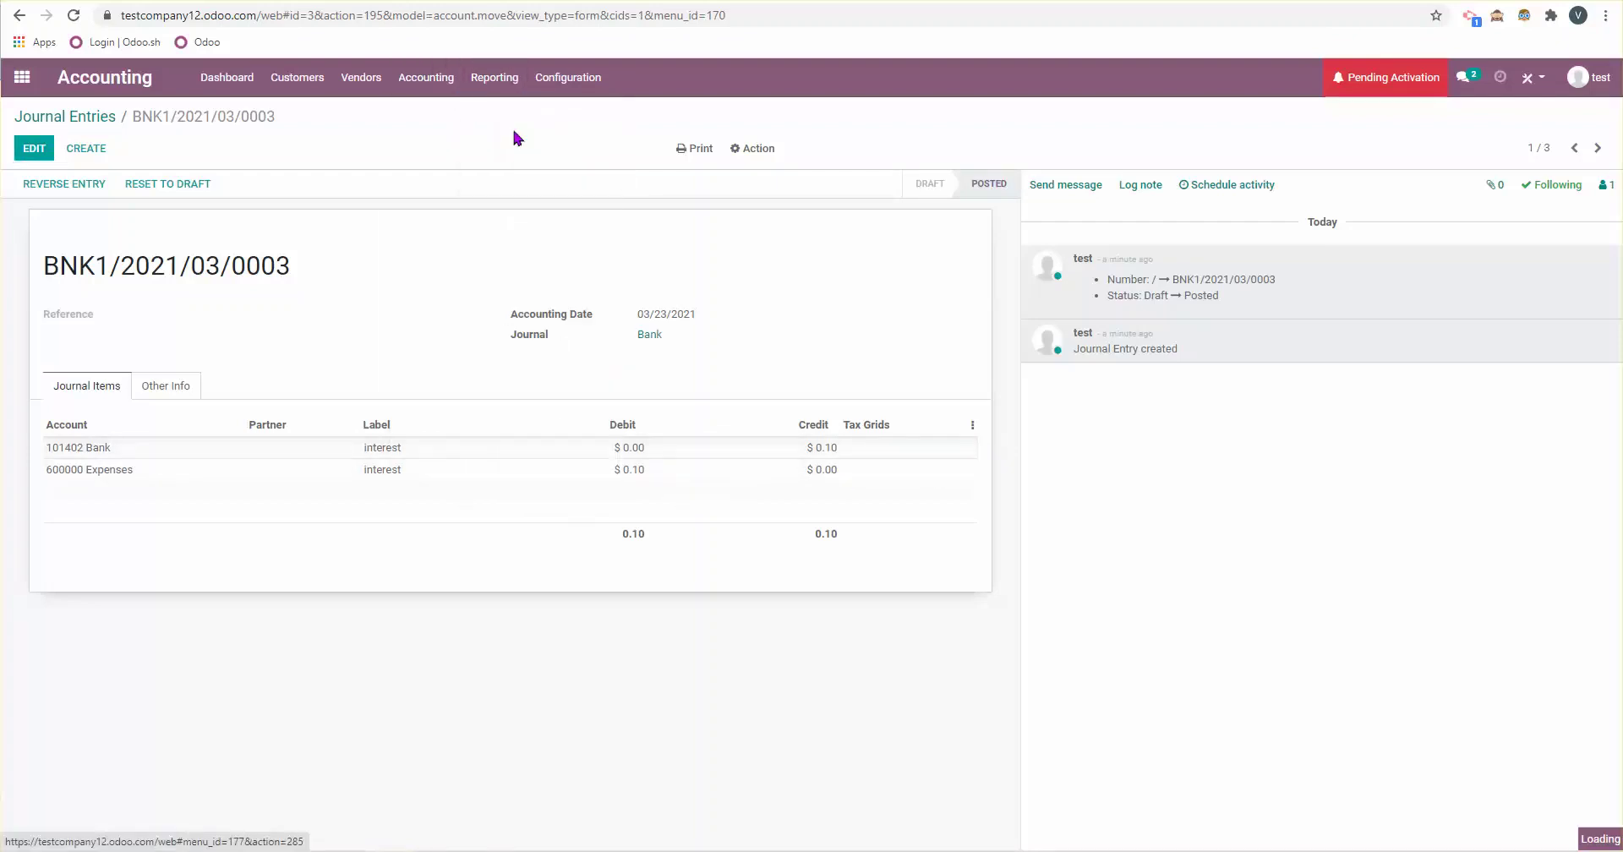
Step: Check the Balance Sheet, then expand Profit and Loss Expenses to show 600000 Expenses at $0.10
left_click(494, 77)
left_click(519, 155)
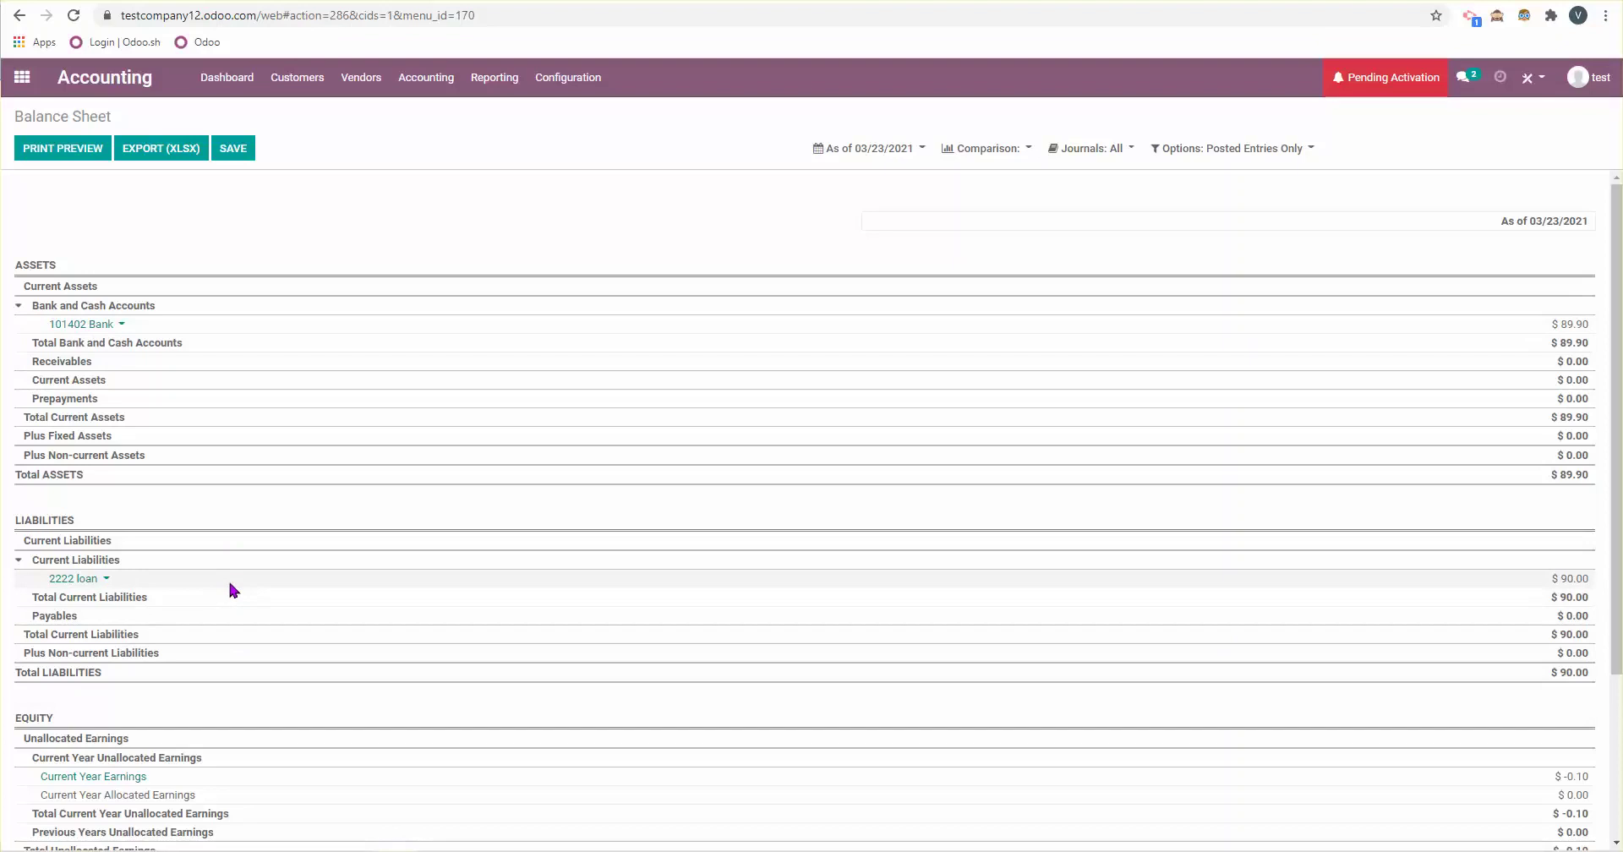
left_click(508, 98)
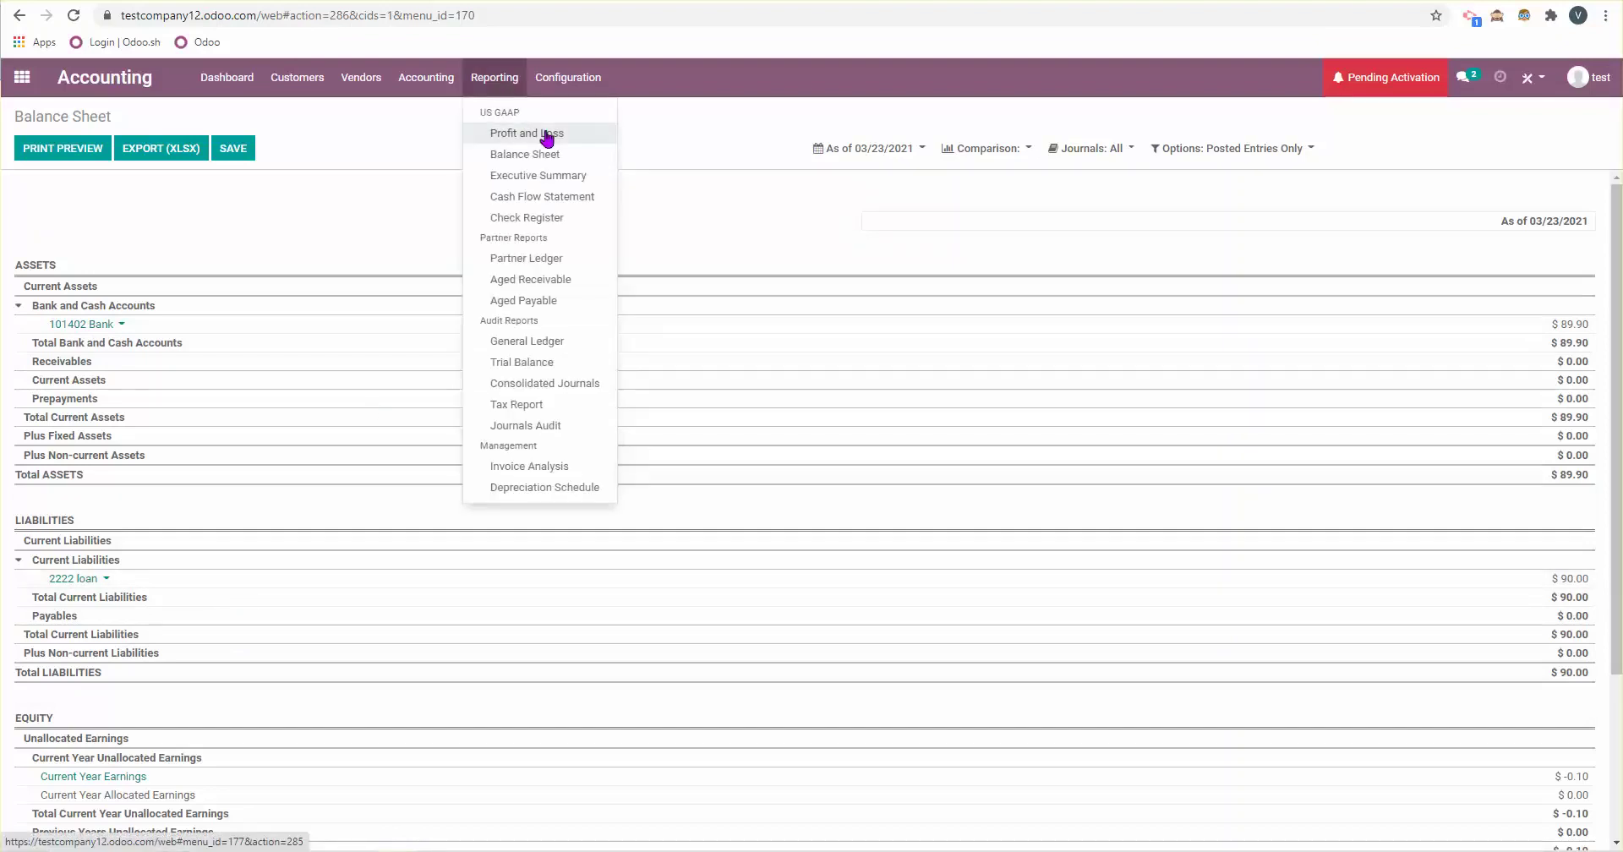
left_click(542, 131)
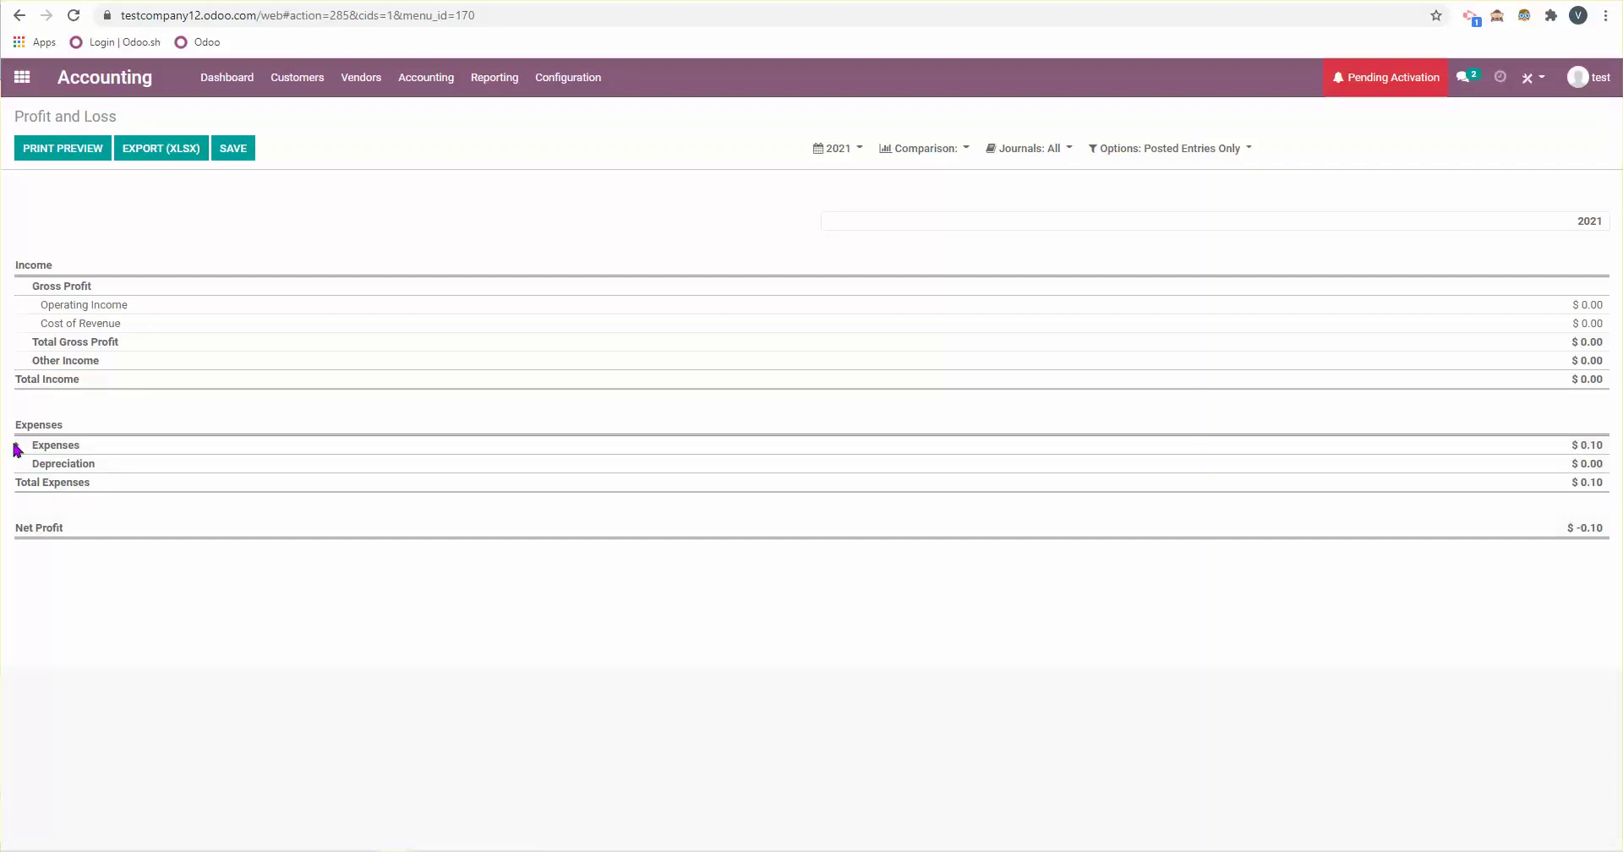
left_click(25, 448)
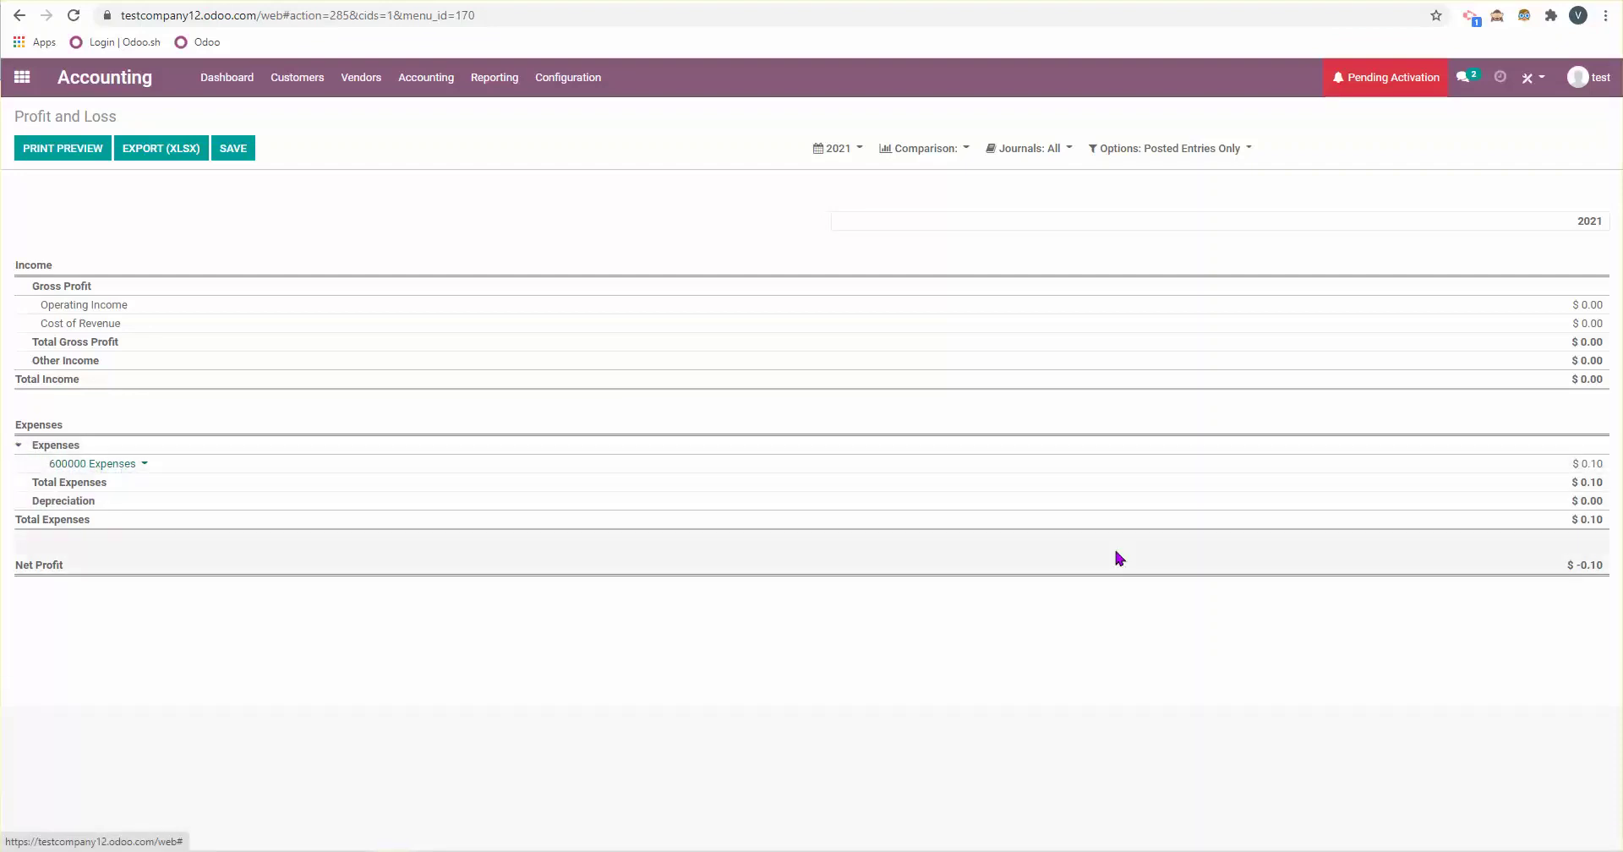